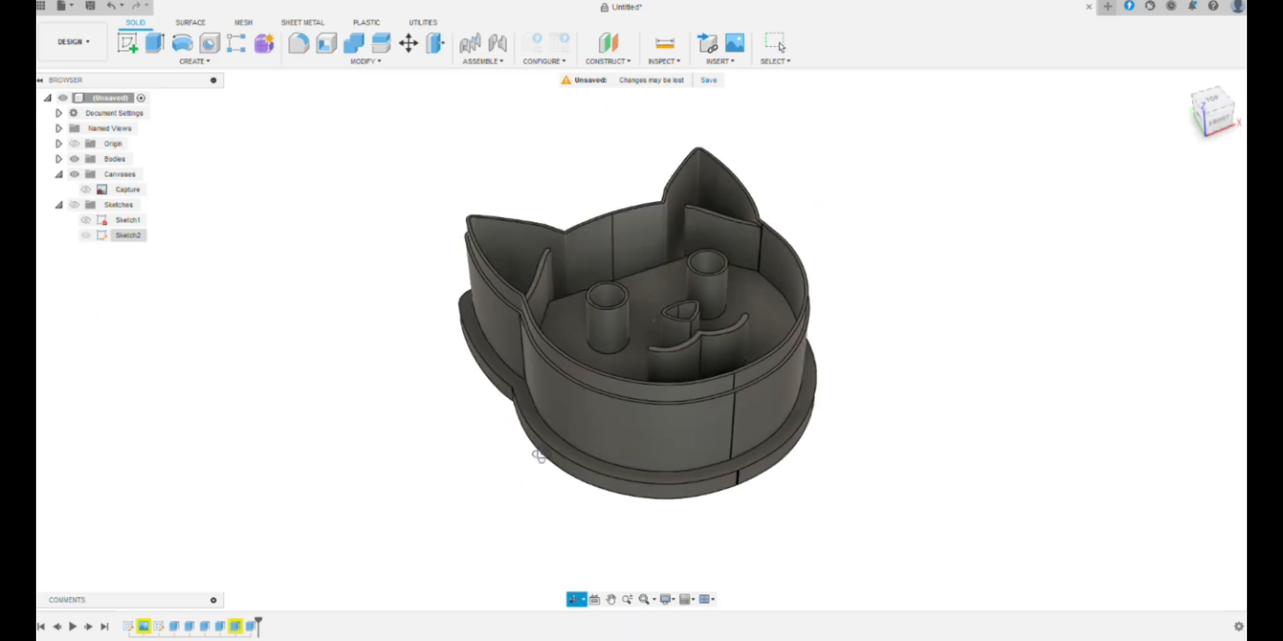
key("Escape")
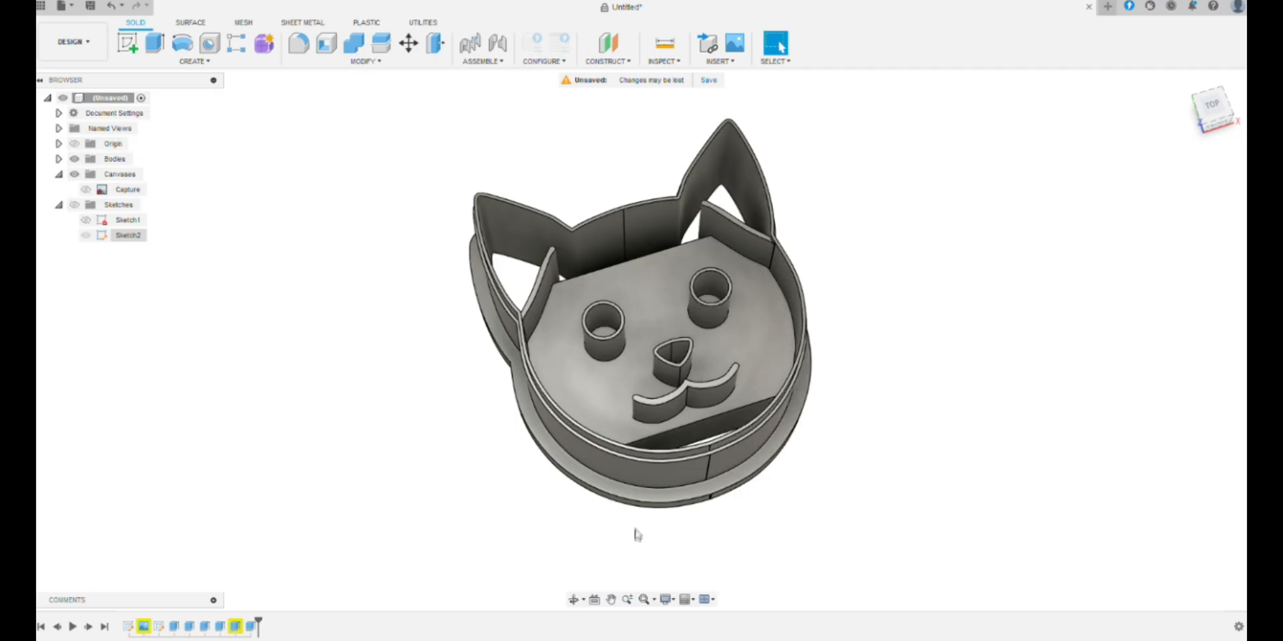
middle_click_drag(616, 533, 602, 506, "shift")
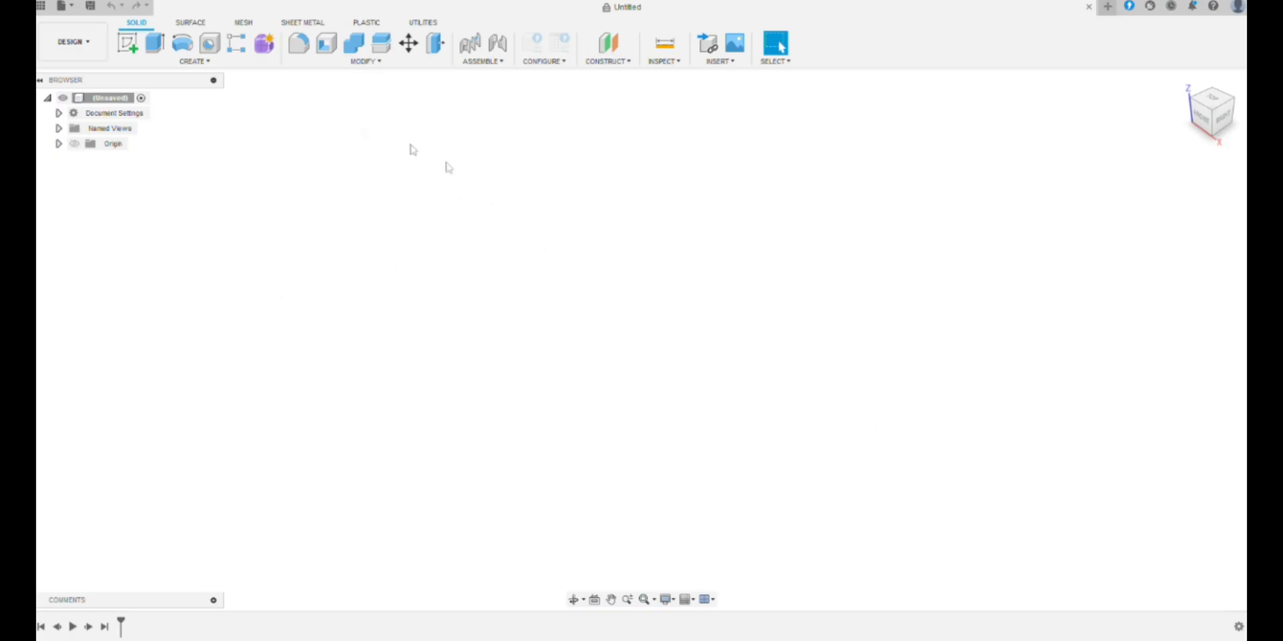
- Start a sketch on the XY plane and draw a 45 by 45 mm center rectangle on the origin
left_click(128, 43)
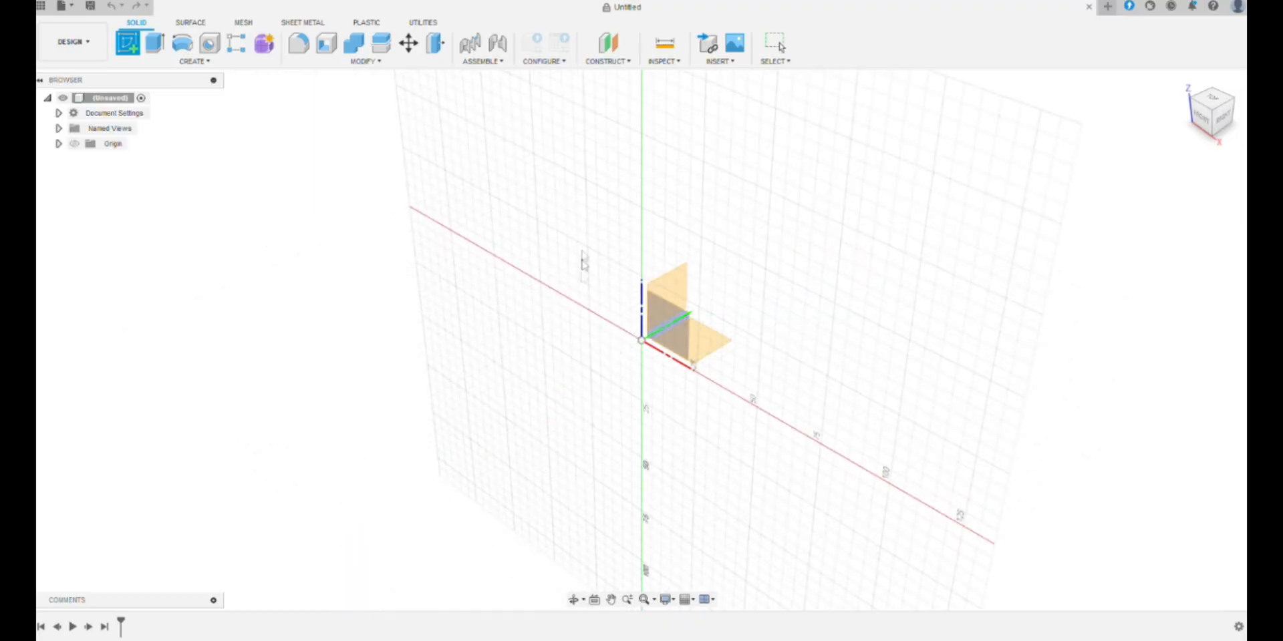
left_click(515, 346)
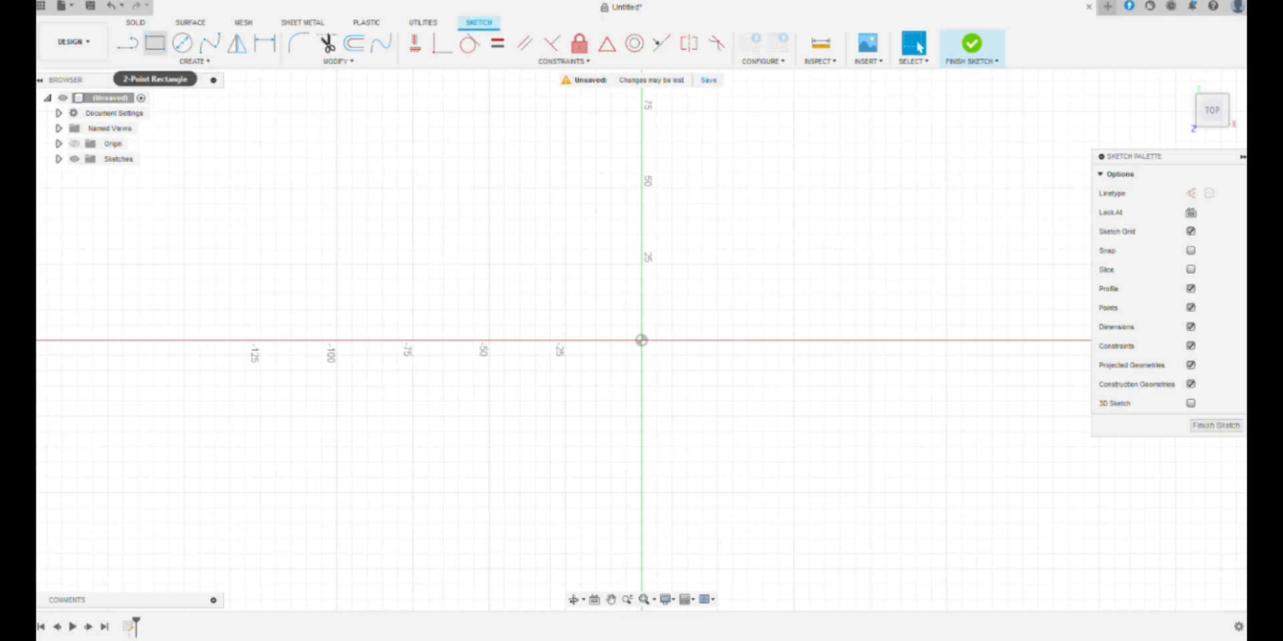
left_click(155, 43)
left_click(1227, 193)
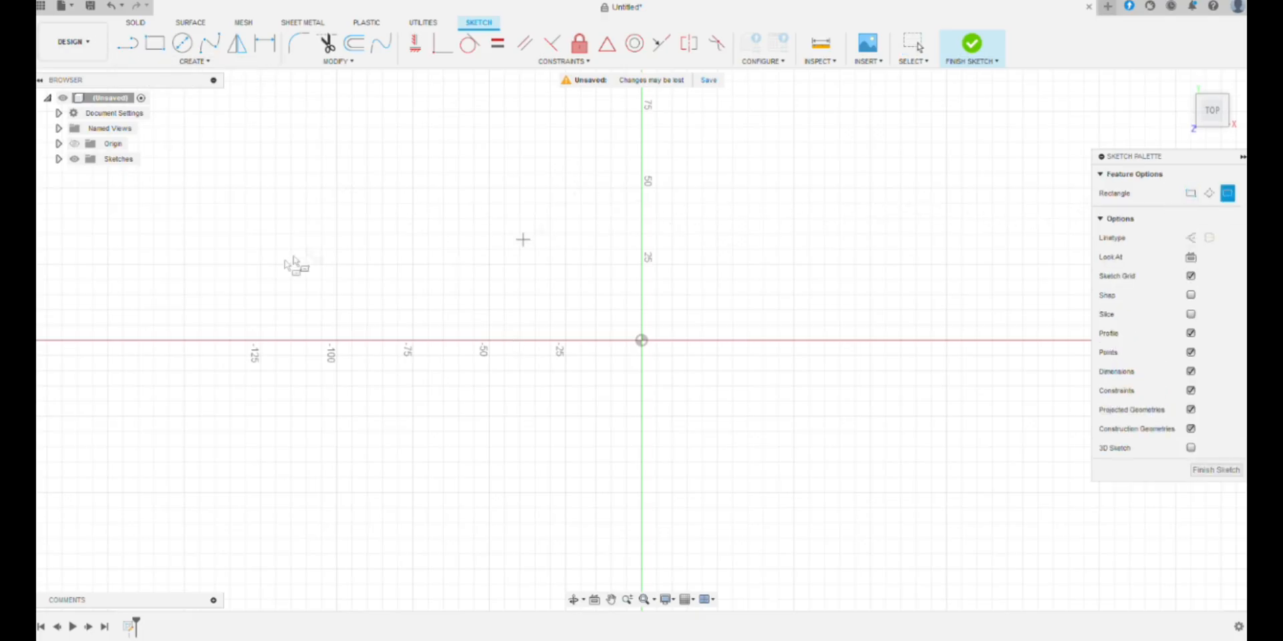
left_click(641, 341)
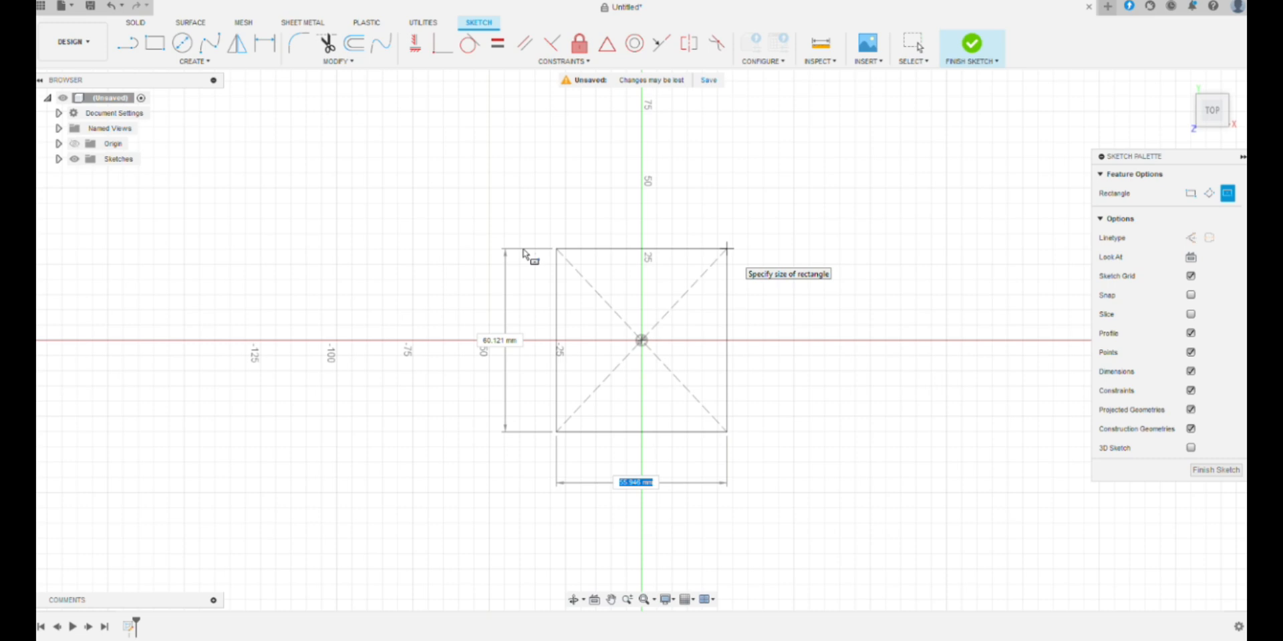
key("Tab")
type("45")
key("Tab")
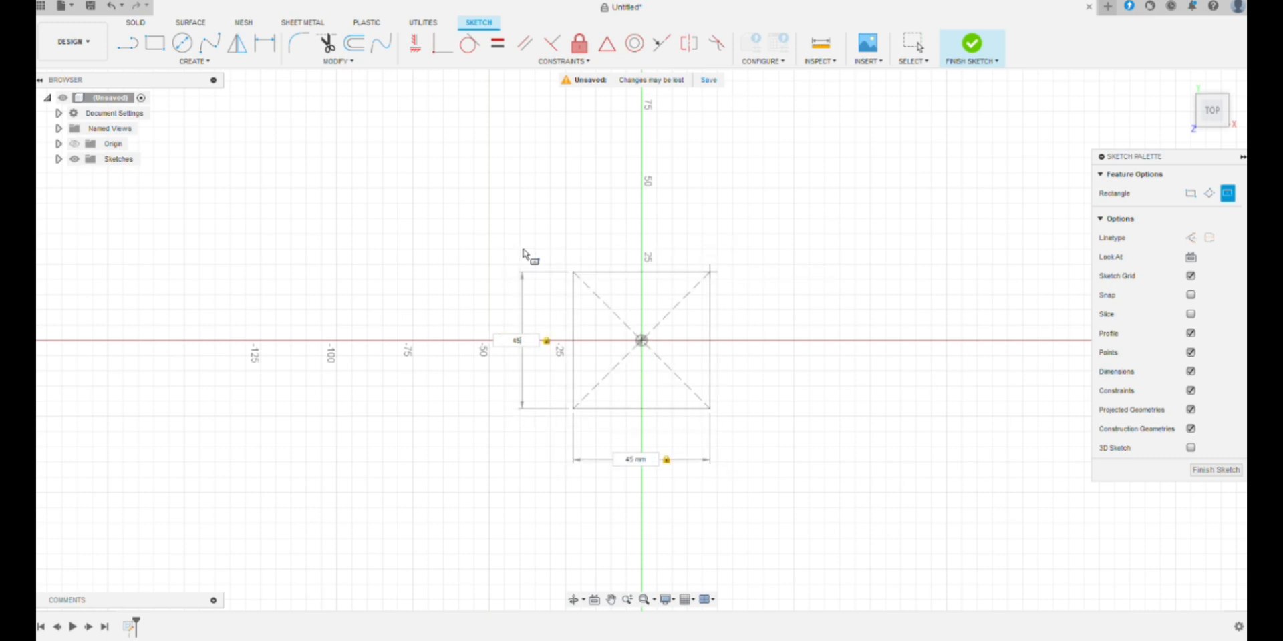
key("Return")
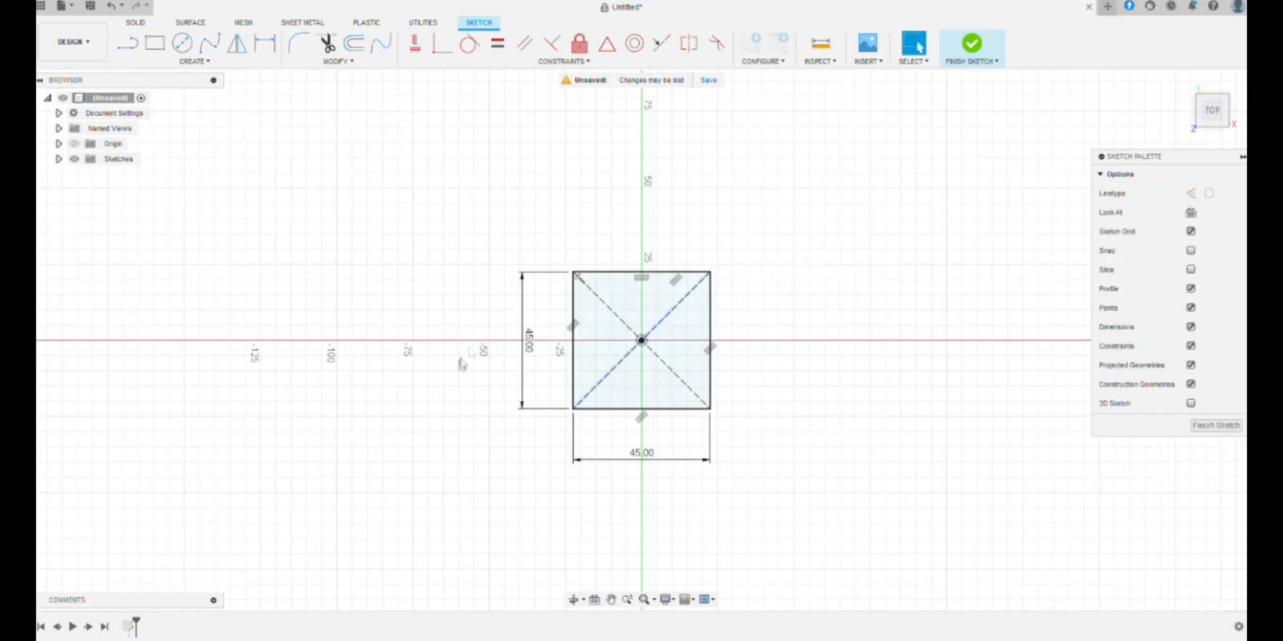
- Insert the Capture cat image from the Pictures folder as a canvas on the XY plane
scroll(446, 380, "down", 2)
scroll(360, 375, "up", 3)
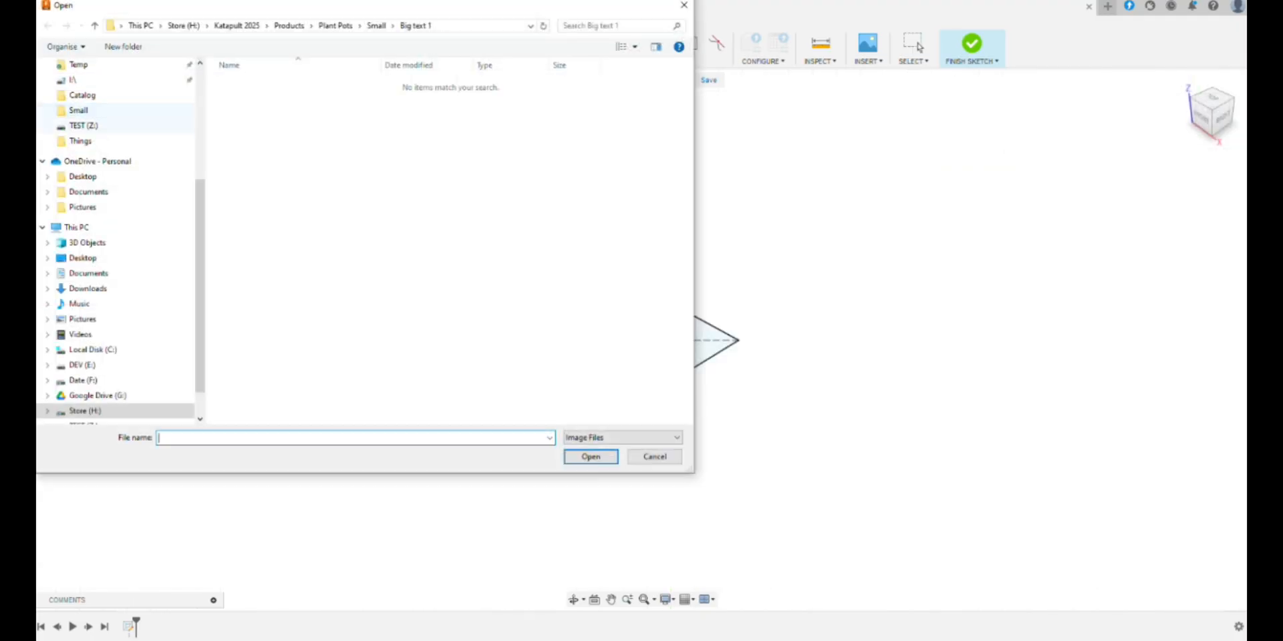
left_click(82, 318)
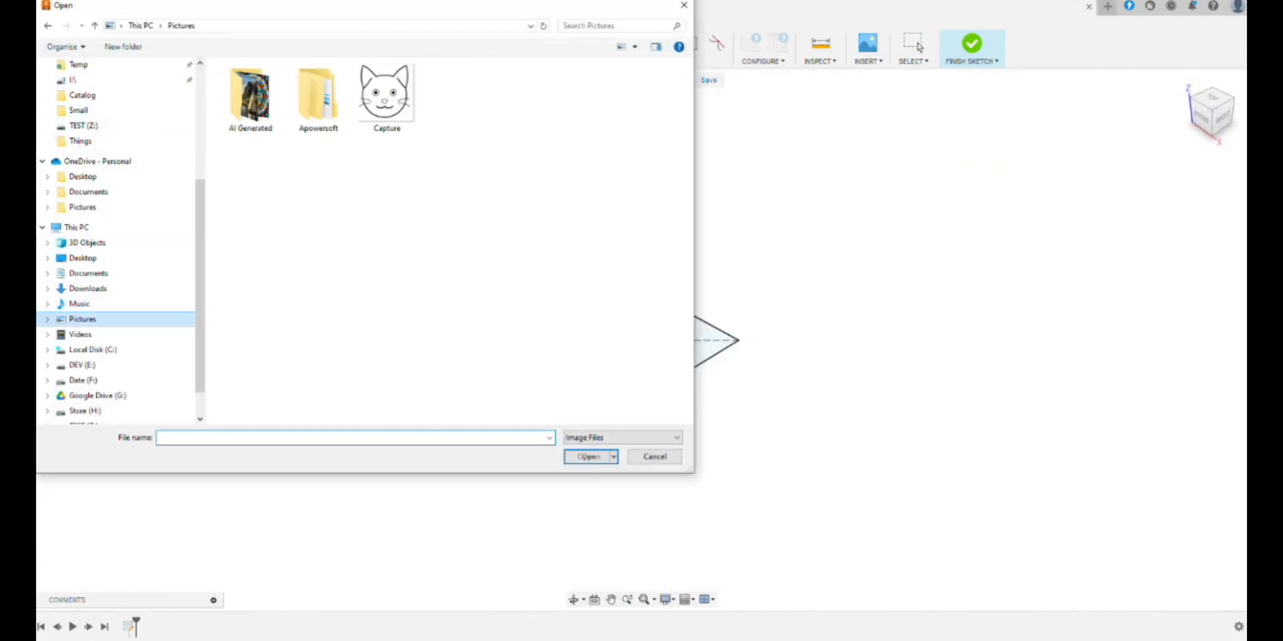
left_click(386, 98)
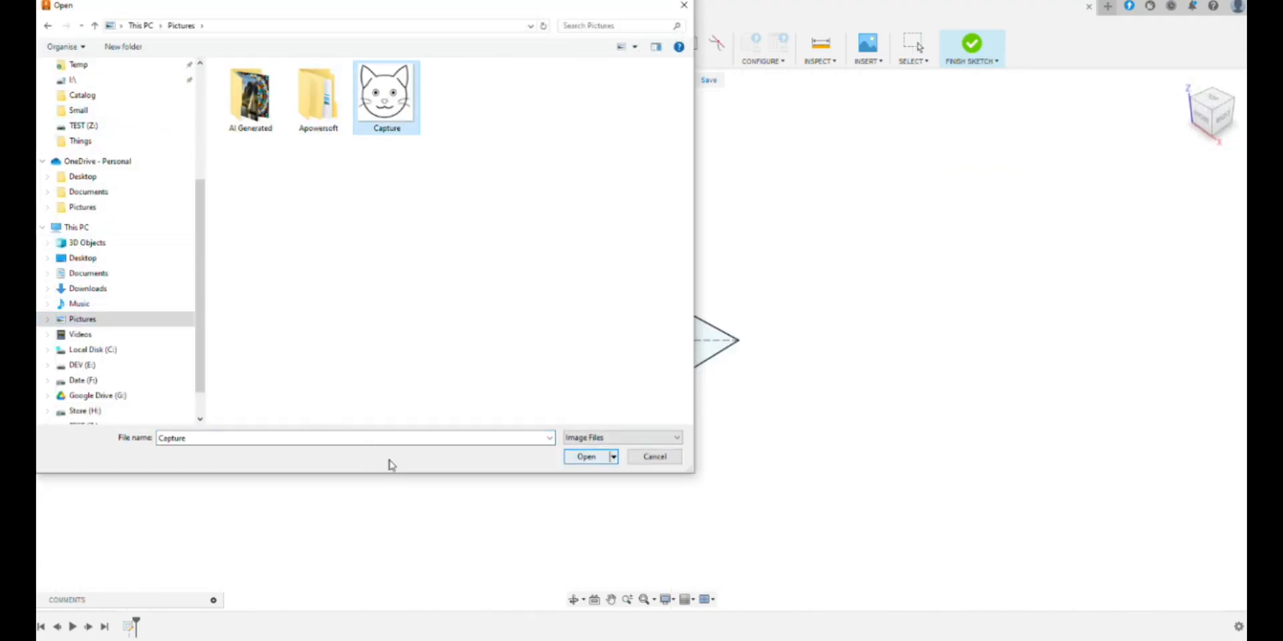
left_click(587, 457)
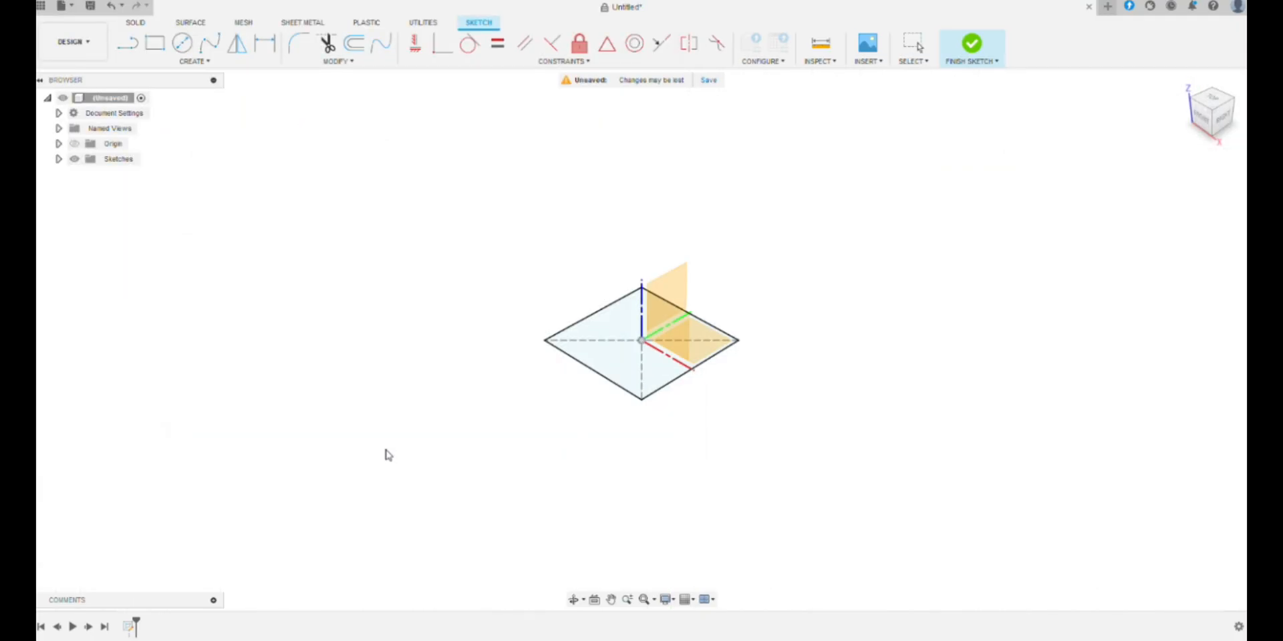
left_click(511, 348)
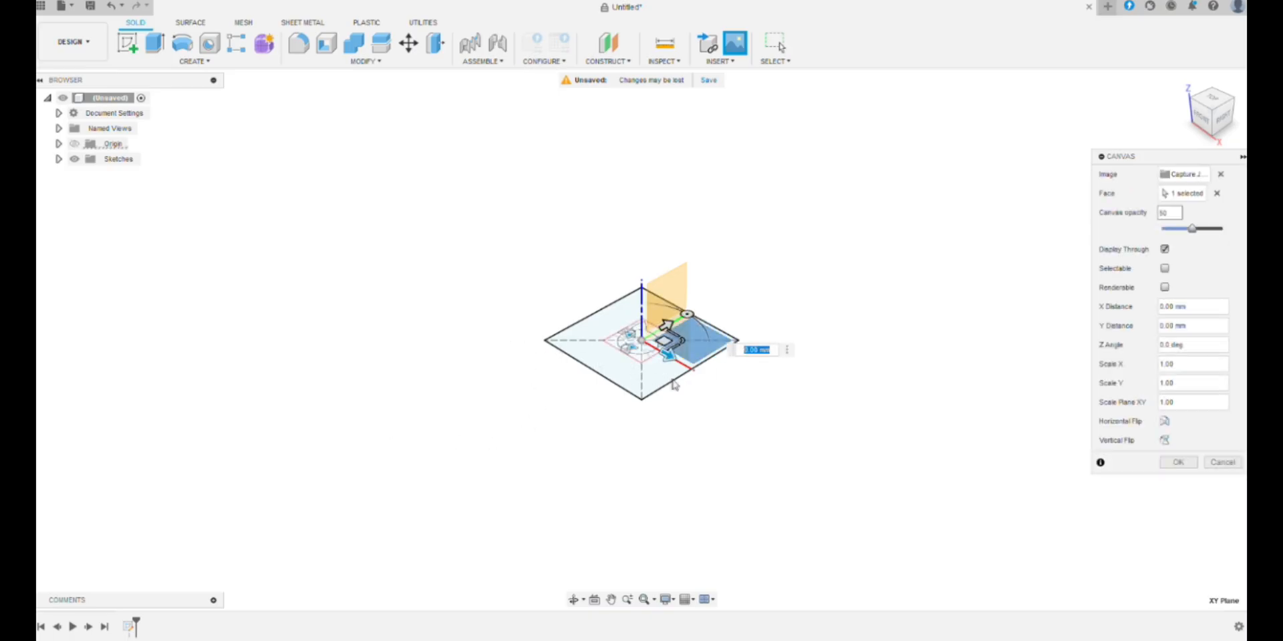
- Look at the canvas from the top and scale it uniformly to about 2.641 so the cat face fills the square
left_click(1211, 100)
scroll(458, 324, "up", 6)
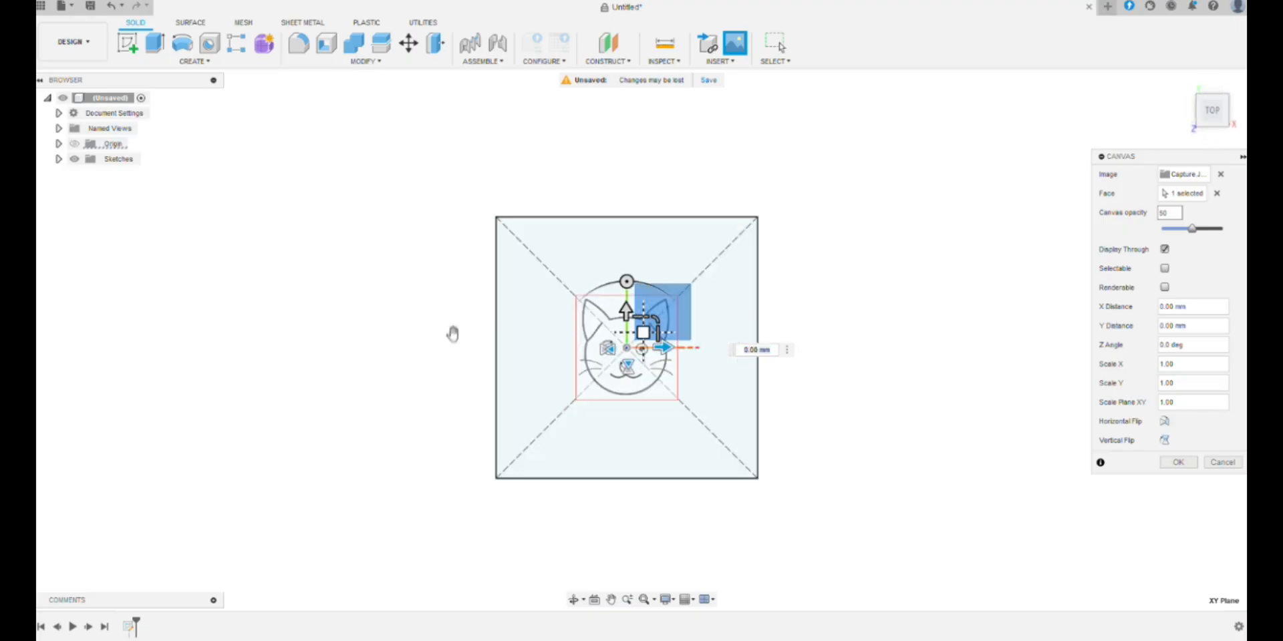
left_click_drag(640, 313, 699, 266)
scroll(494, 270, "up", 3)
scroll(493, 273, "down", 4)
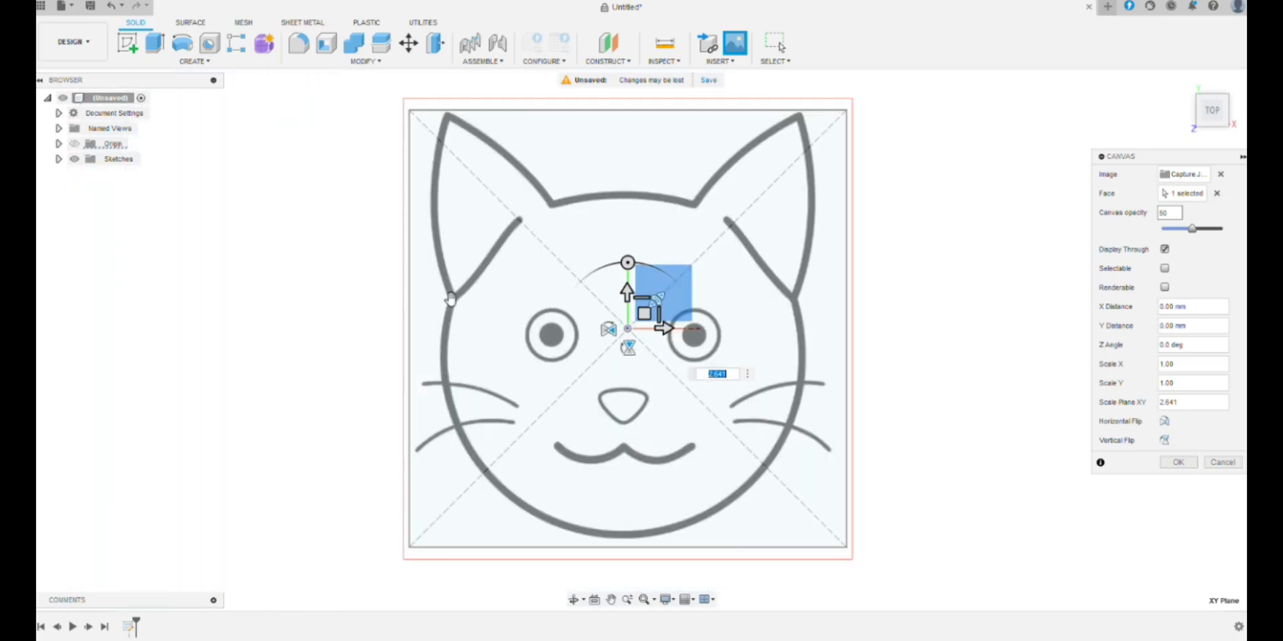
- Move the canvas by about 0.459 mm in X and 12.252 mm in Y to centre the mouth on the origin, and accept it
scroll(455, 302, "up", 2)
scroll(456, 299, "down", 2)
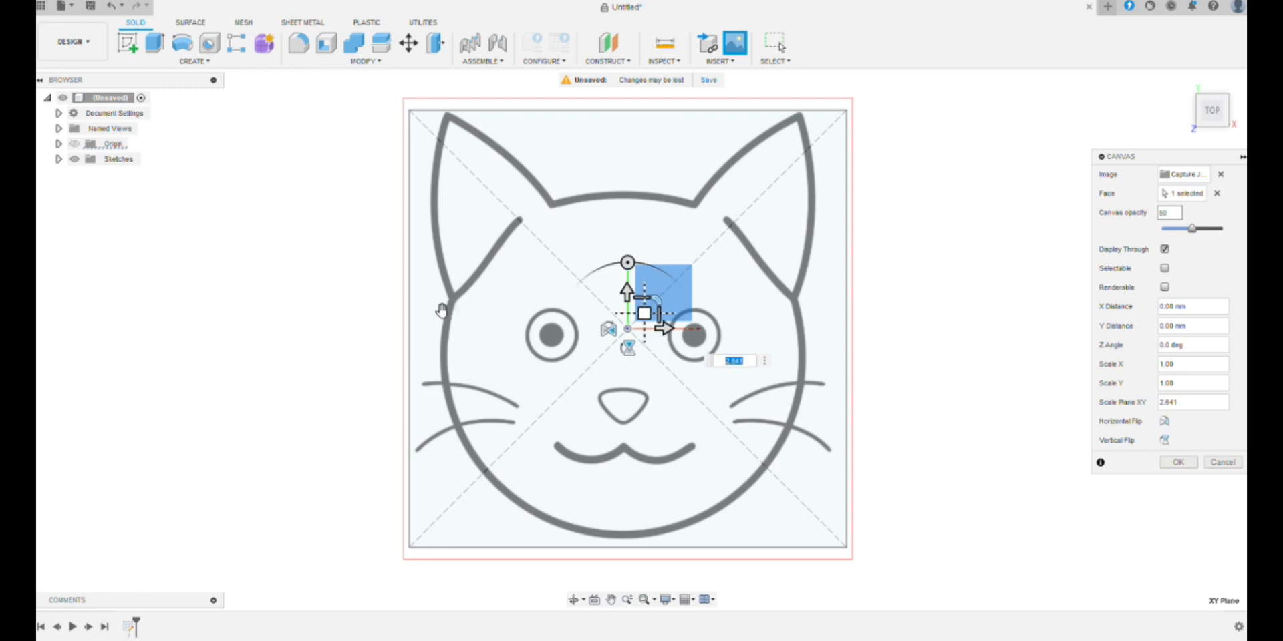
left_click_drag(443, 313, 446, 196)
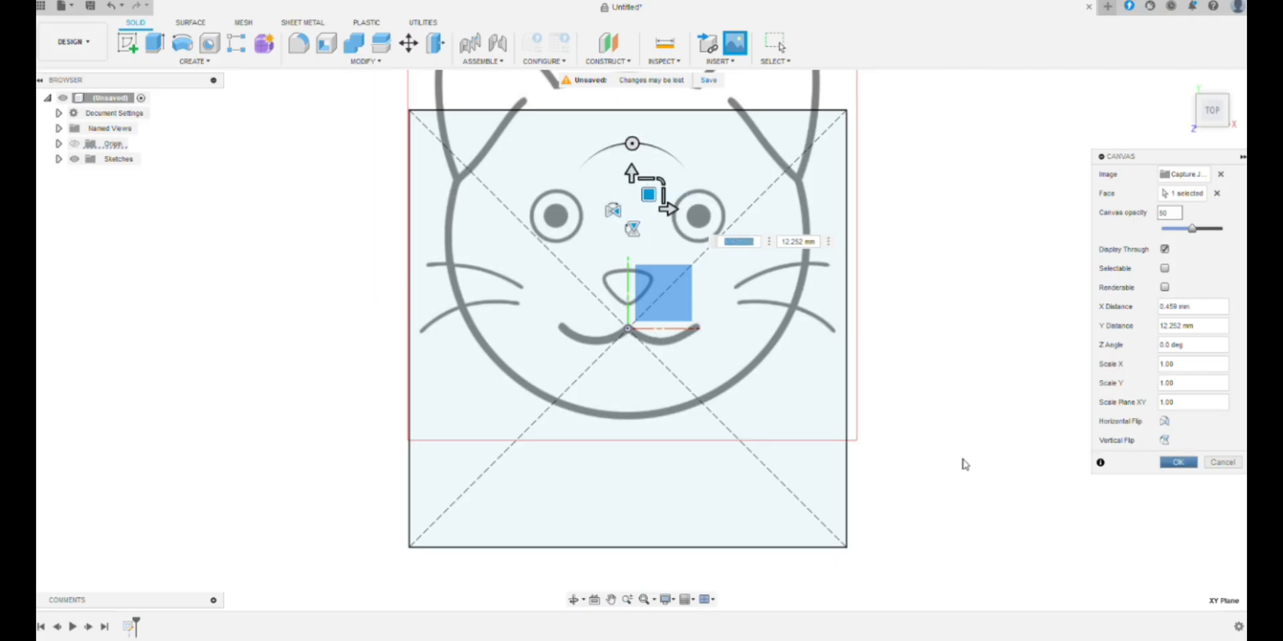
left_click(1178, 463)
- Delete the four sides of the reference square around the cat canvas
left_click(846, 461)
left_click(404, 110, "ctrl")
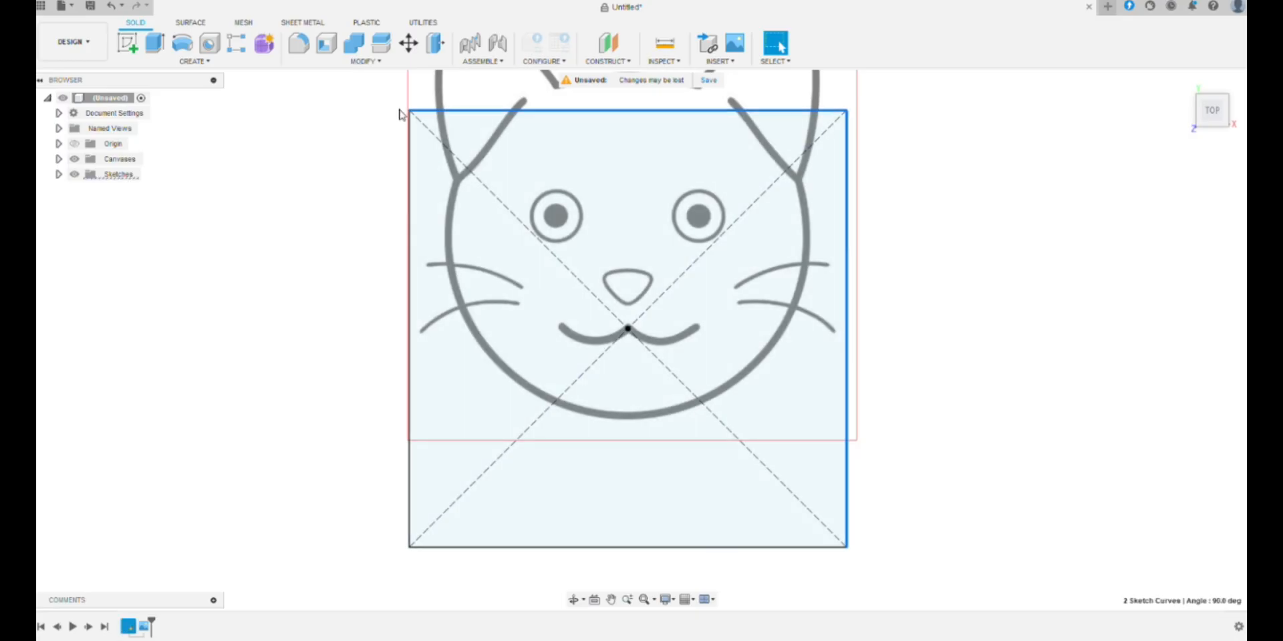
left_click(409, 544, "ctrl")
left_click(415, 548, "ctrl")
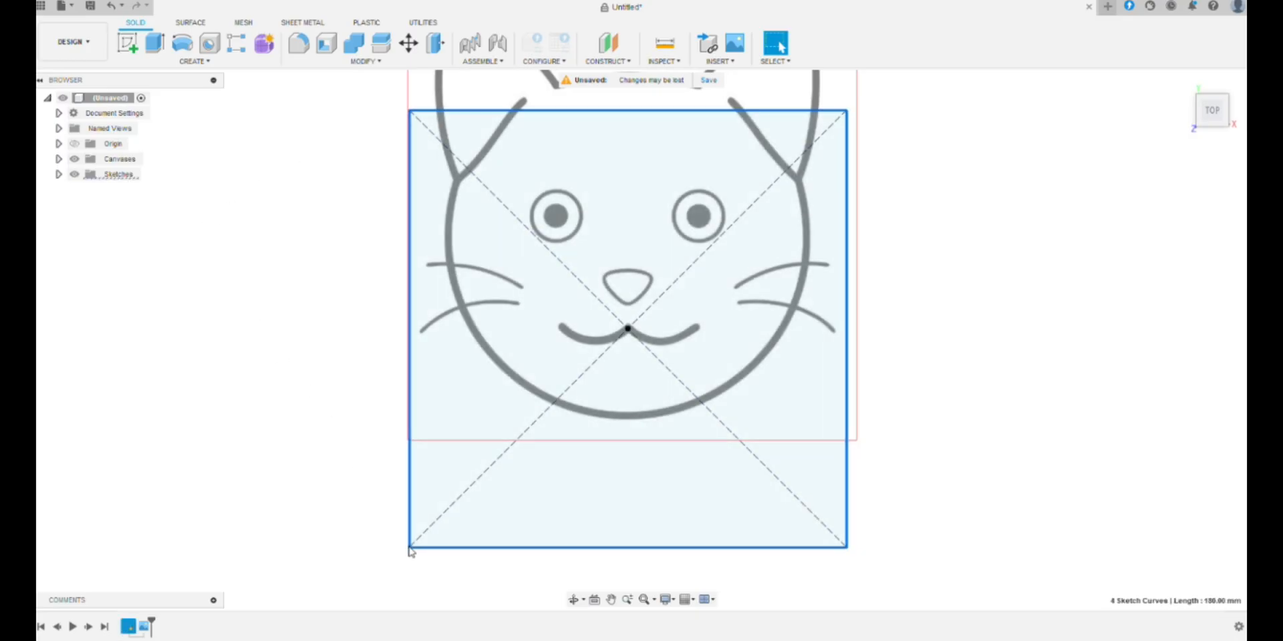
key("Delete")
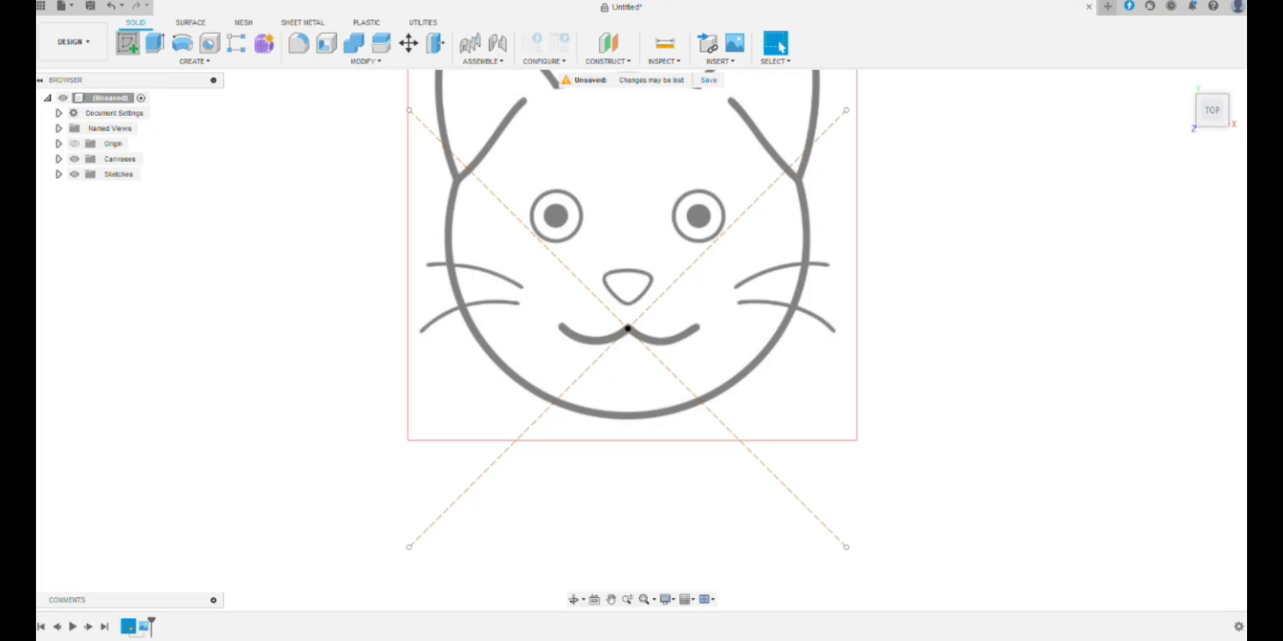
- Start a new sketch on the XY plane and draw a vertical centre line through the cat face from above the head to below the chin
left_click(127, 42)
left_click(417, 260)
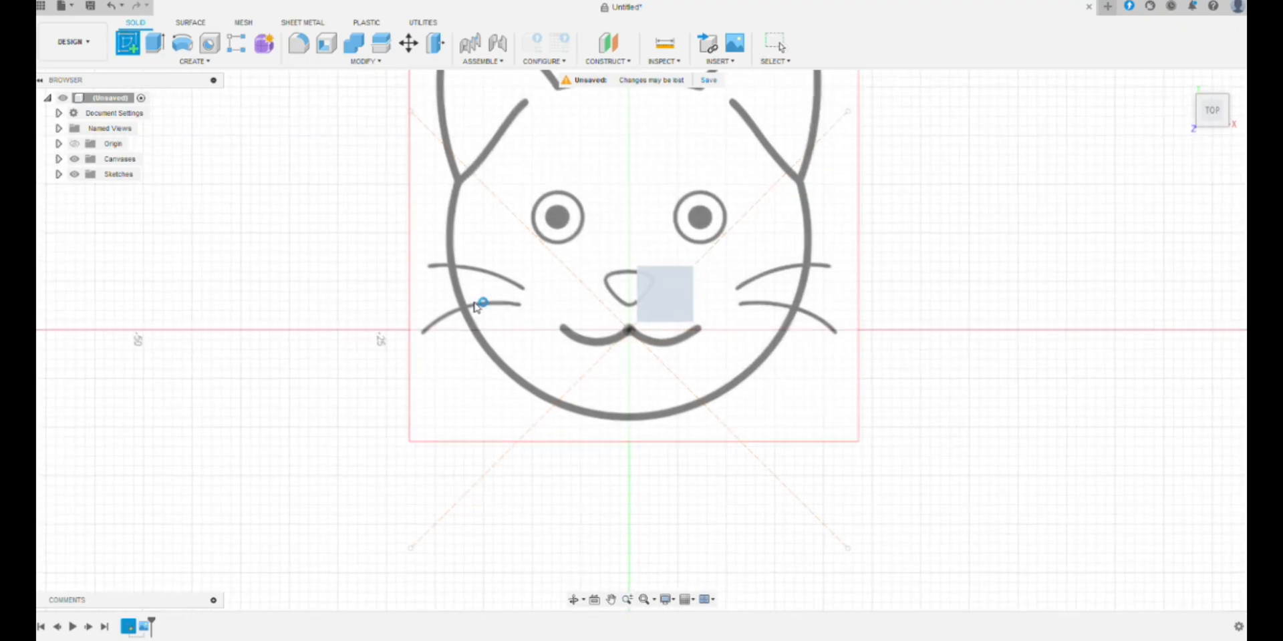
mouse_move(107, 252)
middle_mouse_down()
mouse_move(40, 374)
mouse_move(51, 323)
mouse_move(74, 324)
middle_mouse_up()
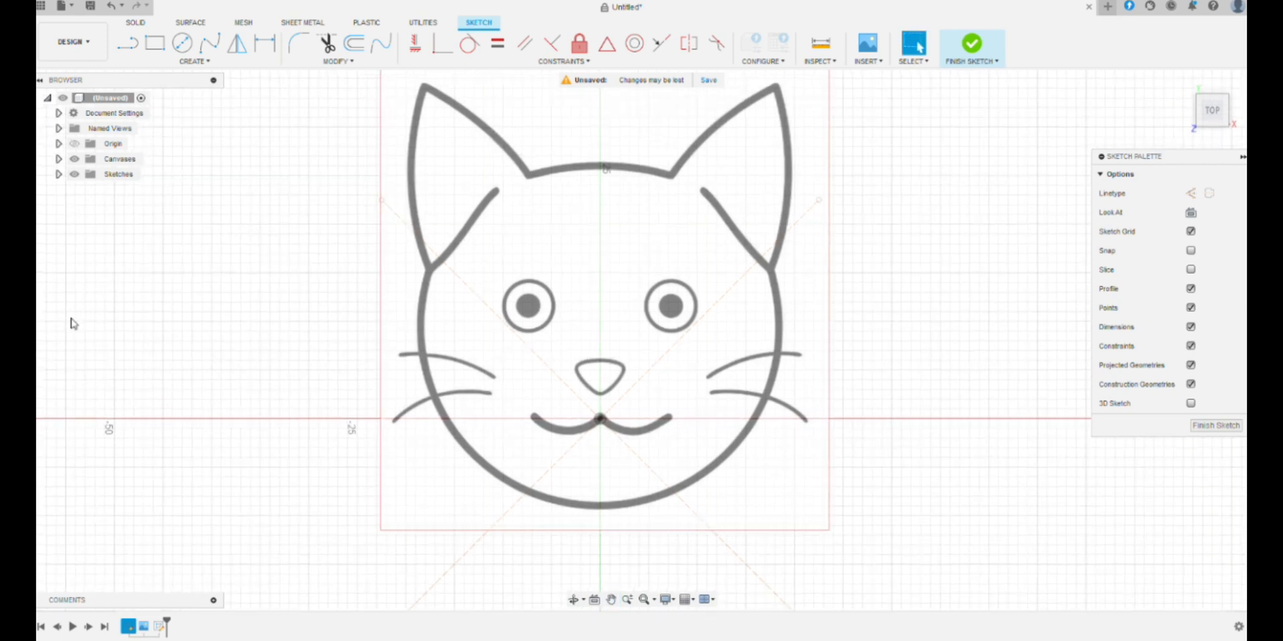
key("l")
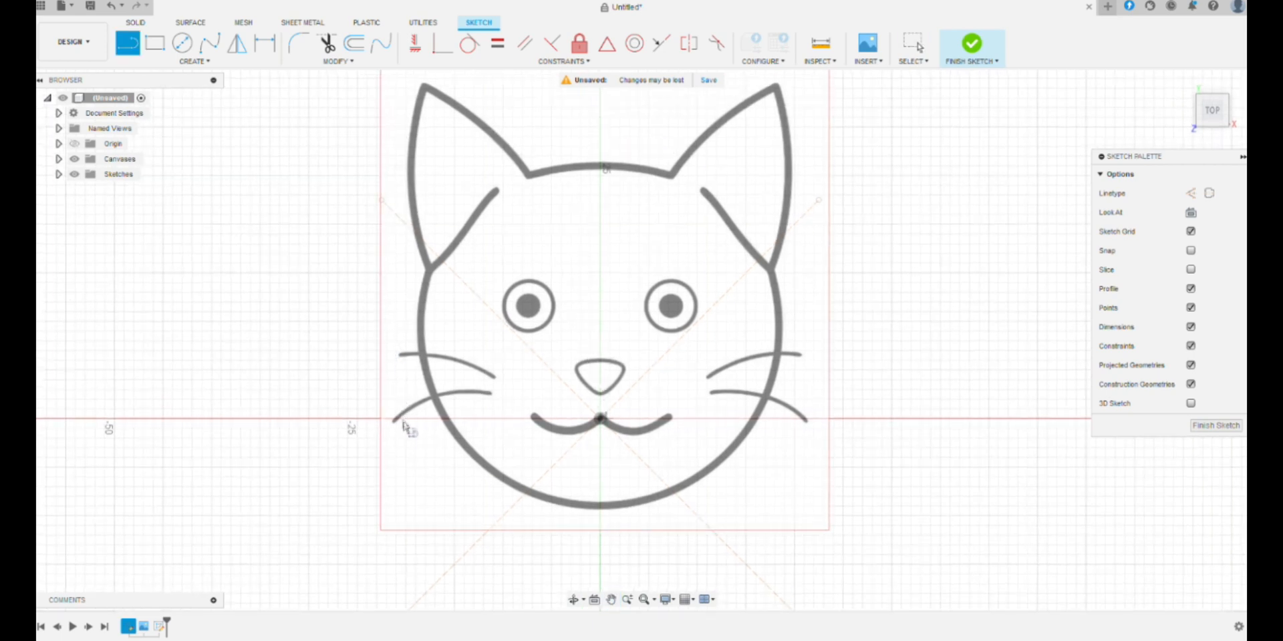
left_click(600, 146)
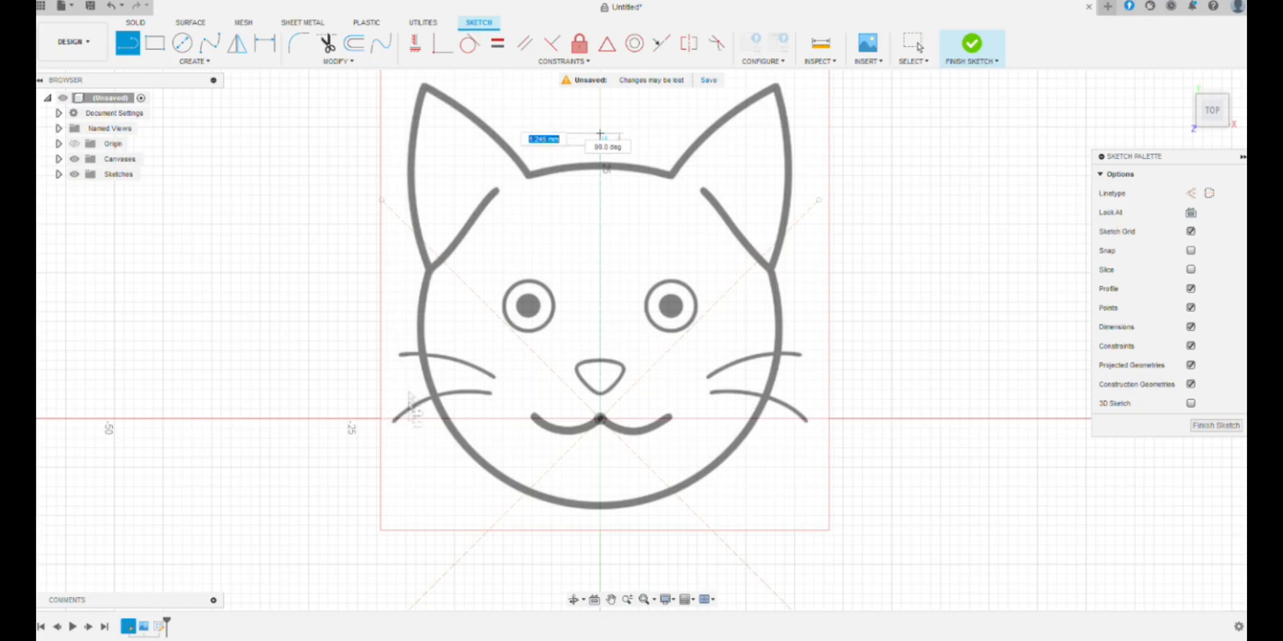
left_click(600, 584)
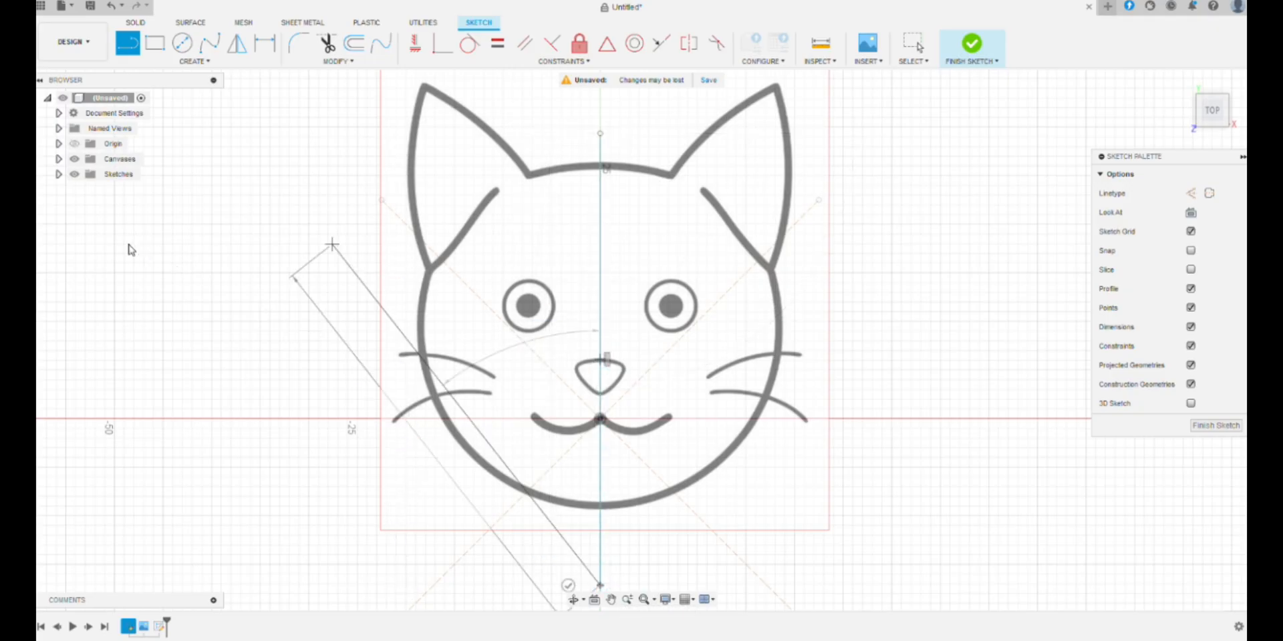
key("Escape")
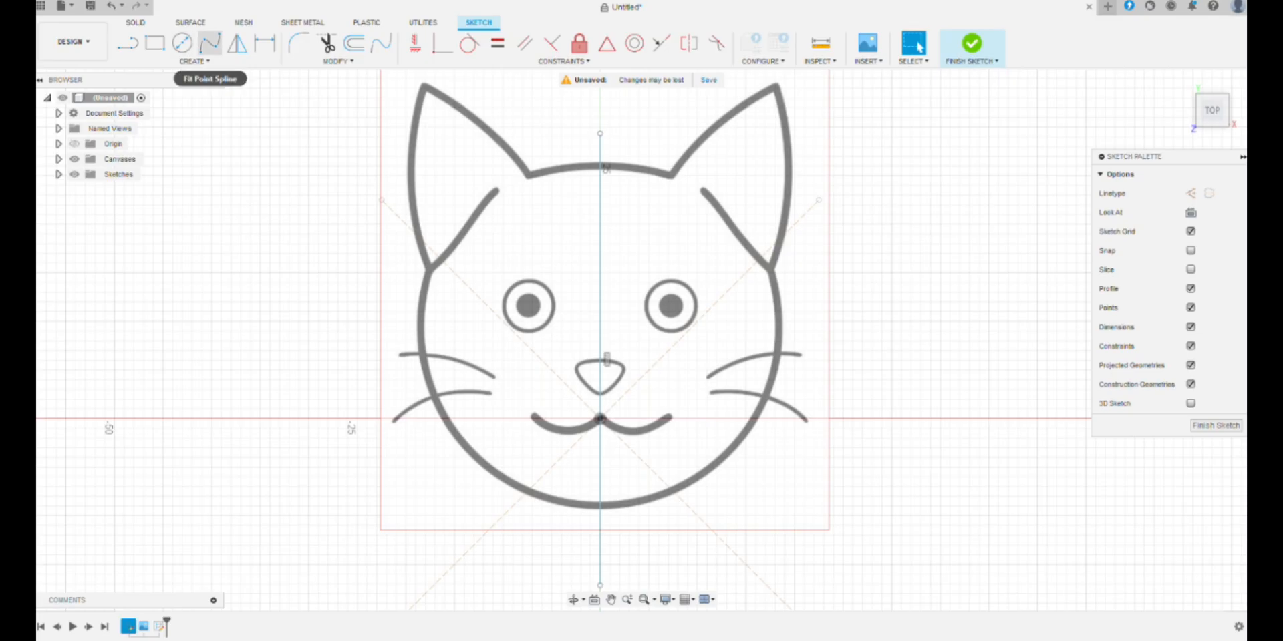
- Begin a fit point spline at the centre line and trace the inner edge of the head top and left ear up to the ear tip
left_click(210, 44)
scroll(569, 143, "up", 5)
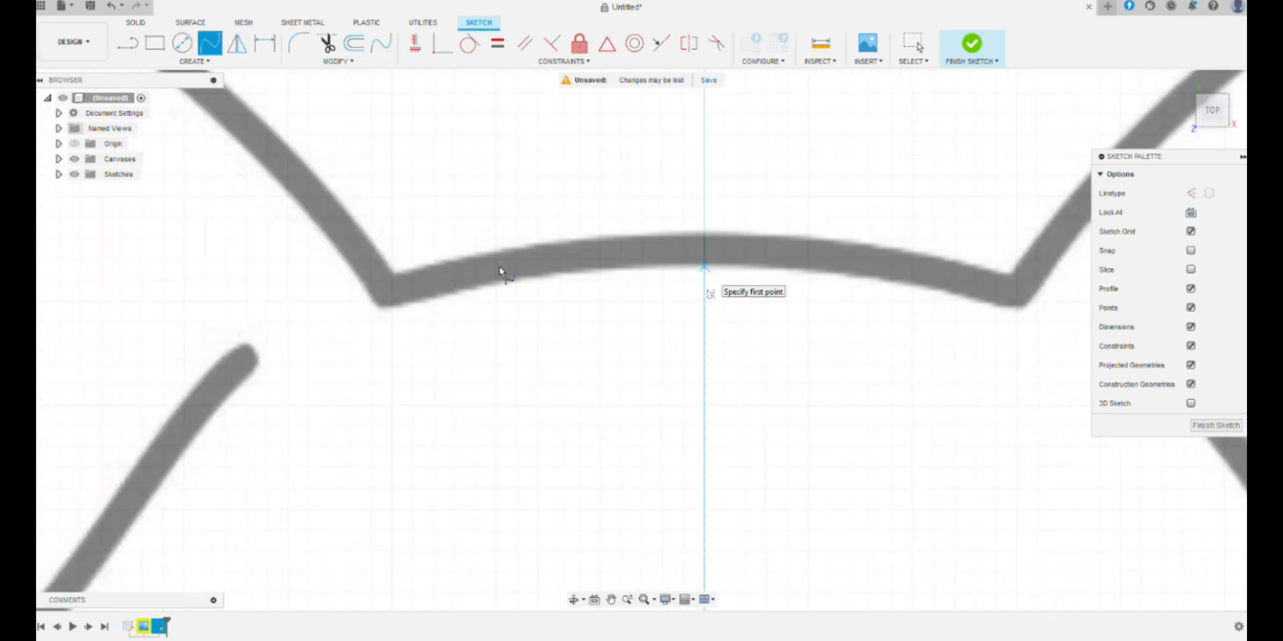
left_click(704, 267)
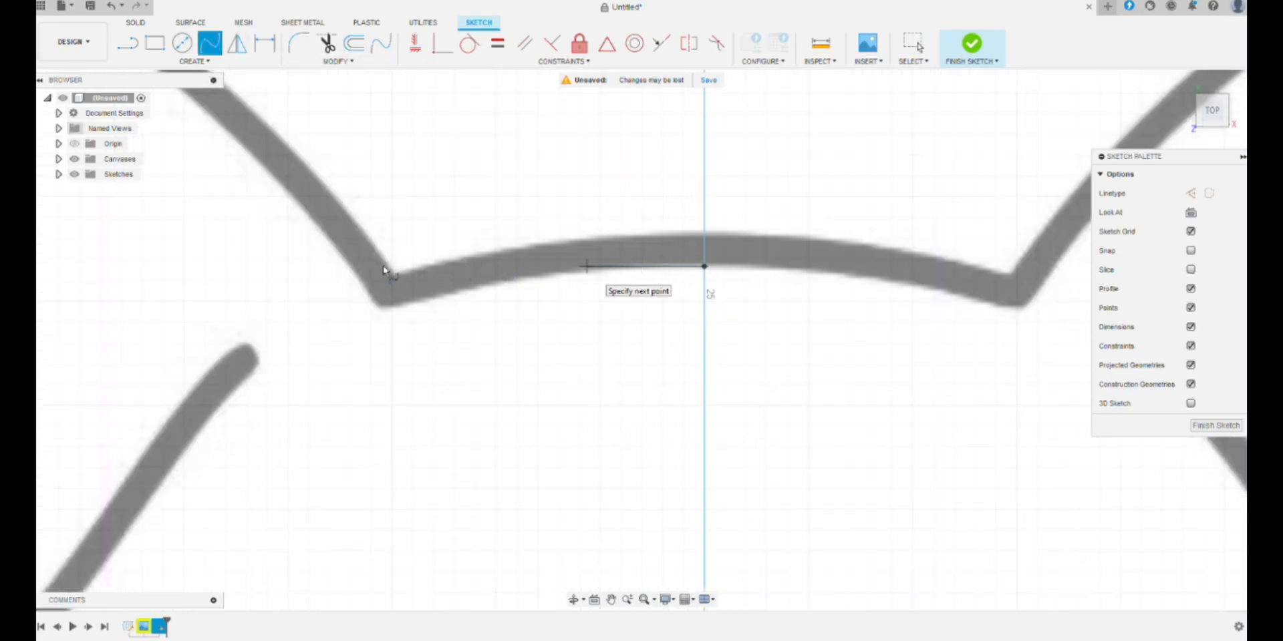
left_click(550, 276)
left_click(385, 310)
mouse_move(262, 185)
middle_mouse_down()
mouse_move(330, 250)
mouse_move(619, 435)
middle_mouse_up()
left_click(441, 265)
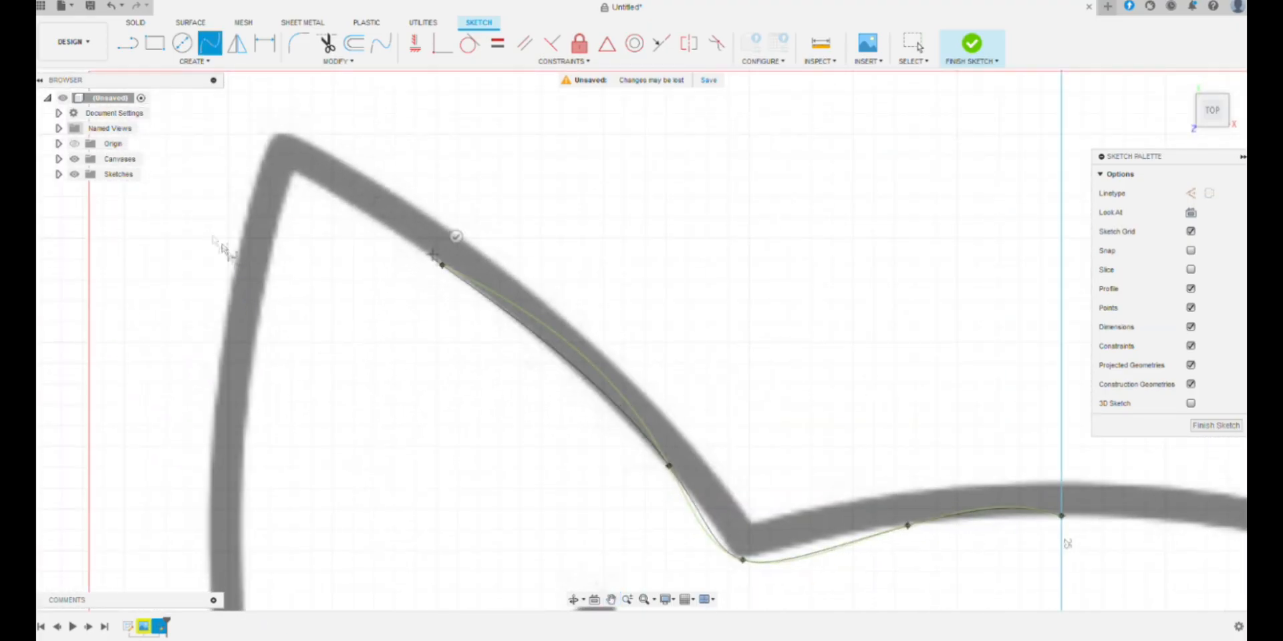
left_click(295, 172)
- Continue the spline down the inside of the left ear's outer edge and along the upper cheek
middle_click_drag(241, 454, 268, 240)
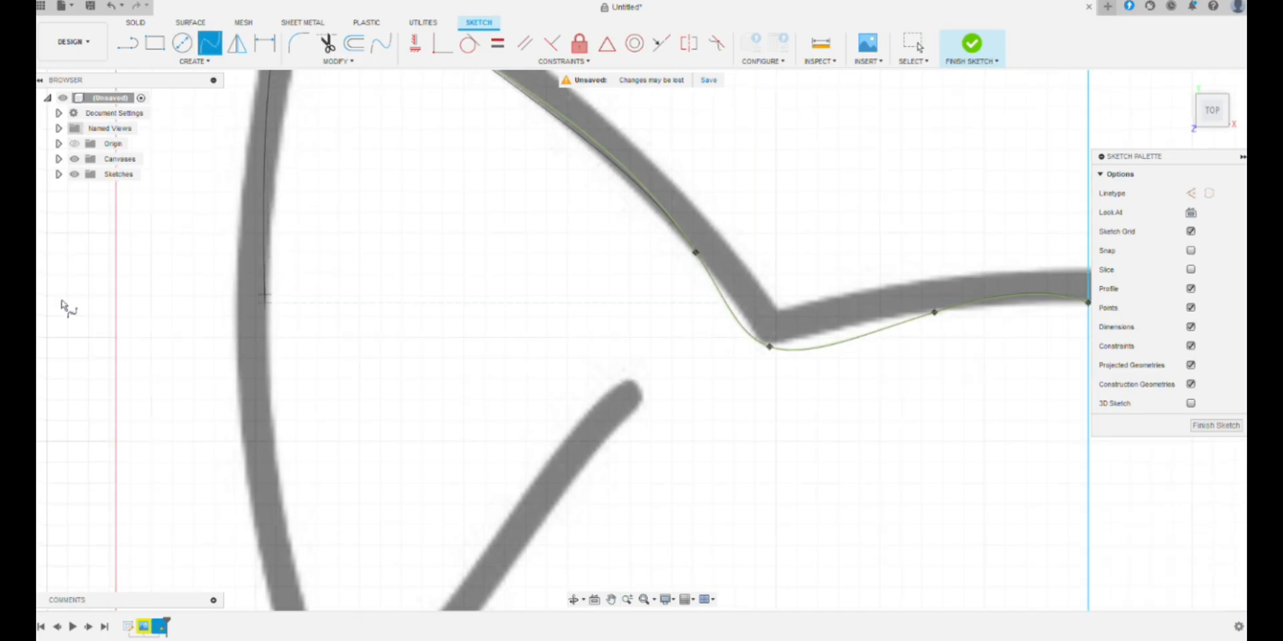
middle_click_drag(101, 471, 73, 267)
left_click(314, 507)
middle_click_drag(114, 515, 143, 304)
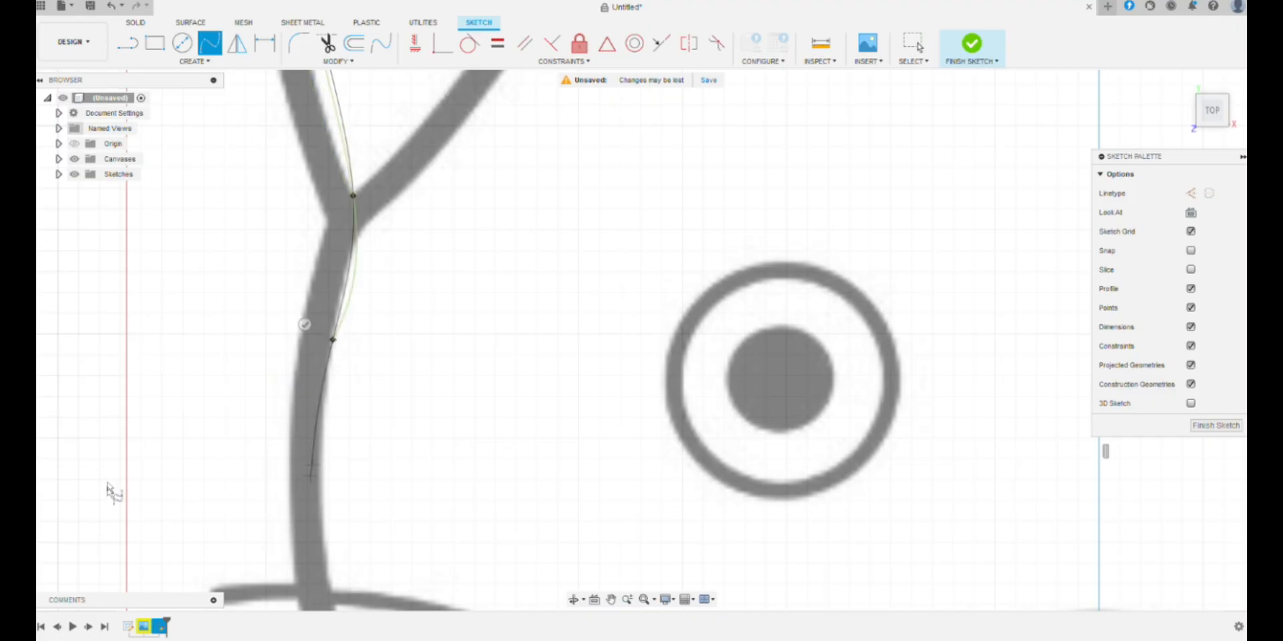
left_click(319, 517)
middle_click_drag(120, 532, 115, 297)
scroll(115, 294, "down", 3)
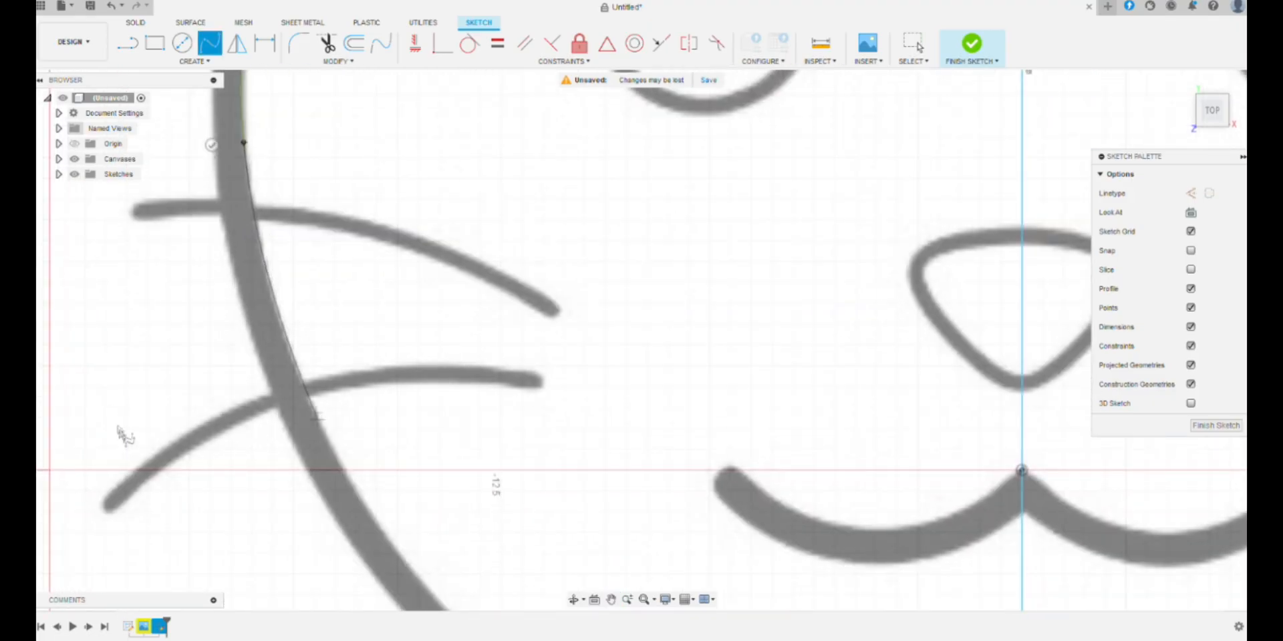
- Trace the spline along the lower cheek and chin to the centre line and finish the curve
scroll(241, 313, "up", 5)
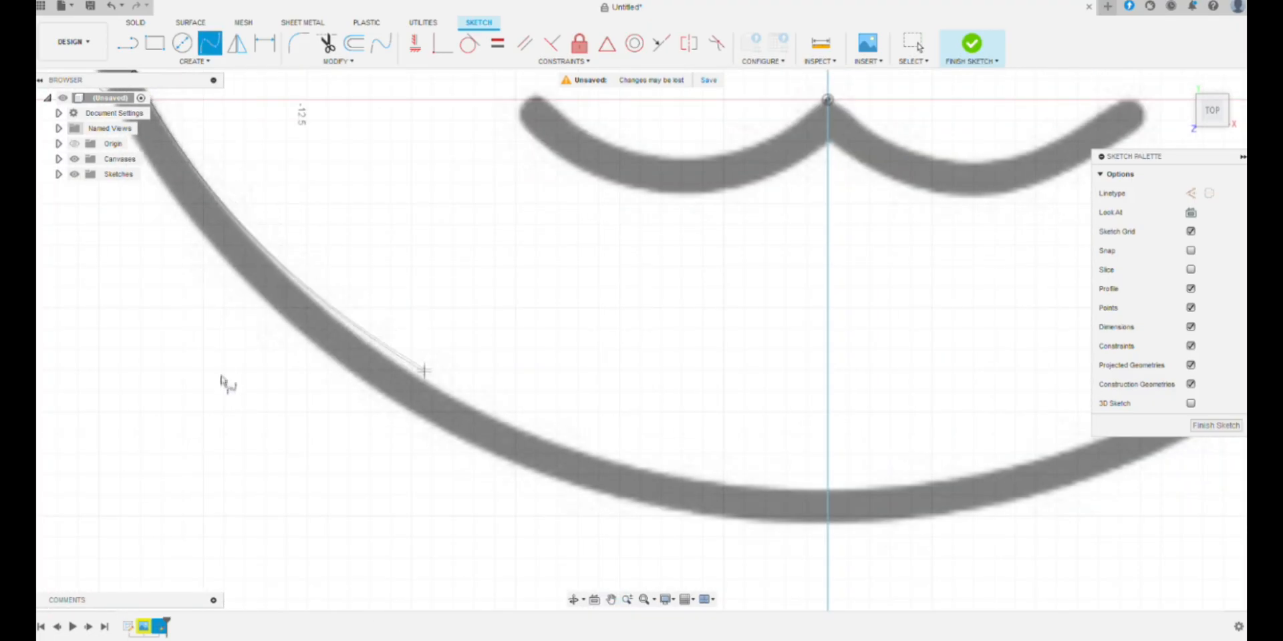
left_click(425, 382)
left_click(622, 465)
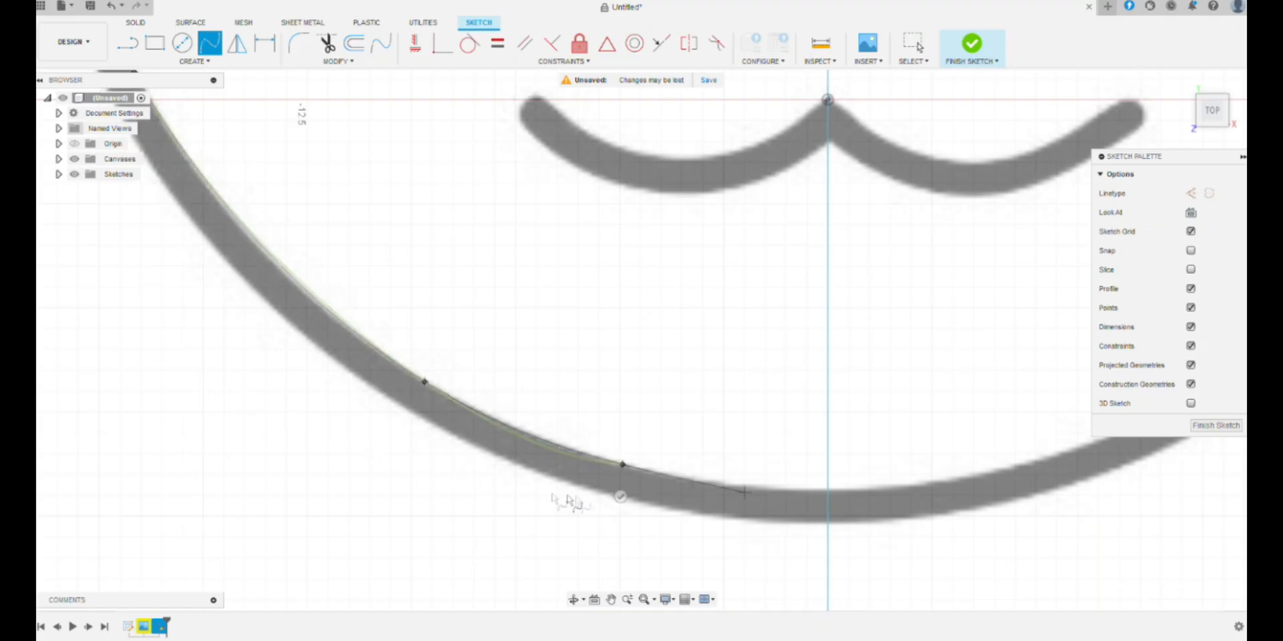
left_click(827, 490)
key("Return")
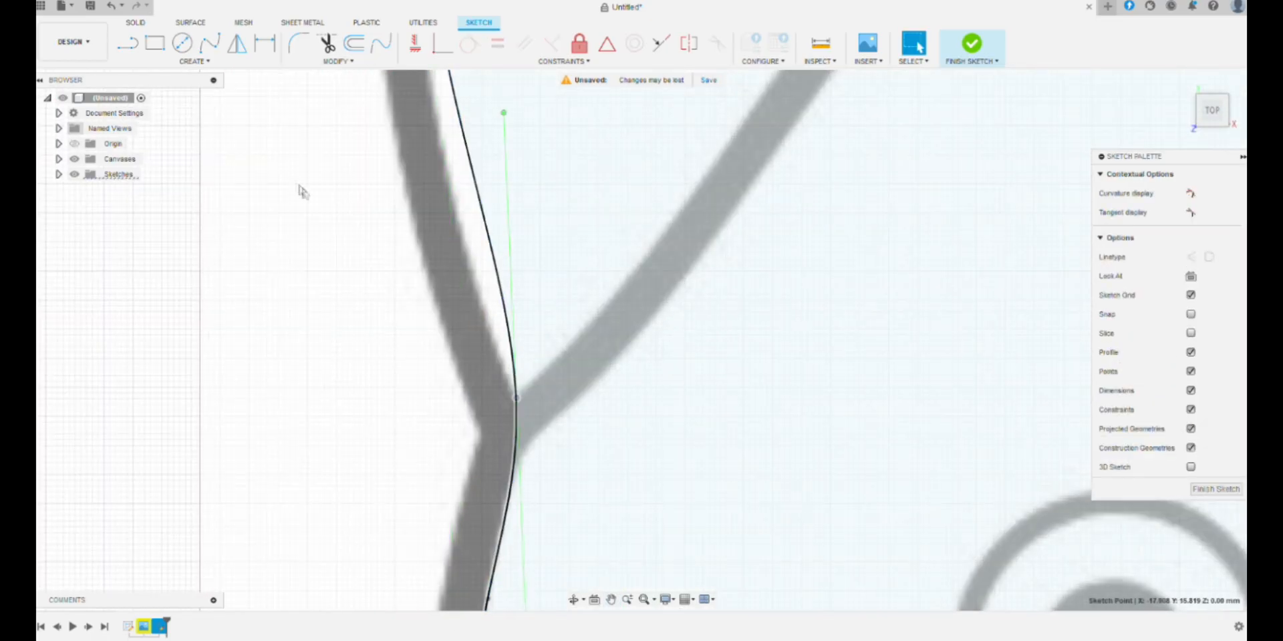
- Adjust the spline's tangent handles at the base and tip of the left ear to follow the outline's inner edge
left_click_drag(299, 112, 292, 302)
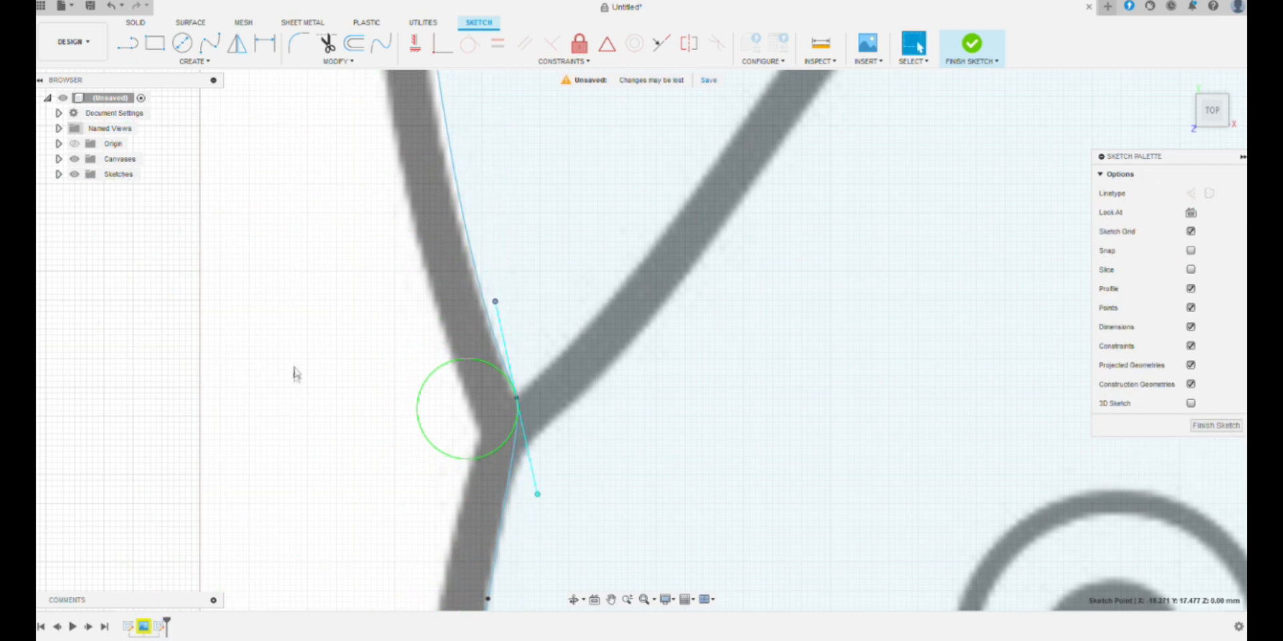
scroll(353, 262, "down", 5)
scroll(348, 225, "down", 1)
middle_click_drag(348, 225, 343, 521)
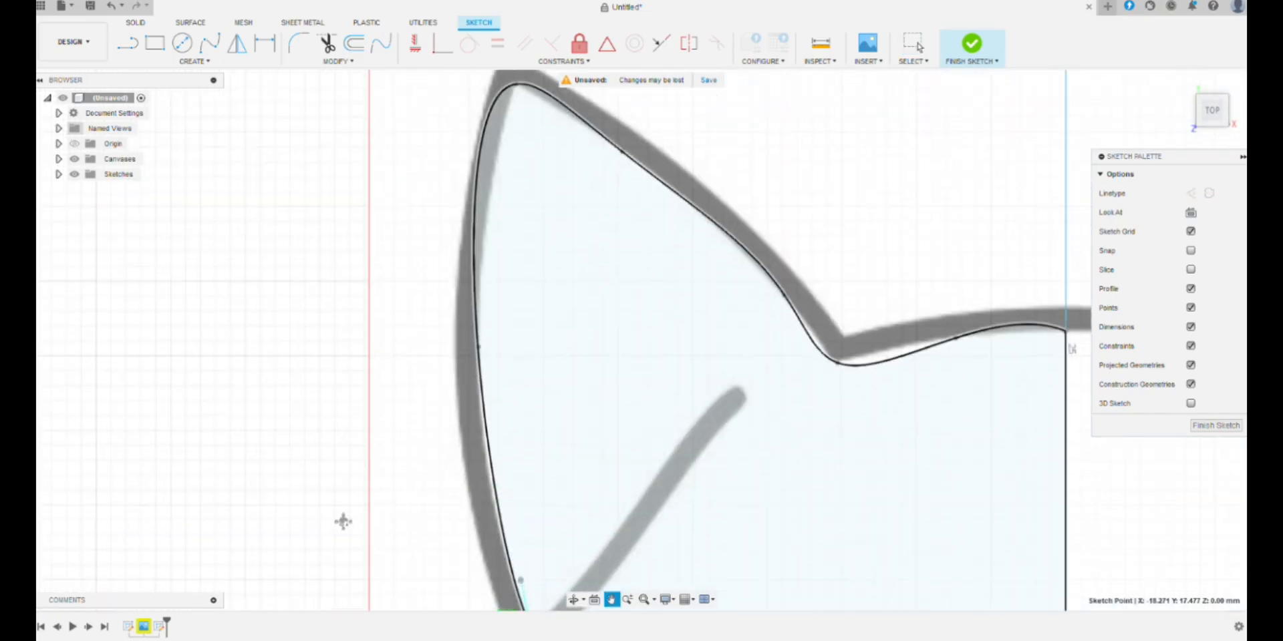
scroll(343, 504, "down", 2)
scroll(319, 199, "up", 5)
left_click(319, 178)
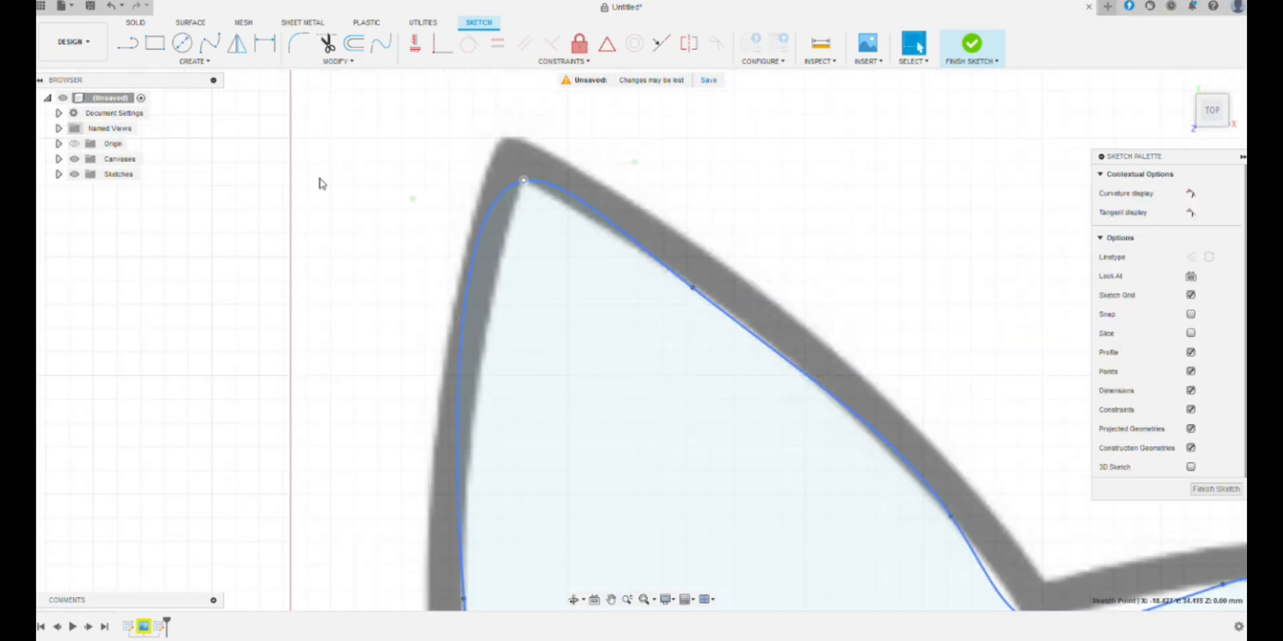
left_click_drag(430, 161, 374, 159)
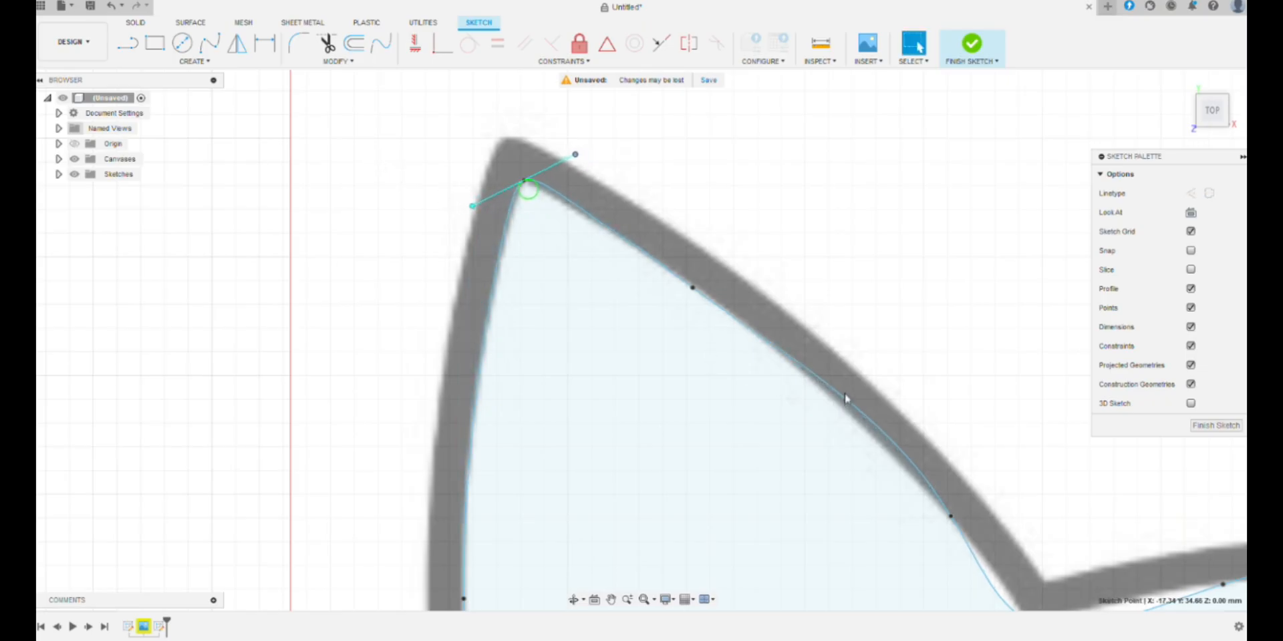
- Reshape the spline along the left ear's inner side and at the ear-to-head corner using the tangent handles of those points
middle_click_drag(847, 399, 626, 292)
left_click(553, 411)
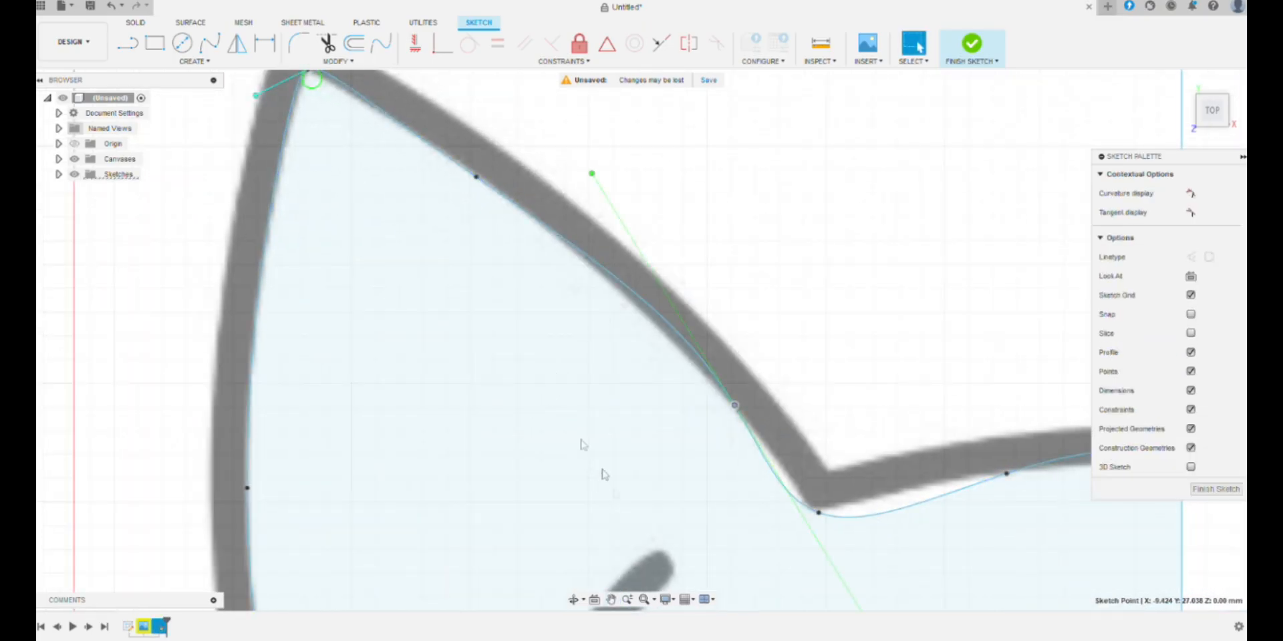
left_click_drag(387, 176, 432, 261)
left_click_drag(432, 262, 439, 273)
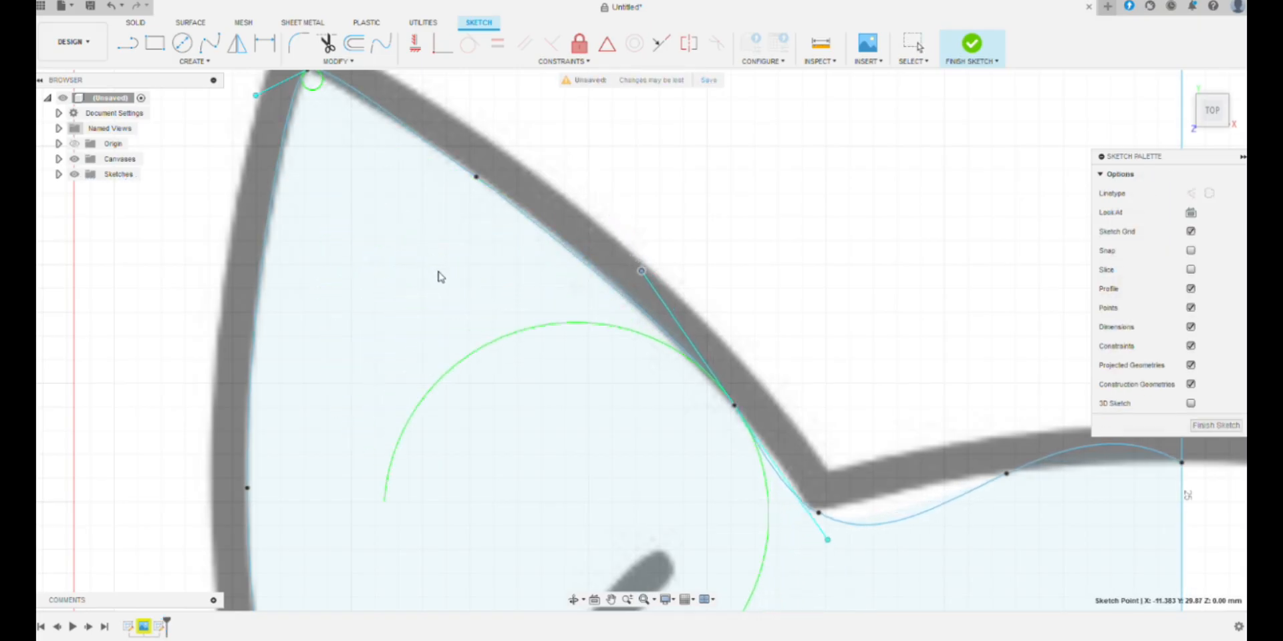
left_click(613, 514)
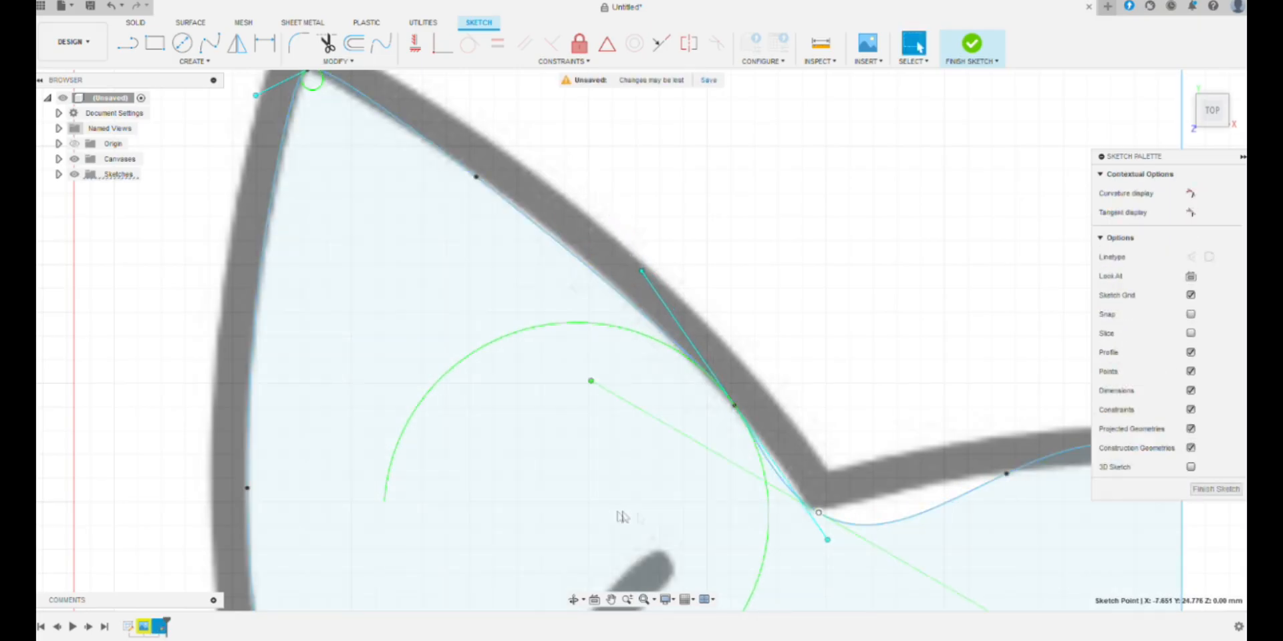
mouse_move(396, 385)
left_mouse_down()
mouse_move(466, 417)
mouse_move(524, 475)
left_mouse_up()
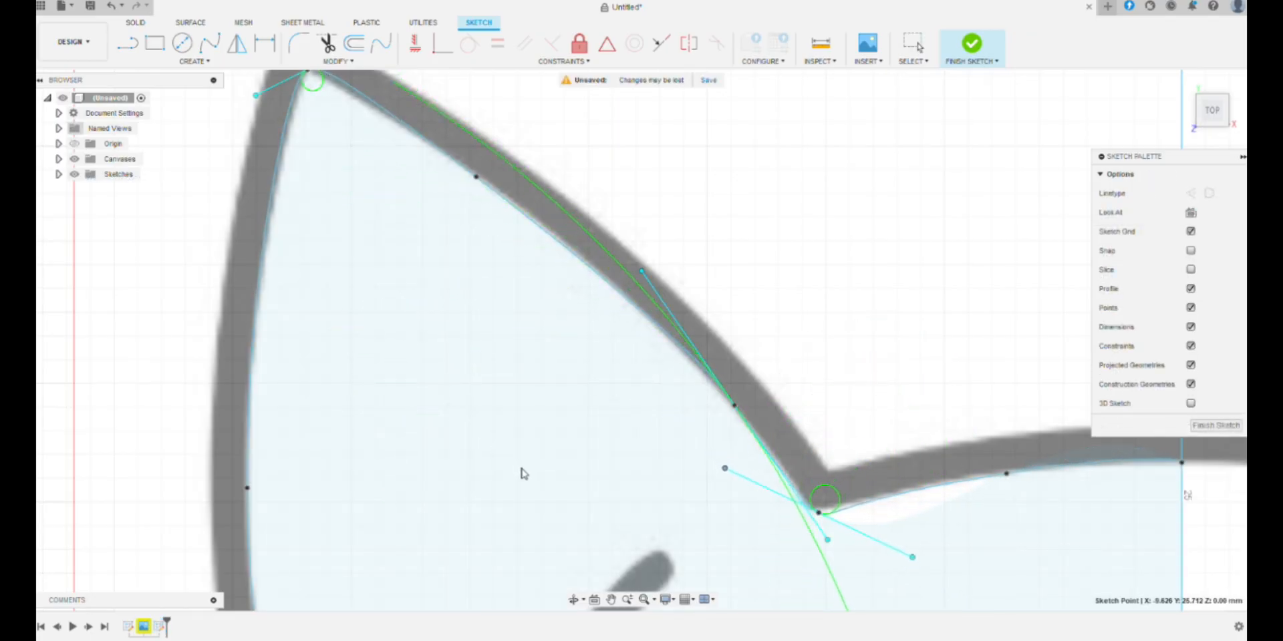
- Level the spline's tangent at the head-top centre line and fine-tune the ear-to-head corner point and its handle
middle_click_drag(979, 472, 698, 344)
left_click(900, 337)
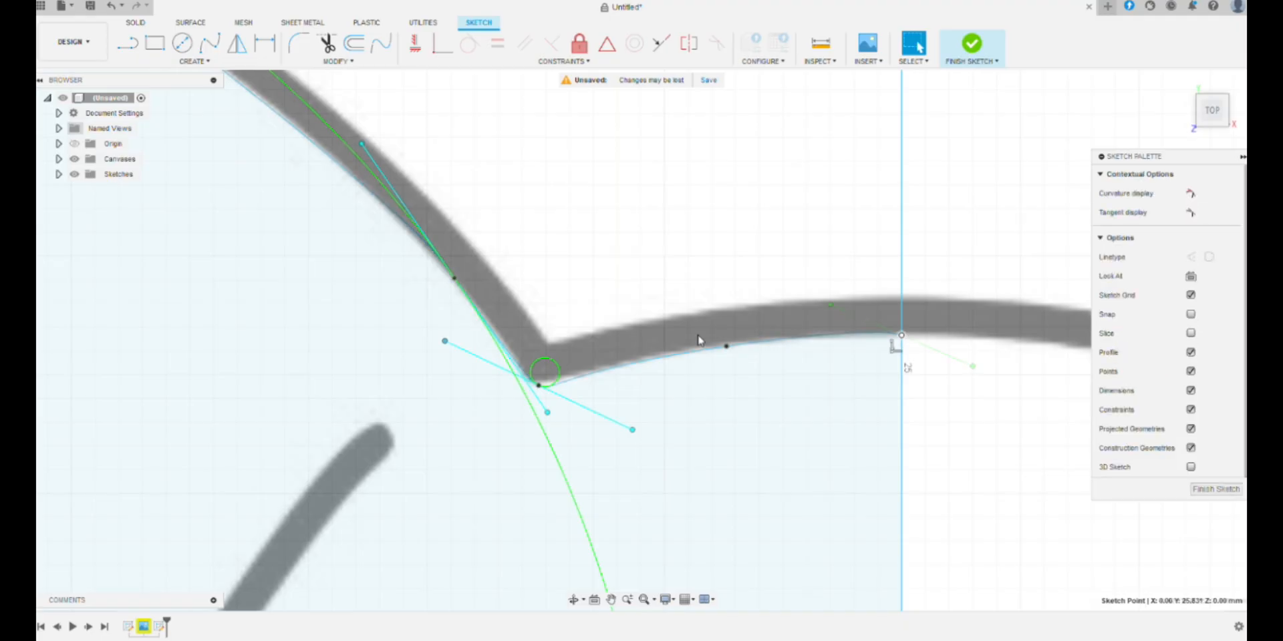
left_click_drag(768, 369, 778, 345)
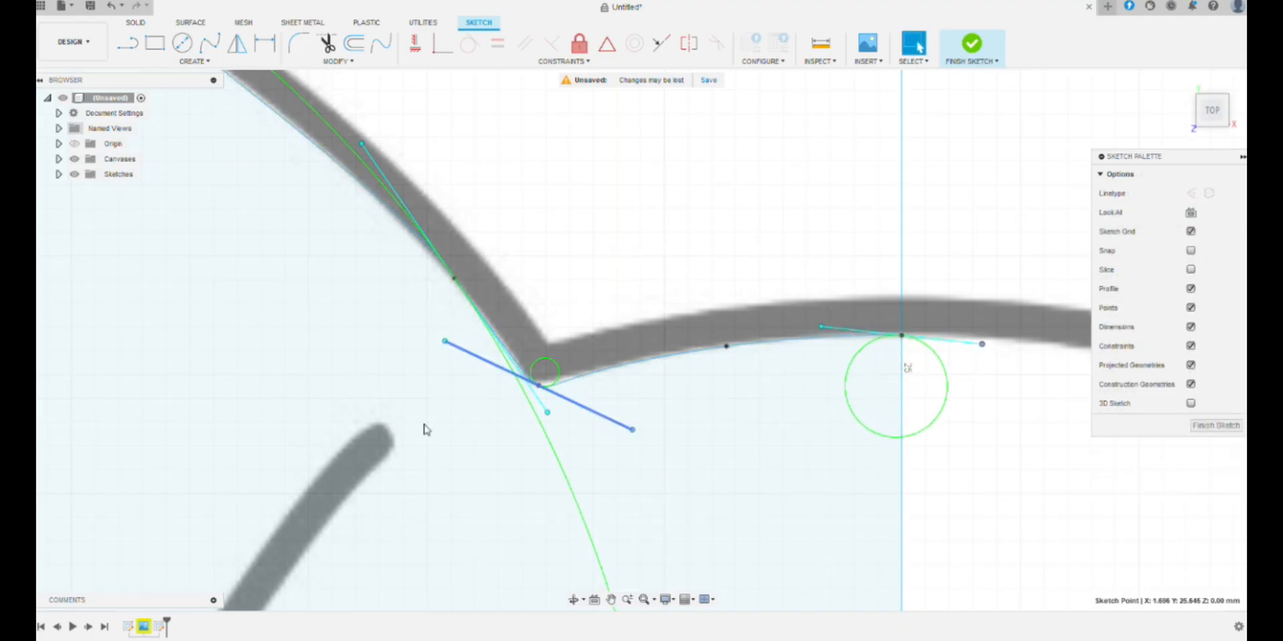
left_click_drag(428, 428, 422, 425)
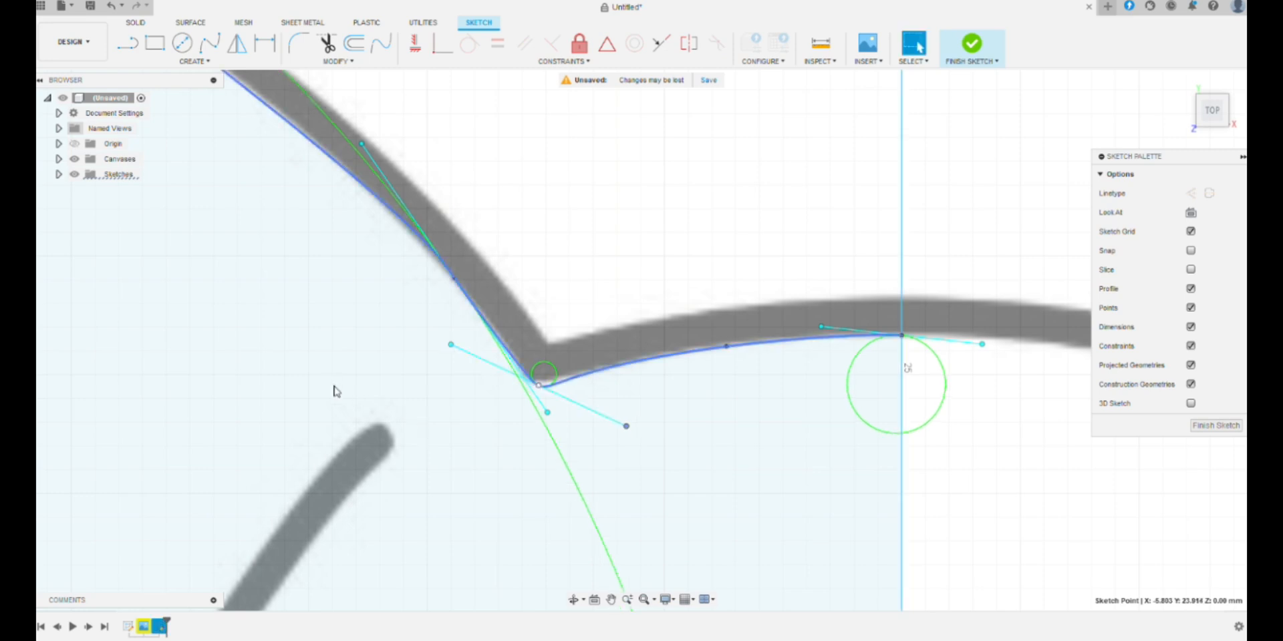
left_click_drag(333, 387, 326, 381)
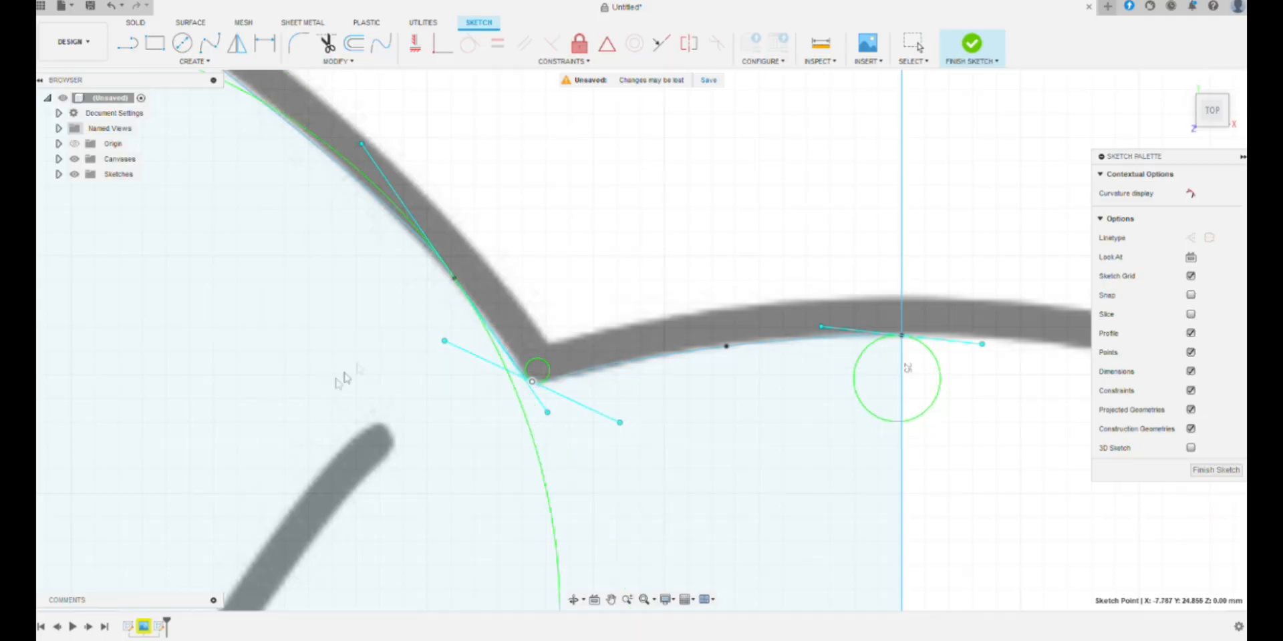
- Offset the traced cat outline spline outward by 0.4 mm
scroll(398, 259, "down", 5)
scroll(330, 274, "down", 6)
middle_click_drag(257, 459, 294, 284)
scroll(235, 327, "up", 5)
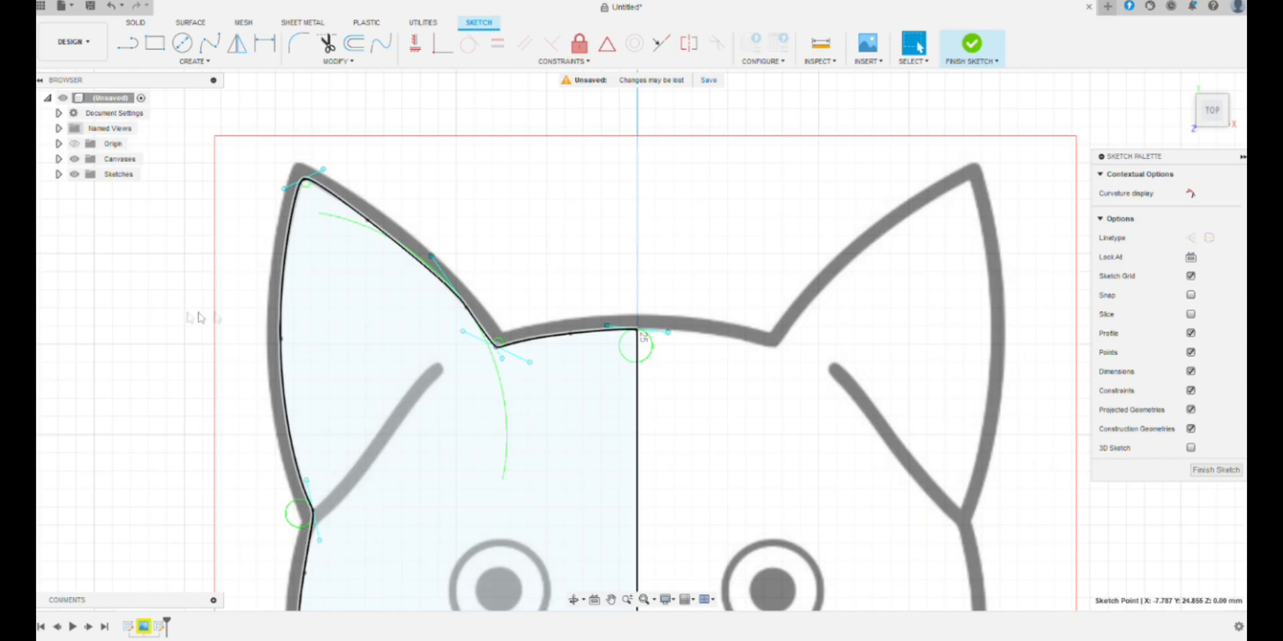
left_click(338, 233)
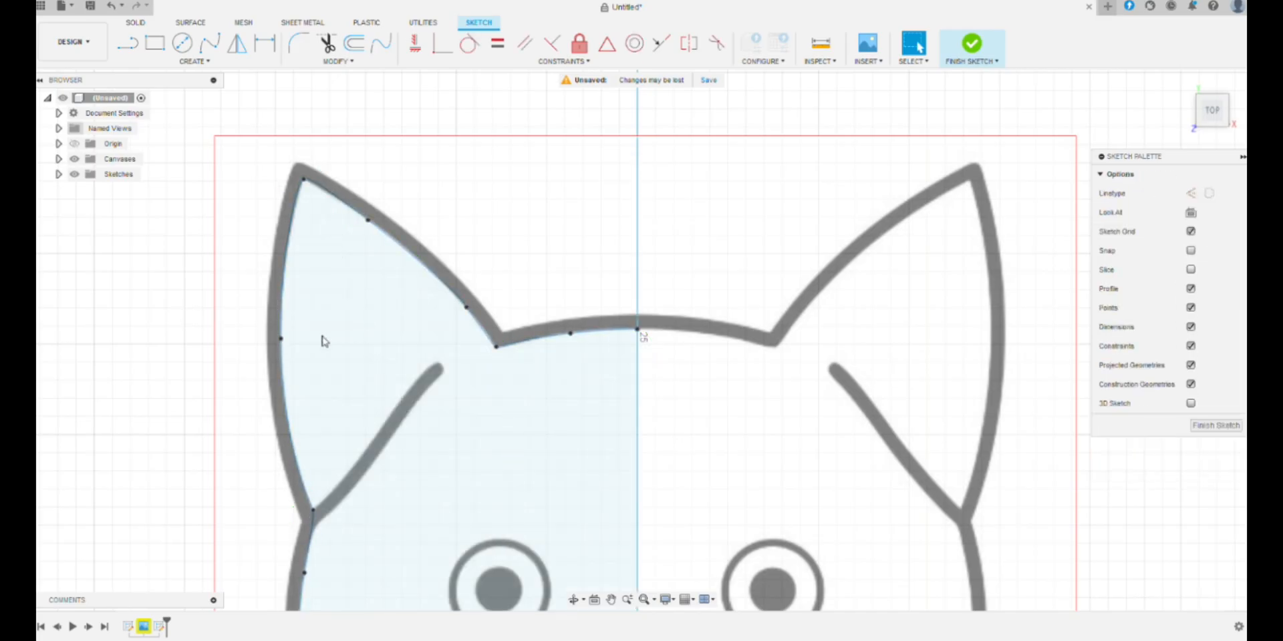
left_click(324, 340)
key("o")
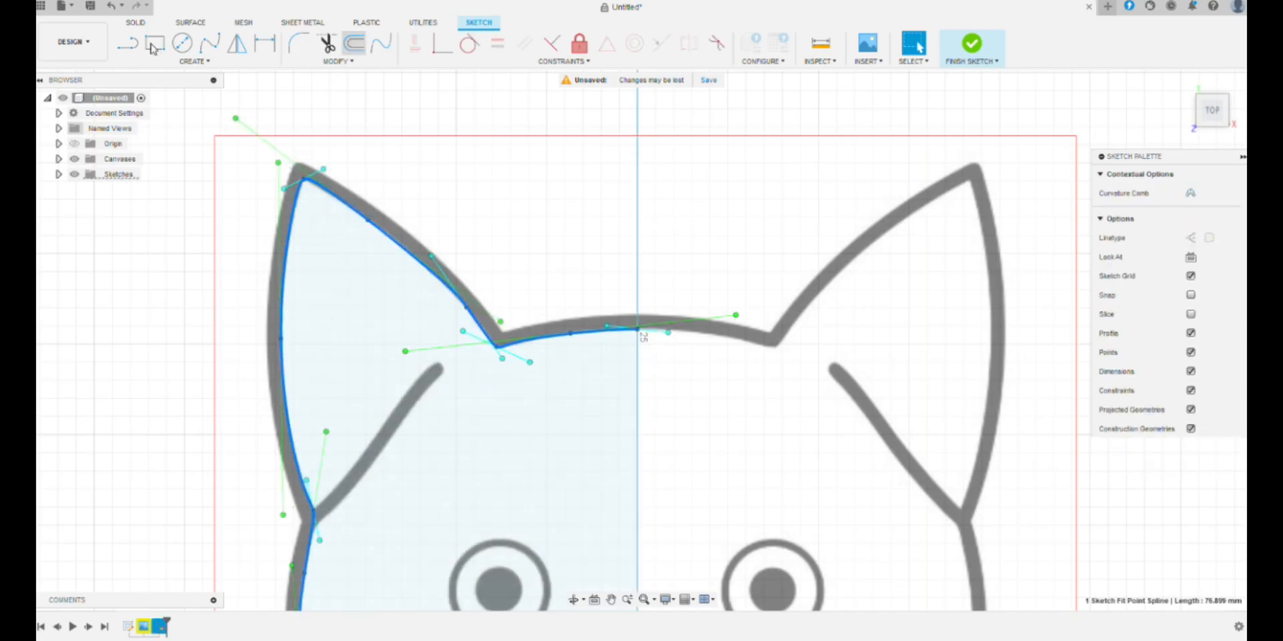
type("0.4")
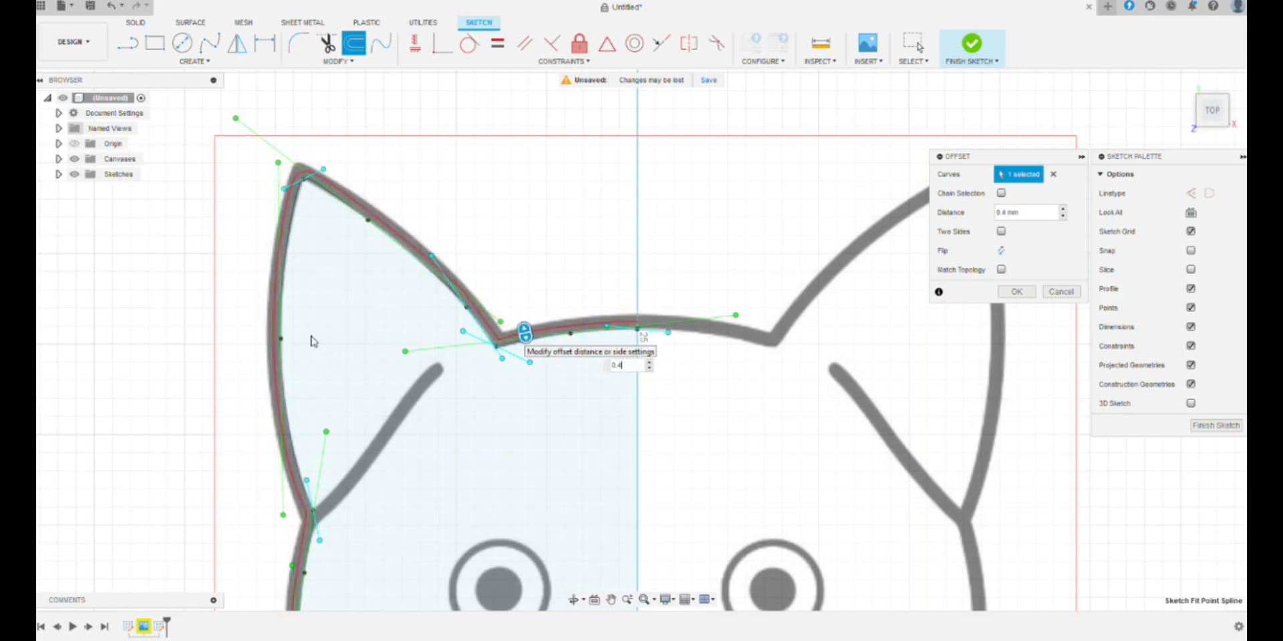
key("Return")
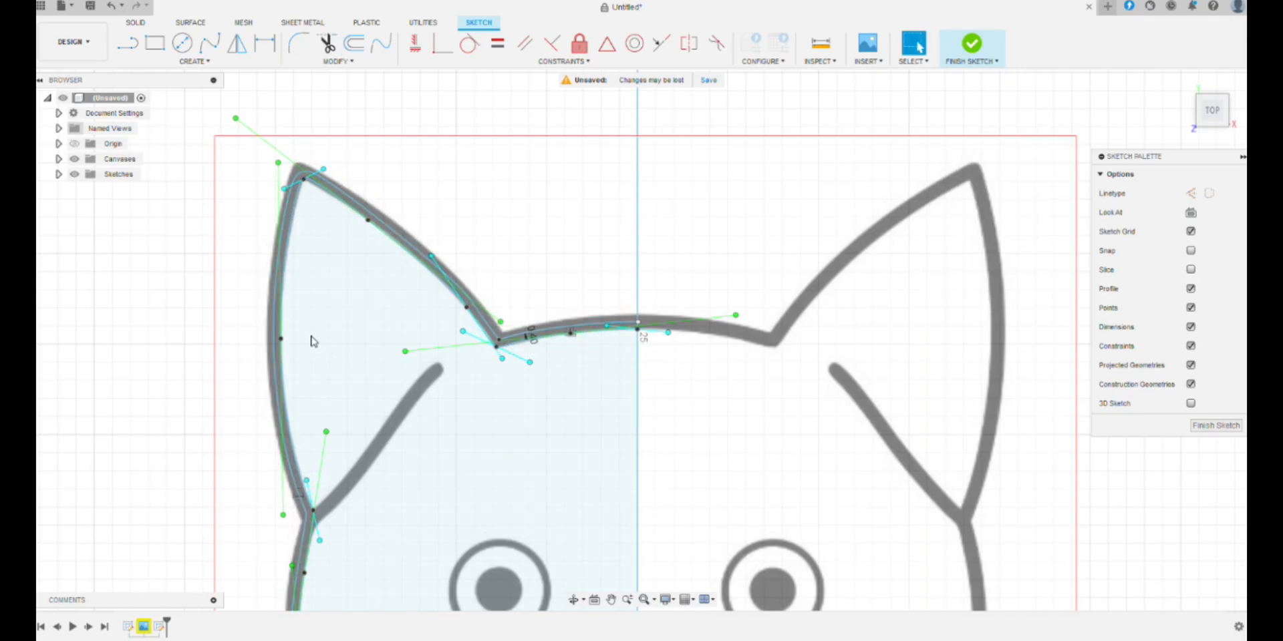
- Offset the original traced spline outward again by 0.9 mm
scroll(281, 306, "down", 3)
scroll(338, 324, "up", 5)
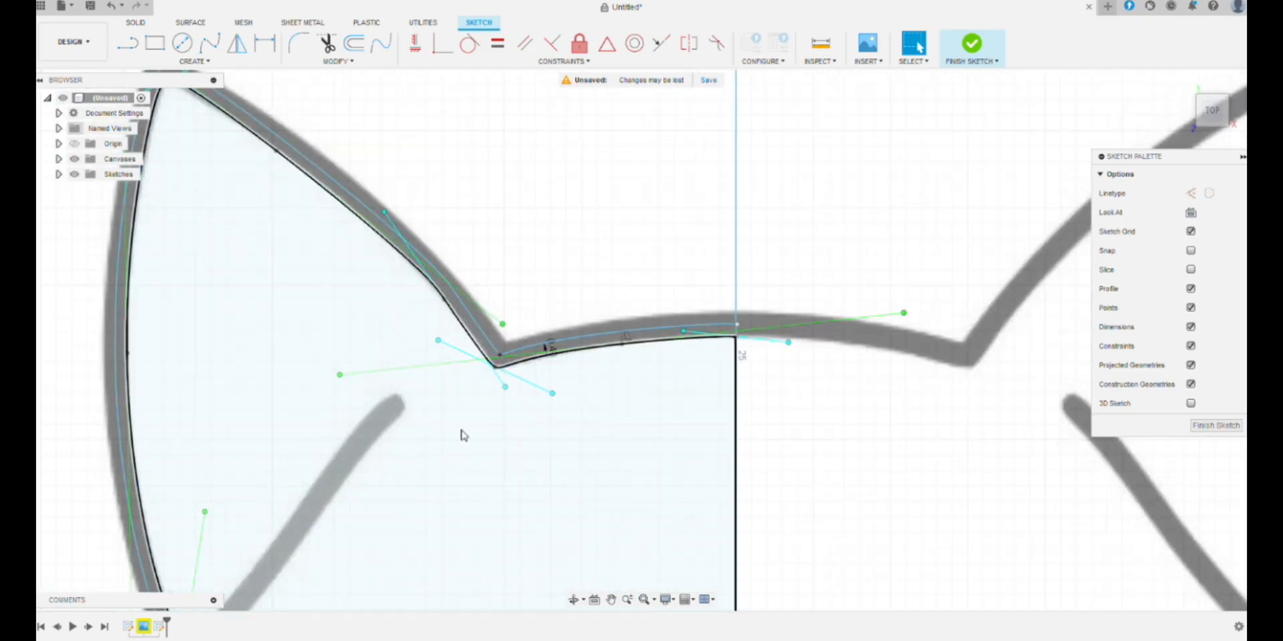
left_click(332, 365)
left_click_drag(333, 365, 340, 306)
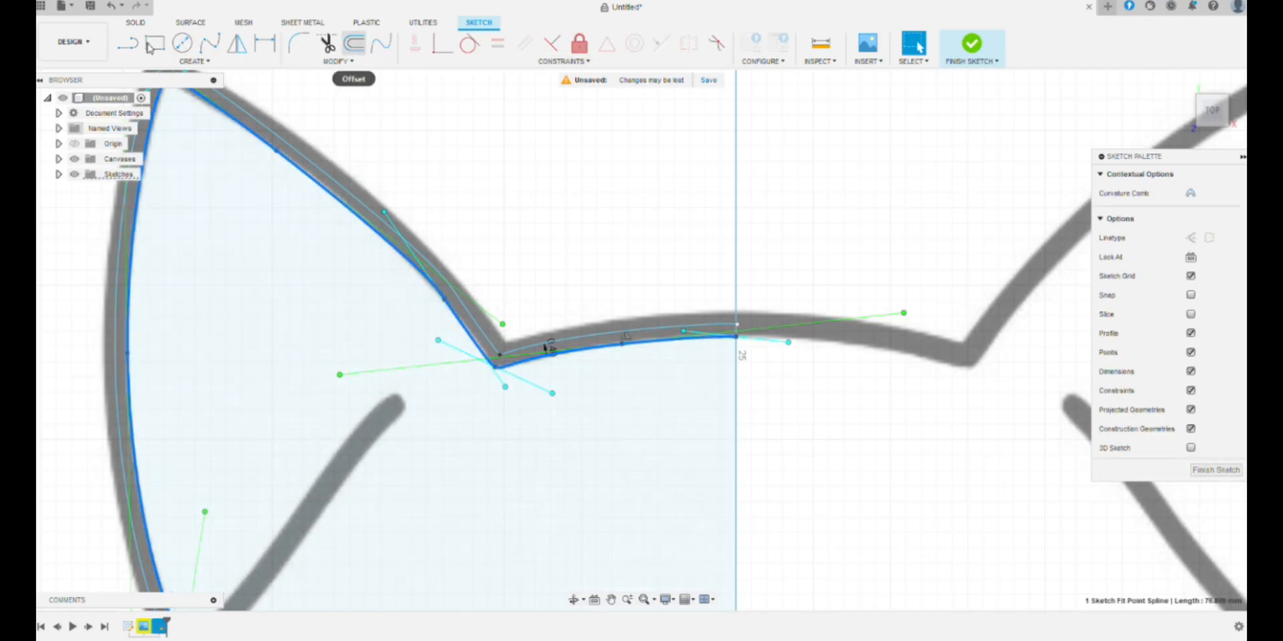
left_click(354, 43)
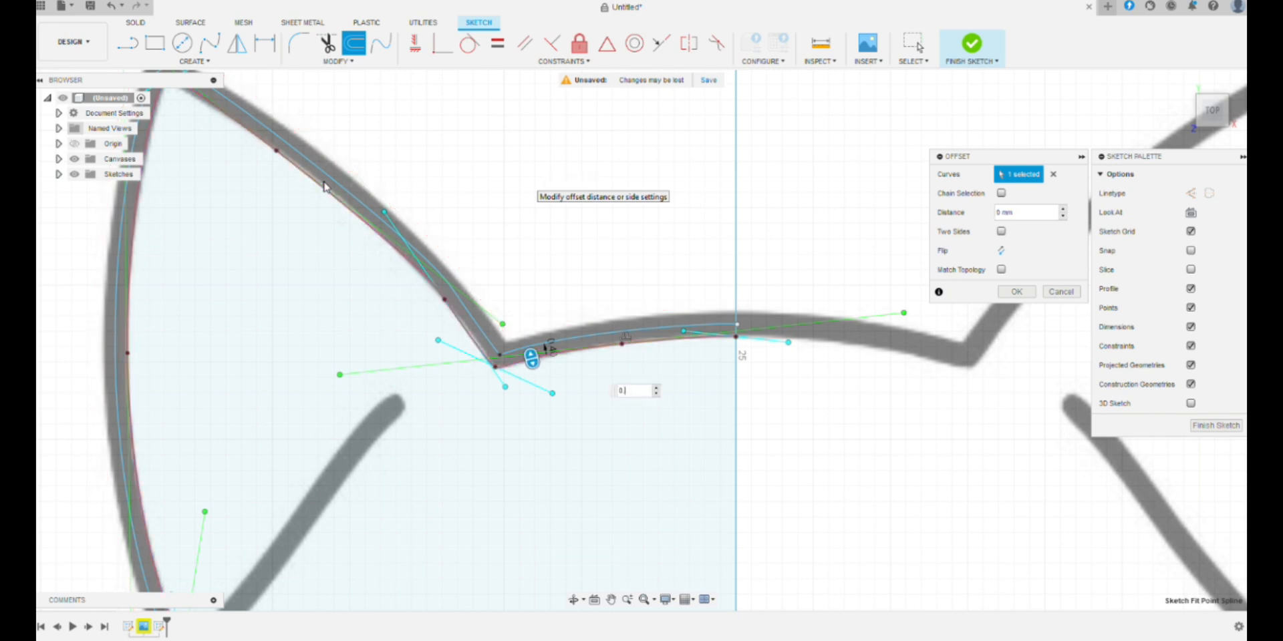
type("0.9")
key("Return")
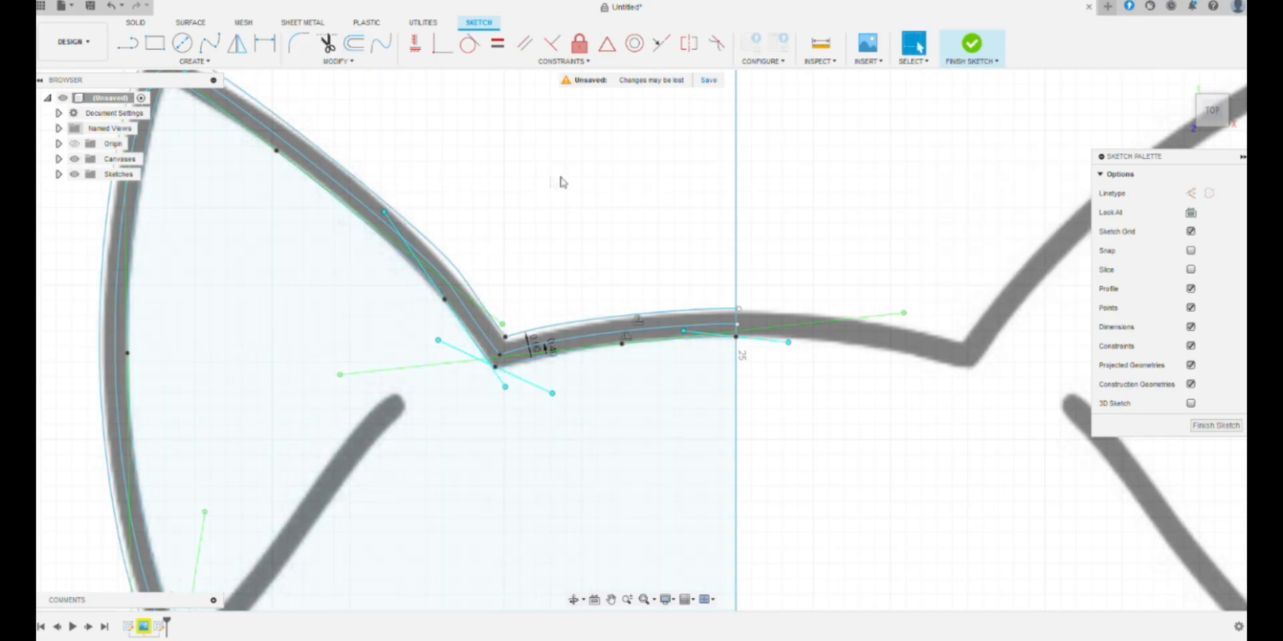
- Change the inner offset's distance dimension to 0.45 mm
scroll(561, 183, "down", 5)
scroll(467, 274, "up", 10)
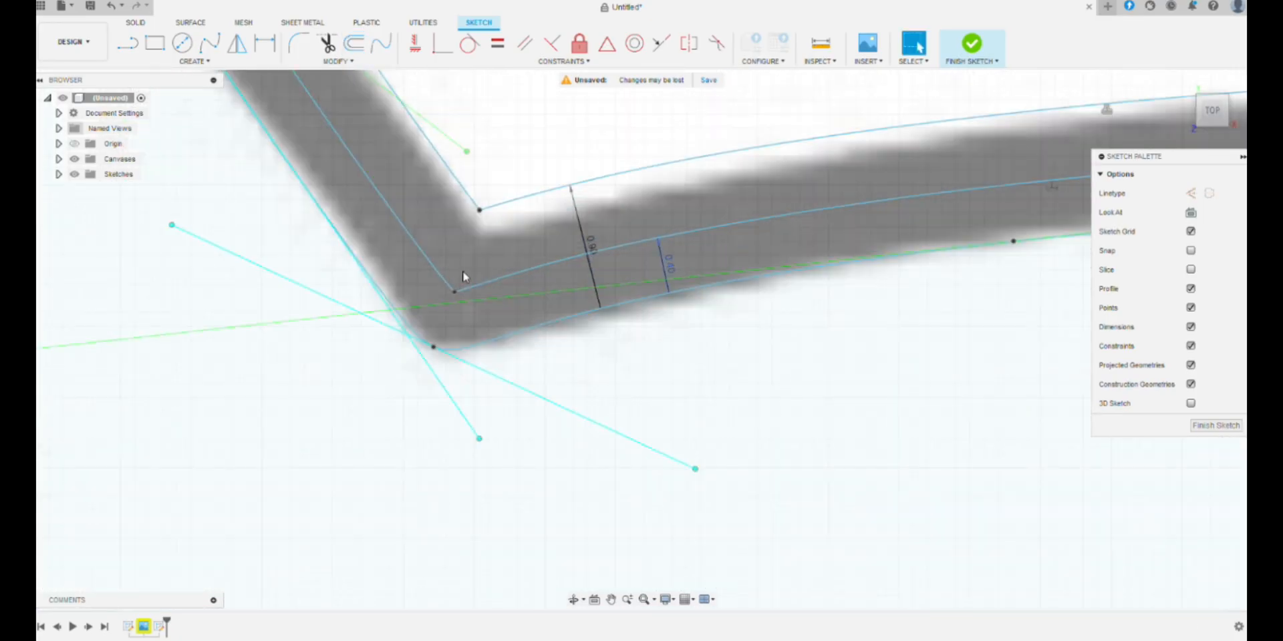
double_click(464, 274)
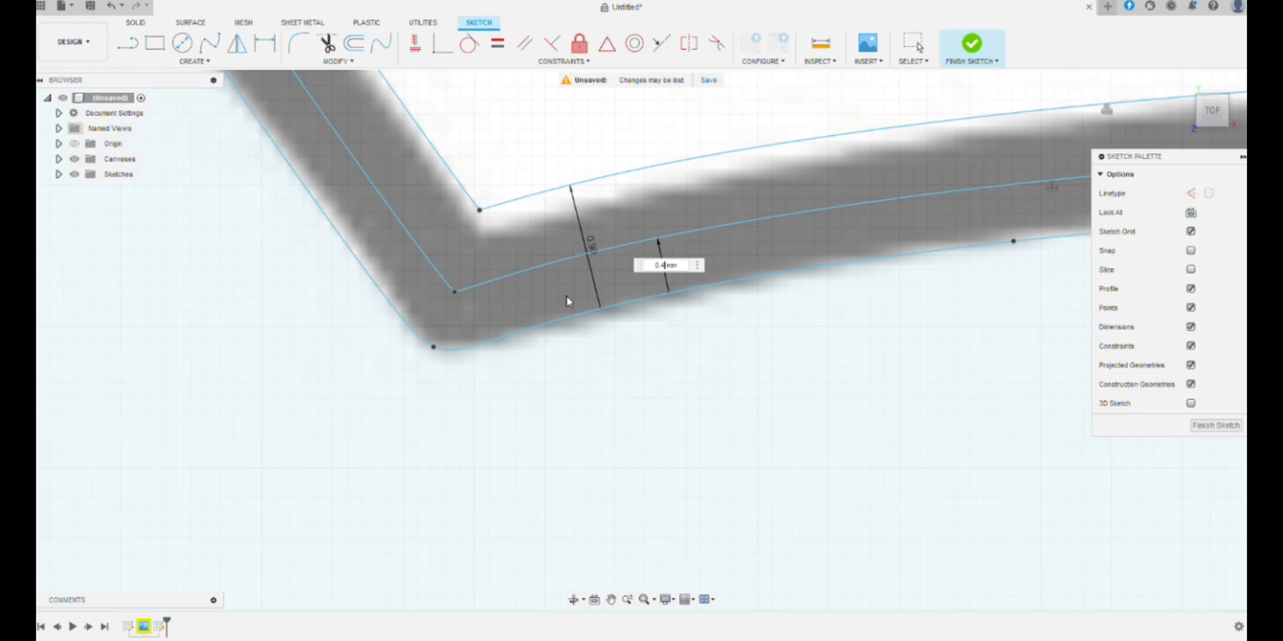
key("Return")
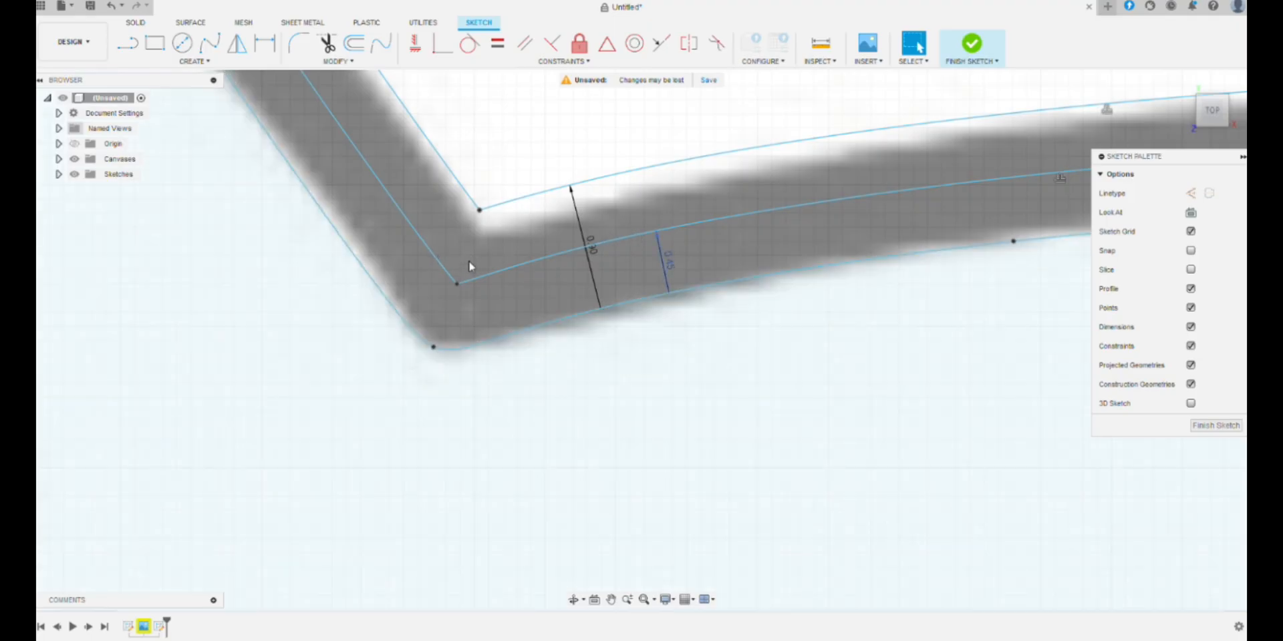
scroll(460, 268, "down", 3)
scroll(458, 262, "up", 6)
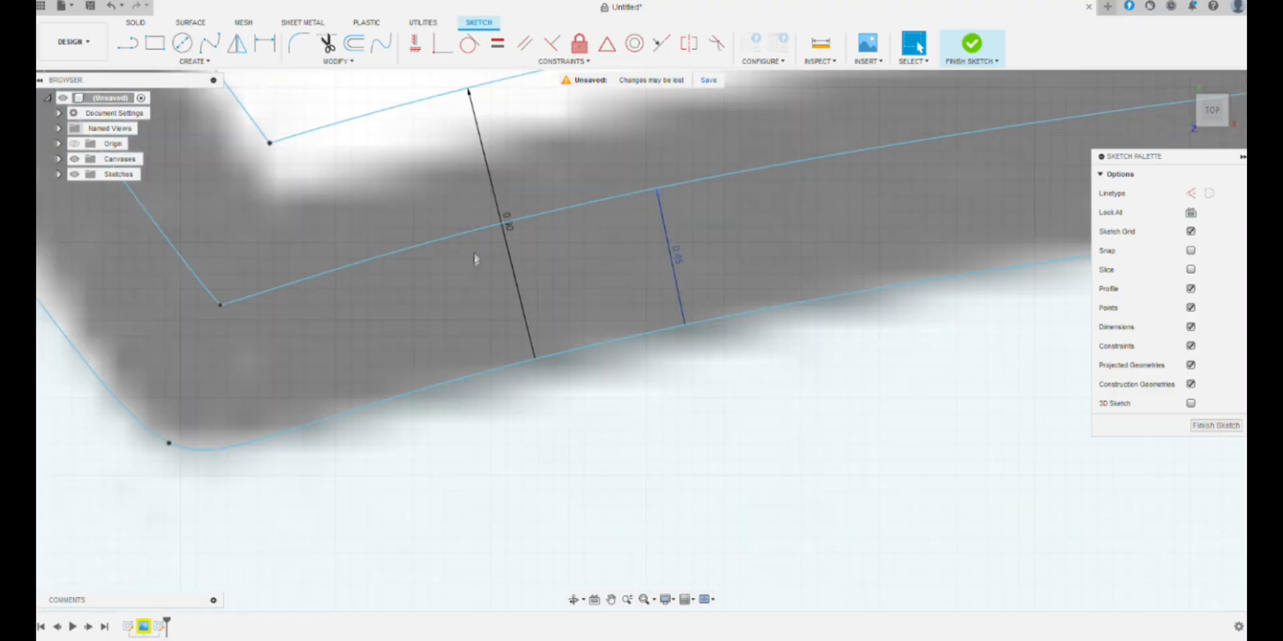
- Offset the original traced spline outward a third time by 3 mm
scroll(307, 229, "down", 5)
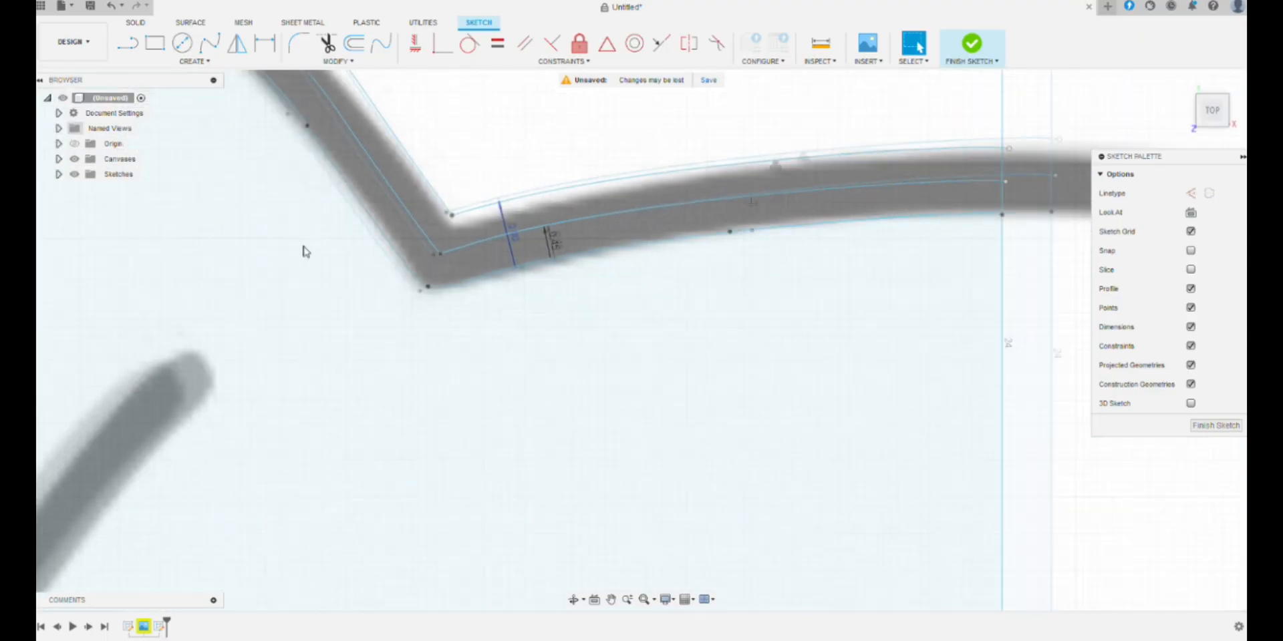
left_click(388, 256)
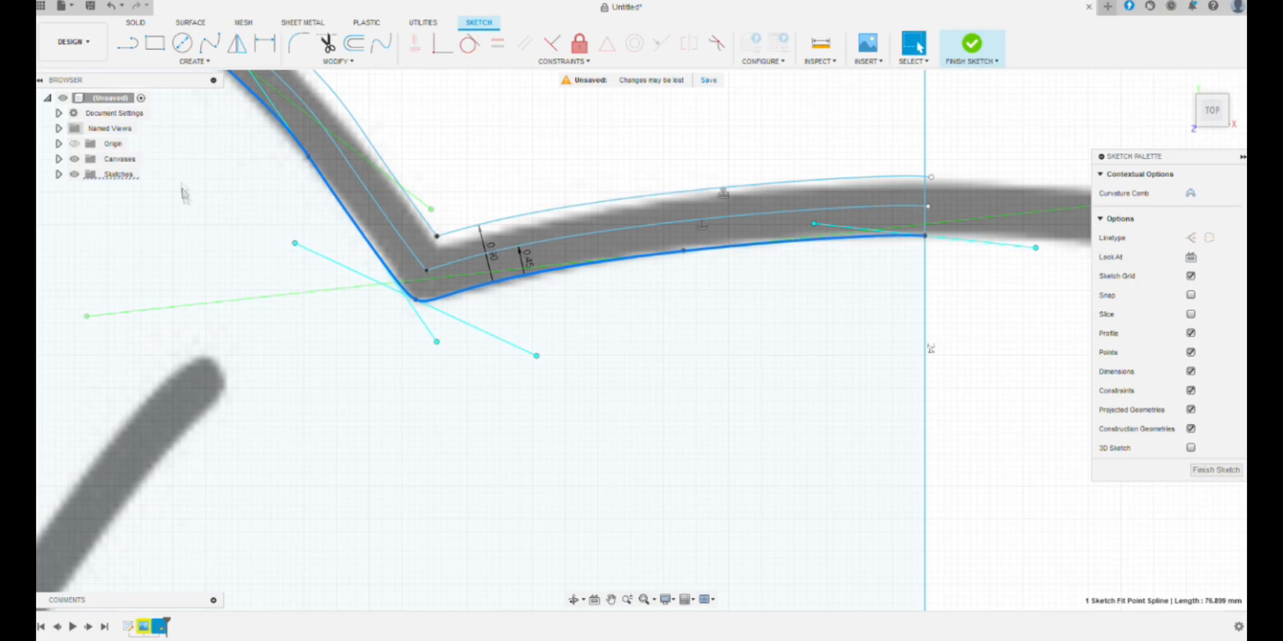
left_click(354, 43)
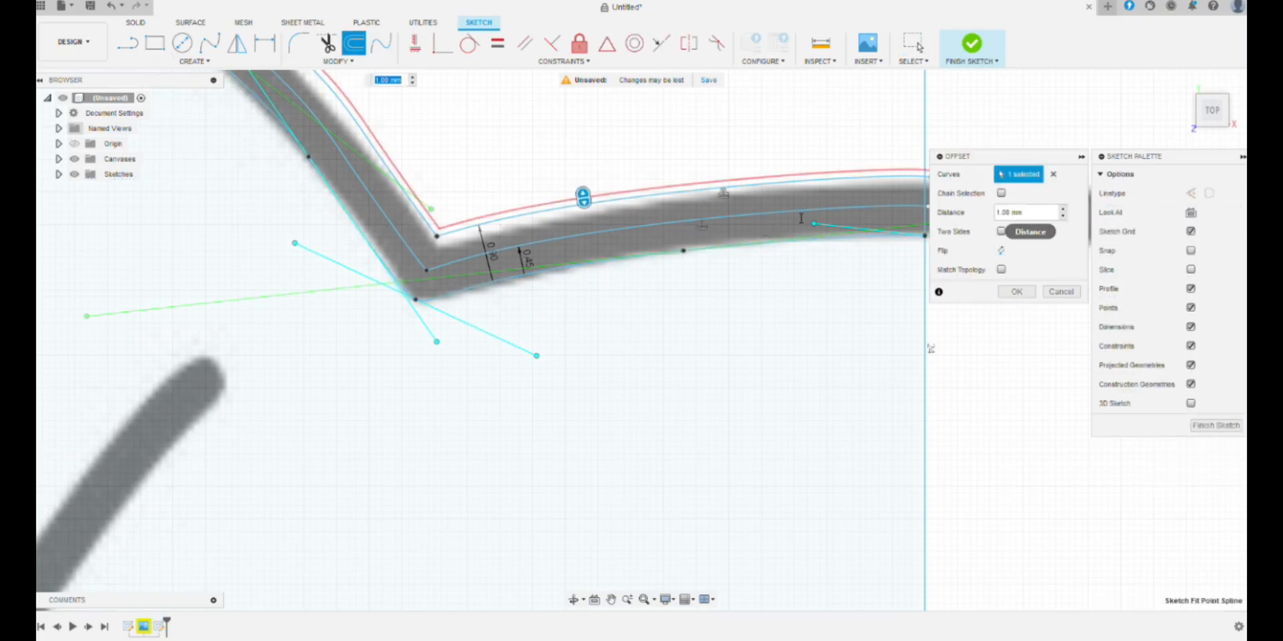
left_click_drag(1010, 213, 739, 219)
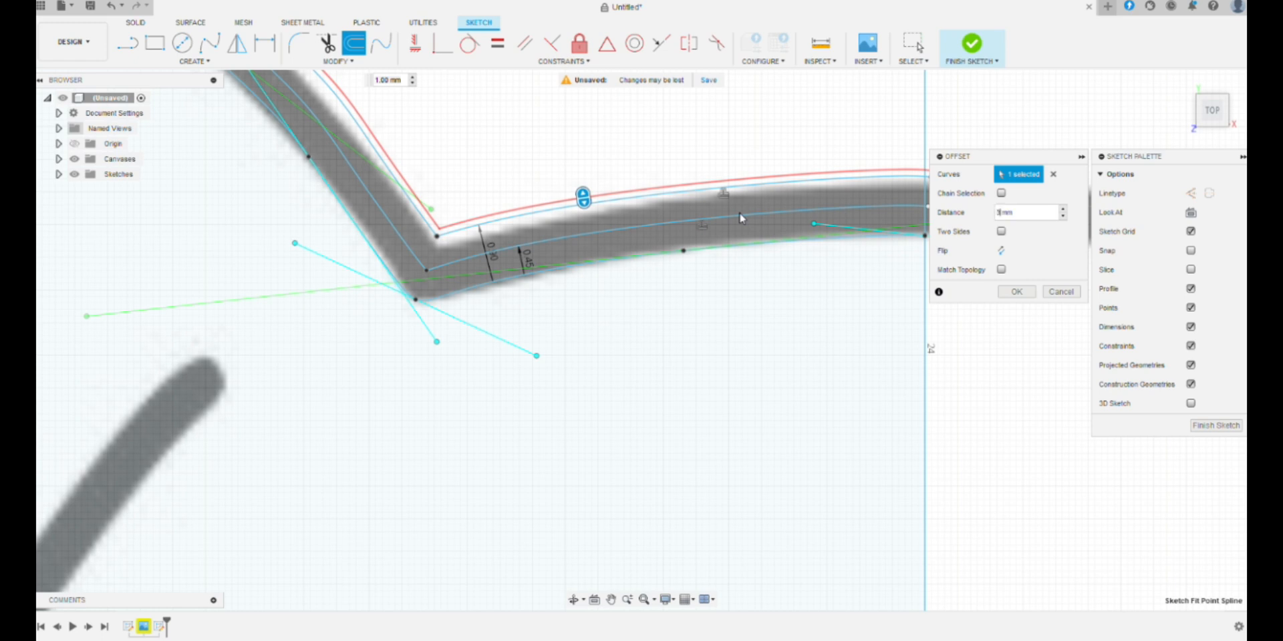
key("Return")
scroll(928, 227, "down", 2)
scroll(711, 181, "down", 2)
scroll(726, 139, "up", 6)
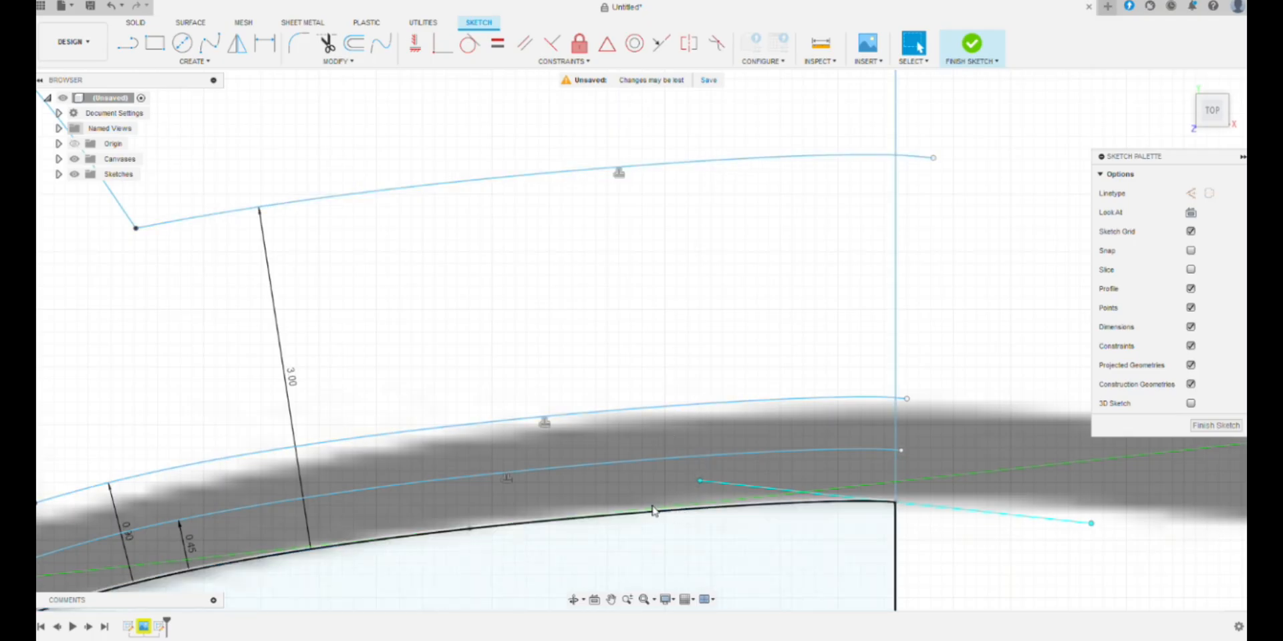
- Trim the ends of the three offset curves that overshoot the centre line at the top of the head
key("t")
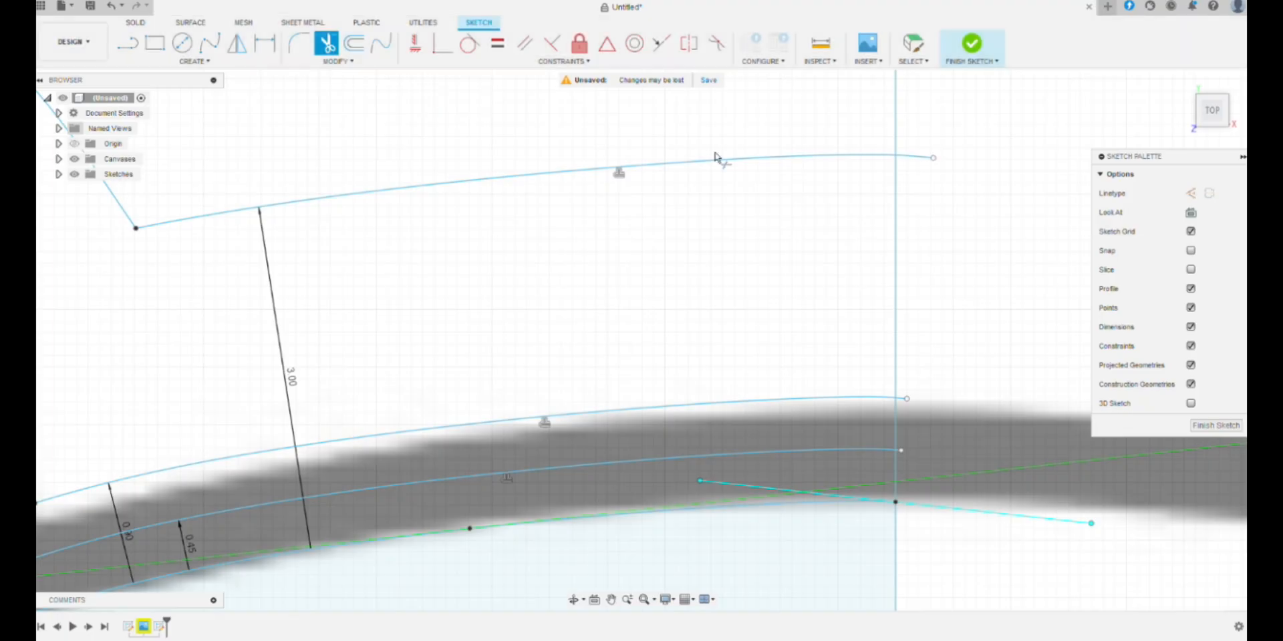
left_click(717, 158)
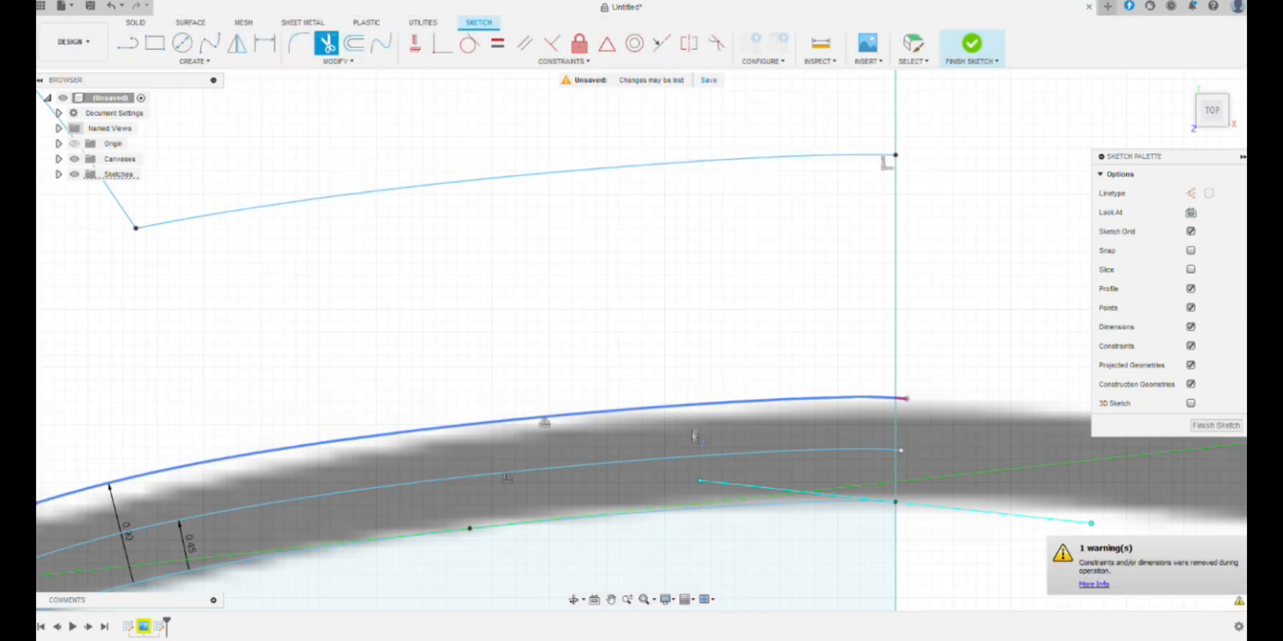
left_click(693, 432)
scroll(694, 460, "up", 8)
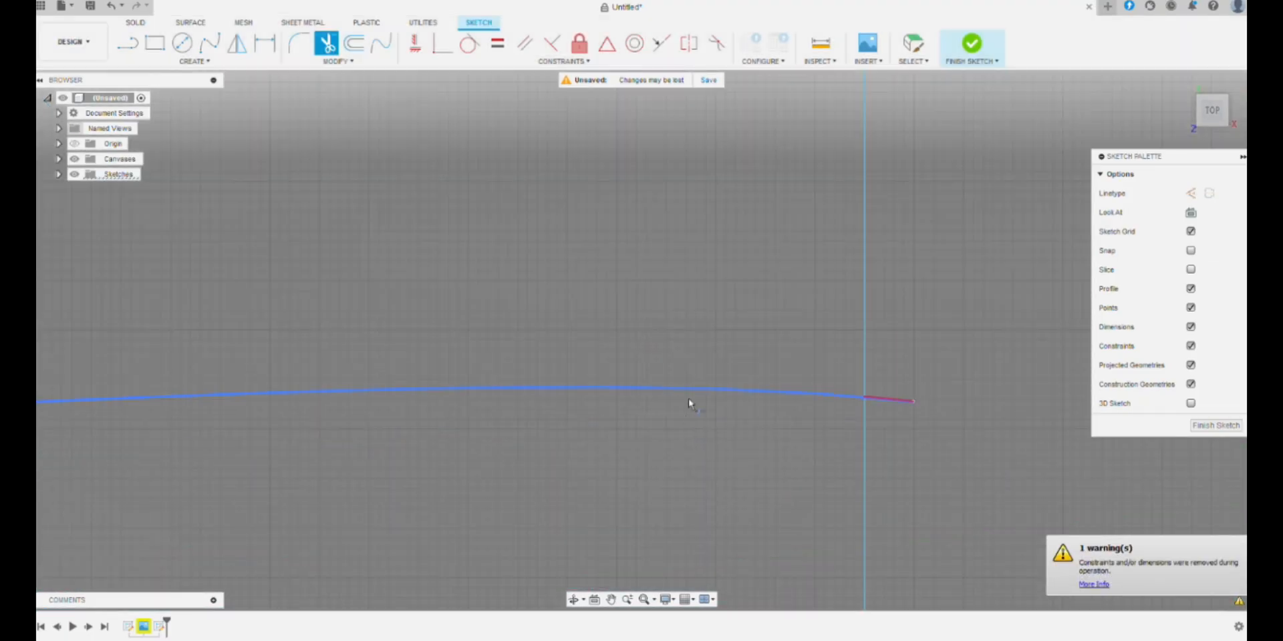
left_click(689, 398)
scroll(684, 429, "down", 2)
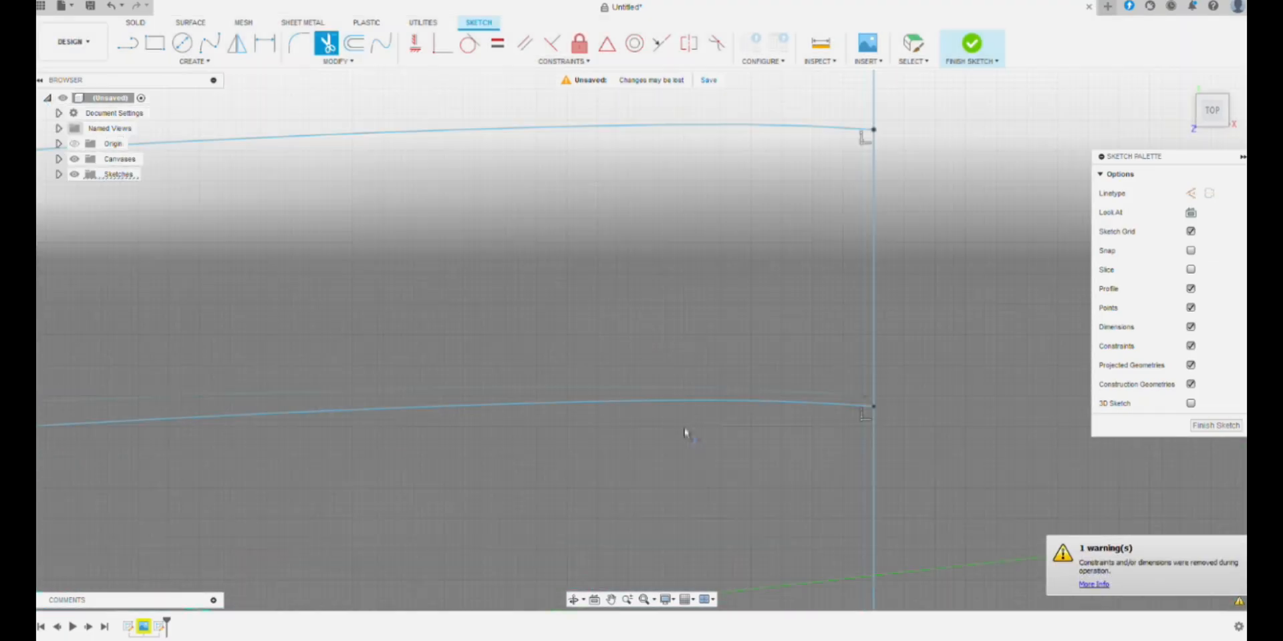
- Bridge the gaps between the two inner offset curves and the centre line at the chin with short lines
scroll(687, 434, "down", 15)
middle_click_drag(505, 515, 467, 119)
middle_click_drag(495, 350, 467, 74)
middle_click_drag(458, 530, 441, 367)
scroll(447, 358, "up", 5)
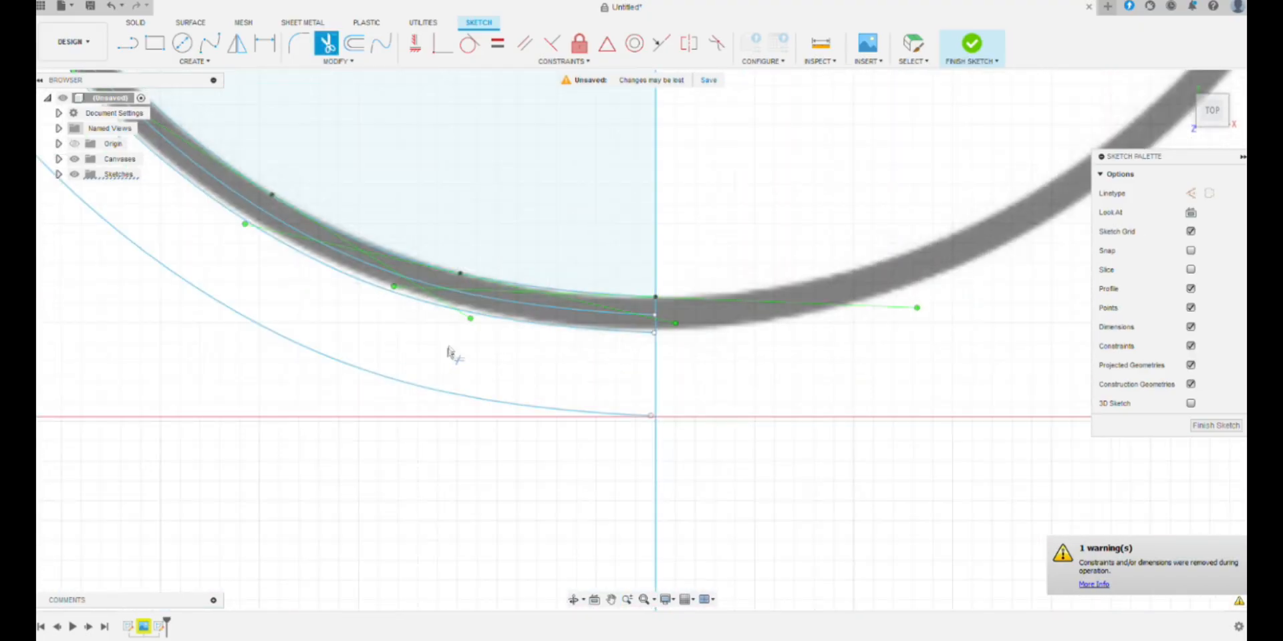
scroll(479, 281, "up", 6)
scroll(411, 307, "up", 4)
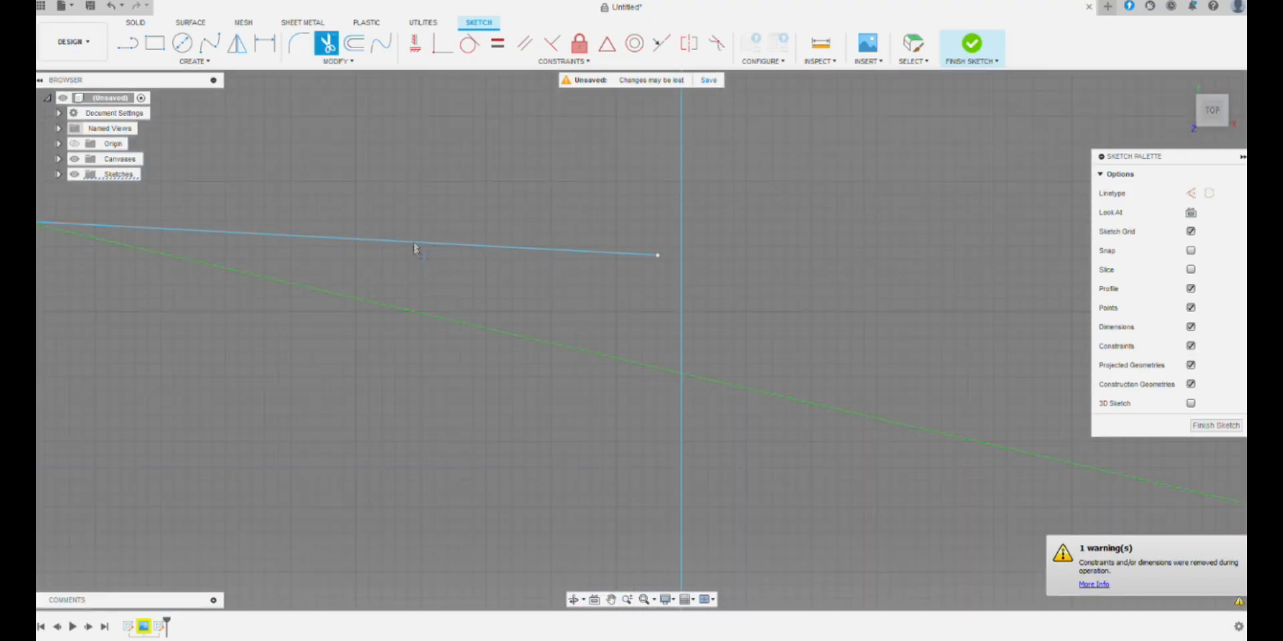
scroll(428, 267, "down", 3)
scroll(441, 292, "up", 4)
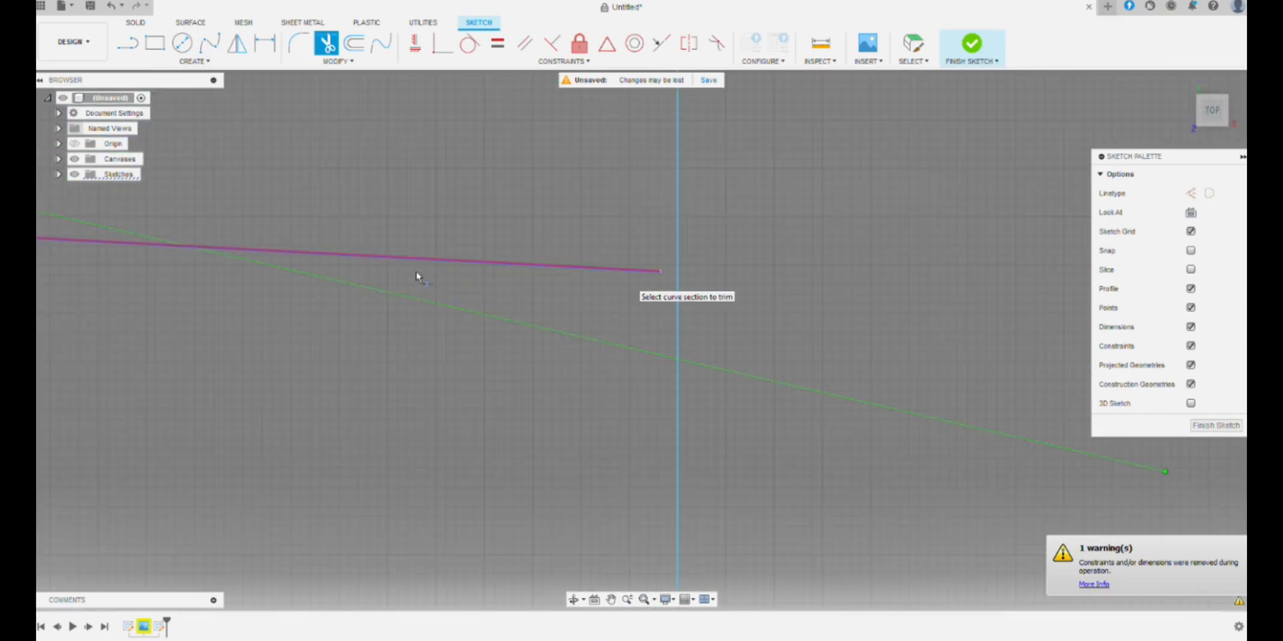
key("l")
scroll(401, 447, "up", 3)
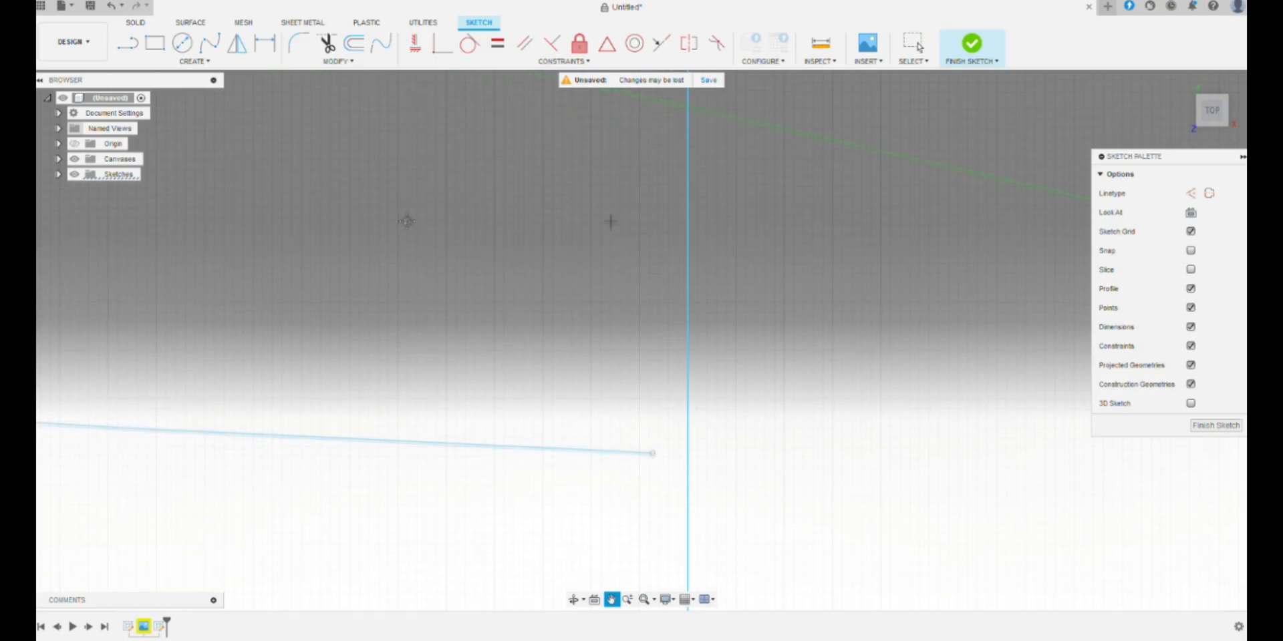
left_click(652, 452)
key("Escape")
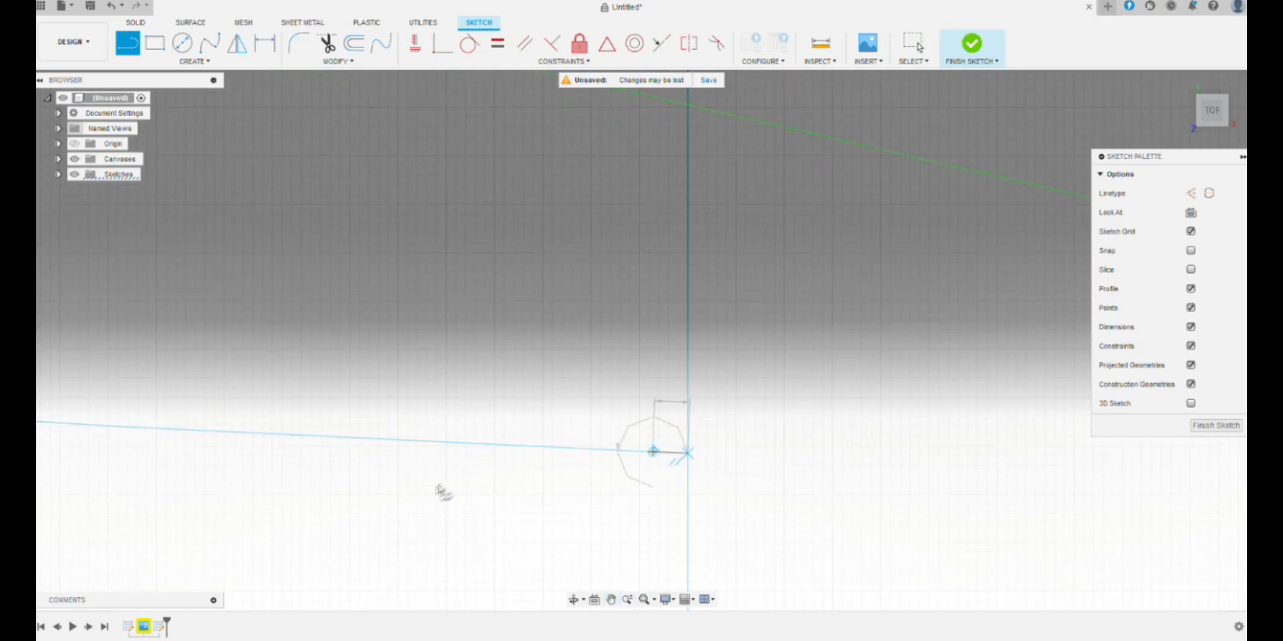
- Draw a short line from the end of the outermost offset curve to the centre line at the chin
scroll(415, 263, "down", 3)
scroll(412, 372, "up", 5)
scroll(444, 436, "down", 5)
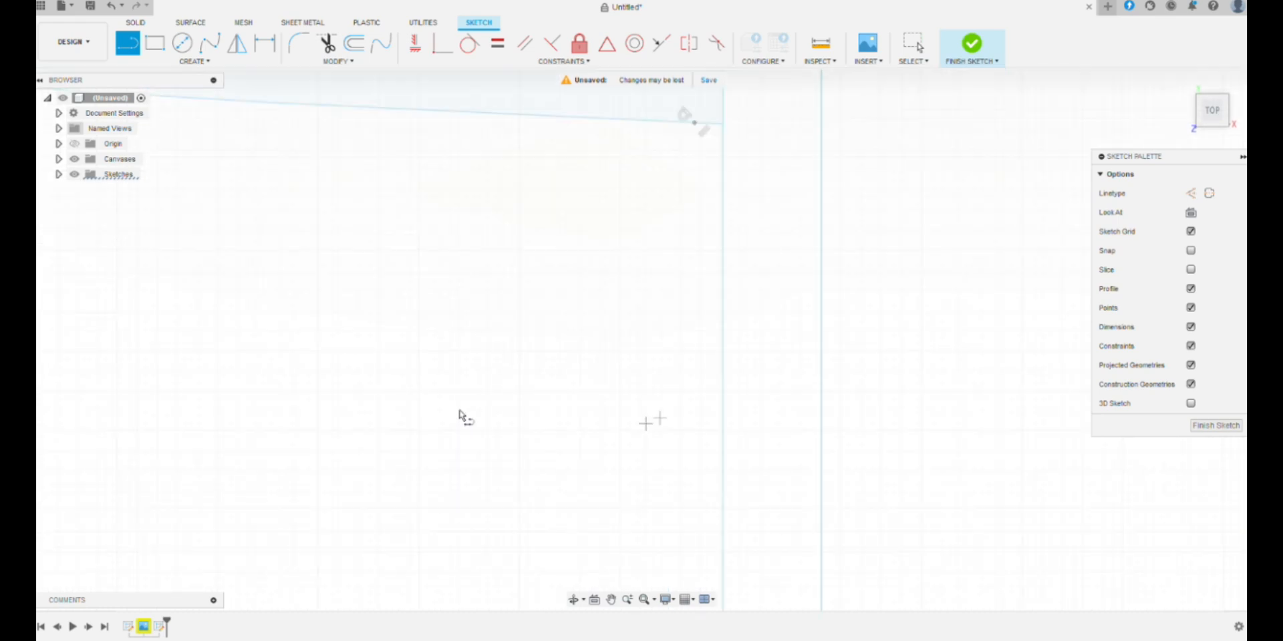
scroll(448, 387, "up", 3)
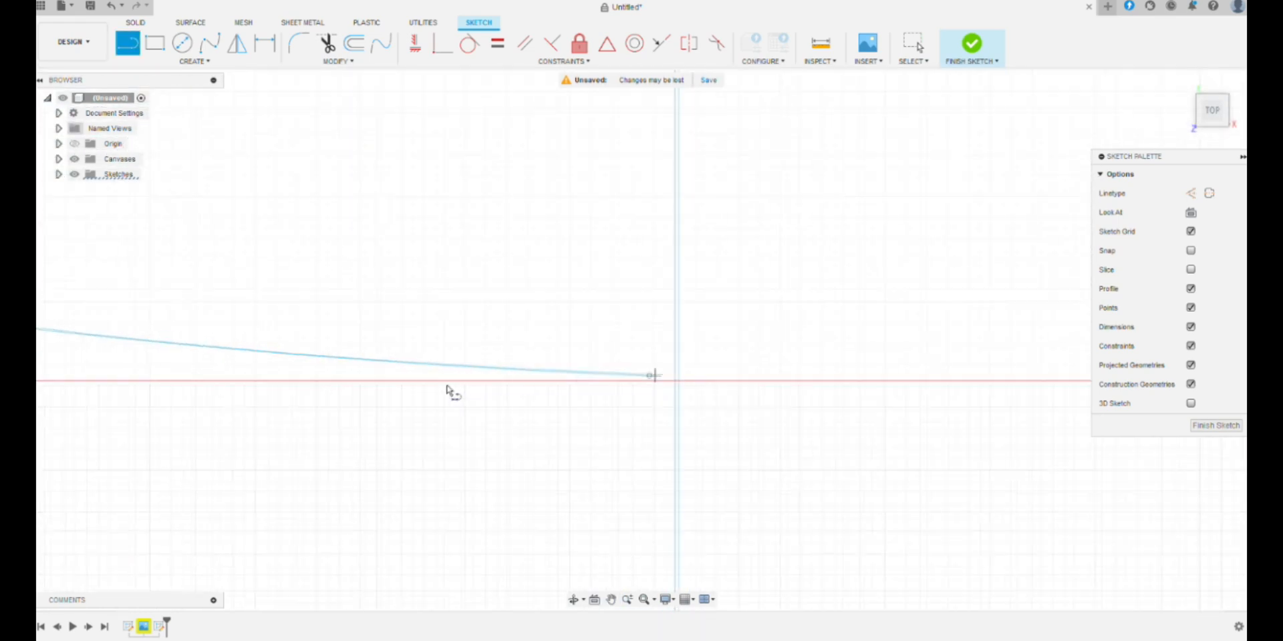
left_click(649, 373)
left_click(684, 374)
key("Escape")
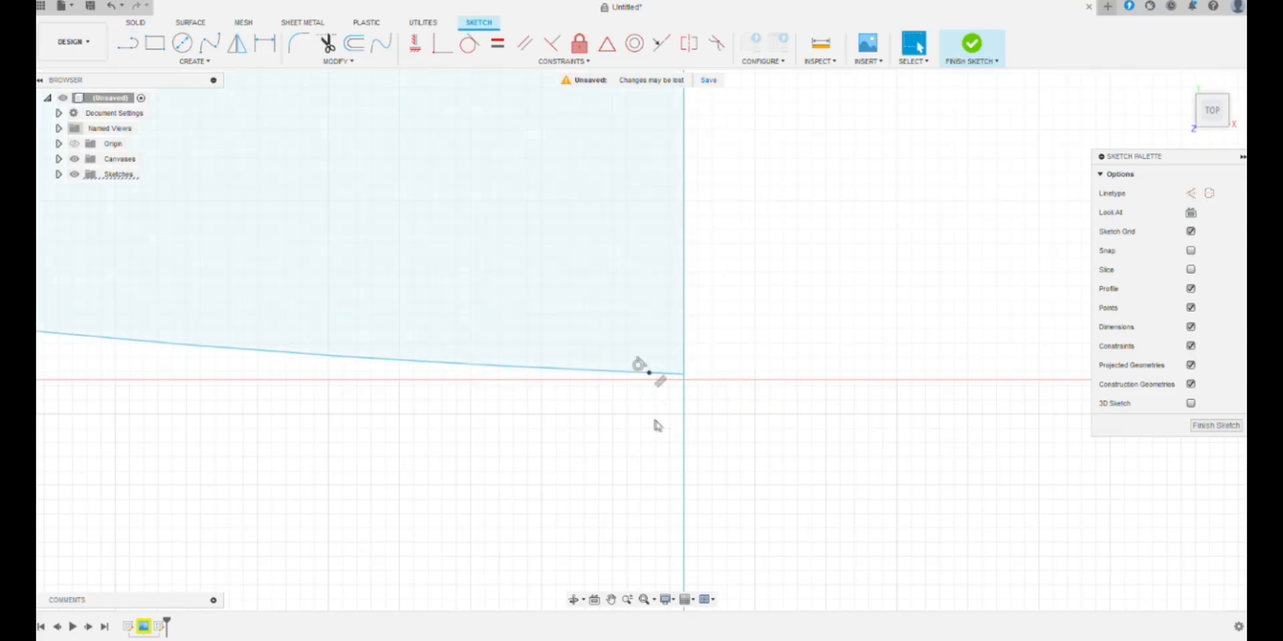
- Examine the closed wall profiles around the ear, the top of the head and the cheek
scroll(655, 424, "down", 5)
scroll(473, 226, "down", 2)
scroll(467, 230, "up", 6)
scroll(468, 241, "up", 2)
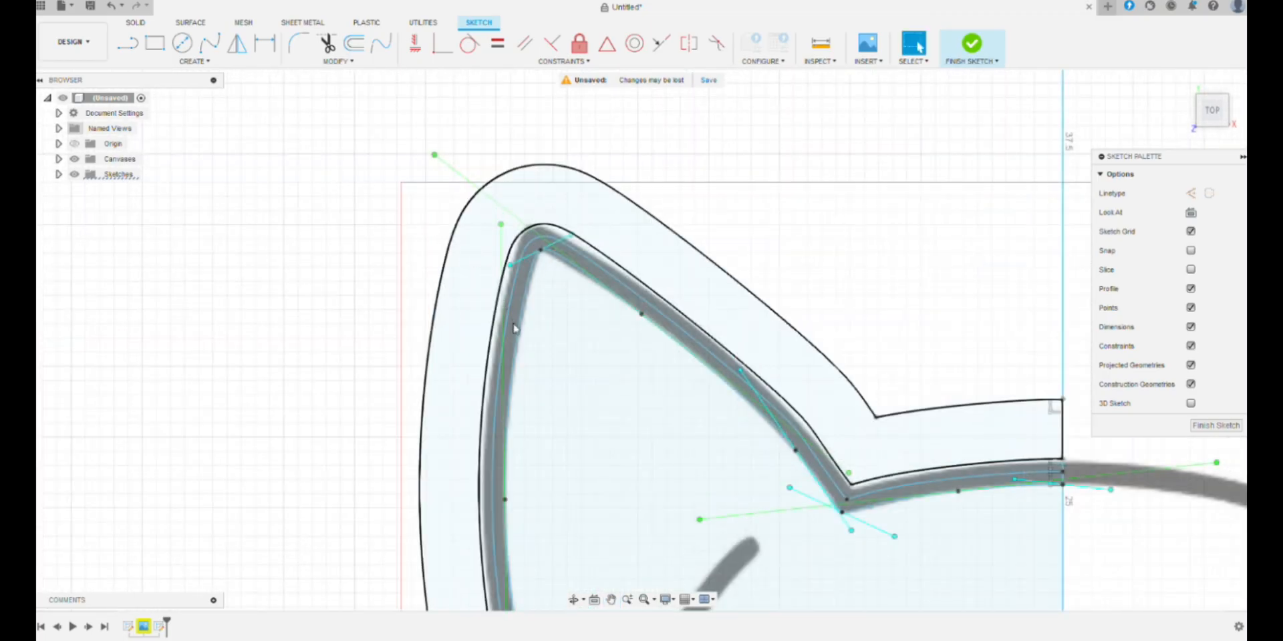
scroll(480, 328, "up", 5)
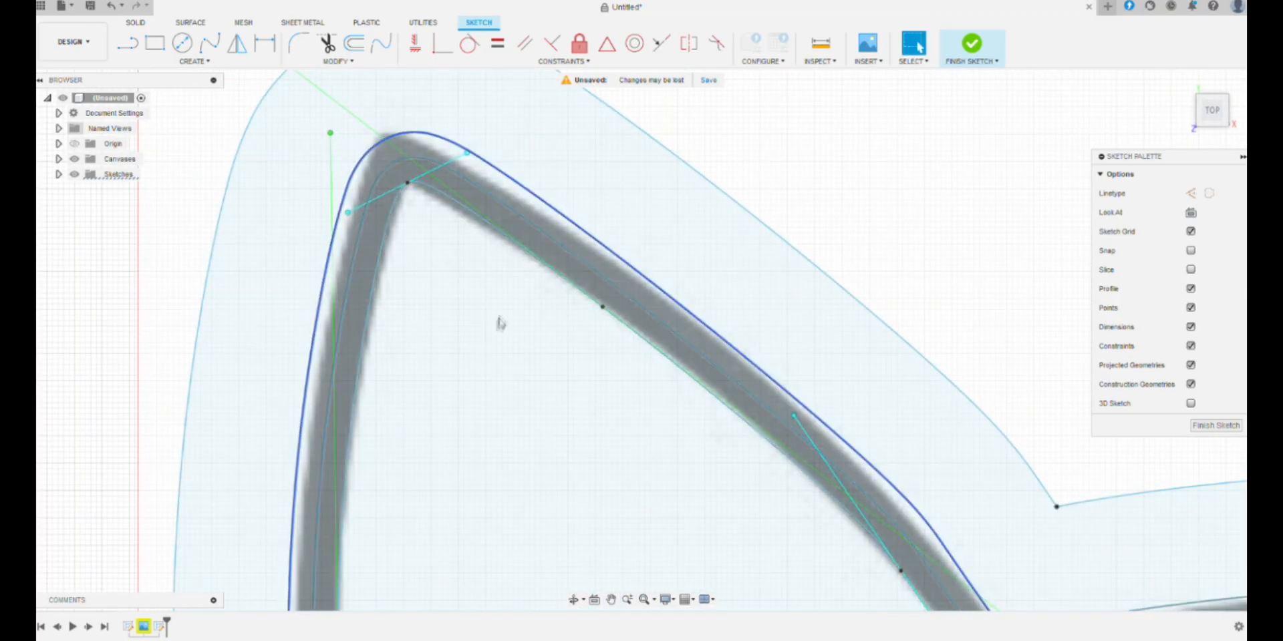
scroll(510, 538, "down", 6)
middle_click_drag(509, 540, 507, 541)
scroll(507, 541, "down", 6)
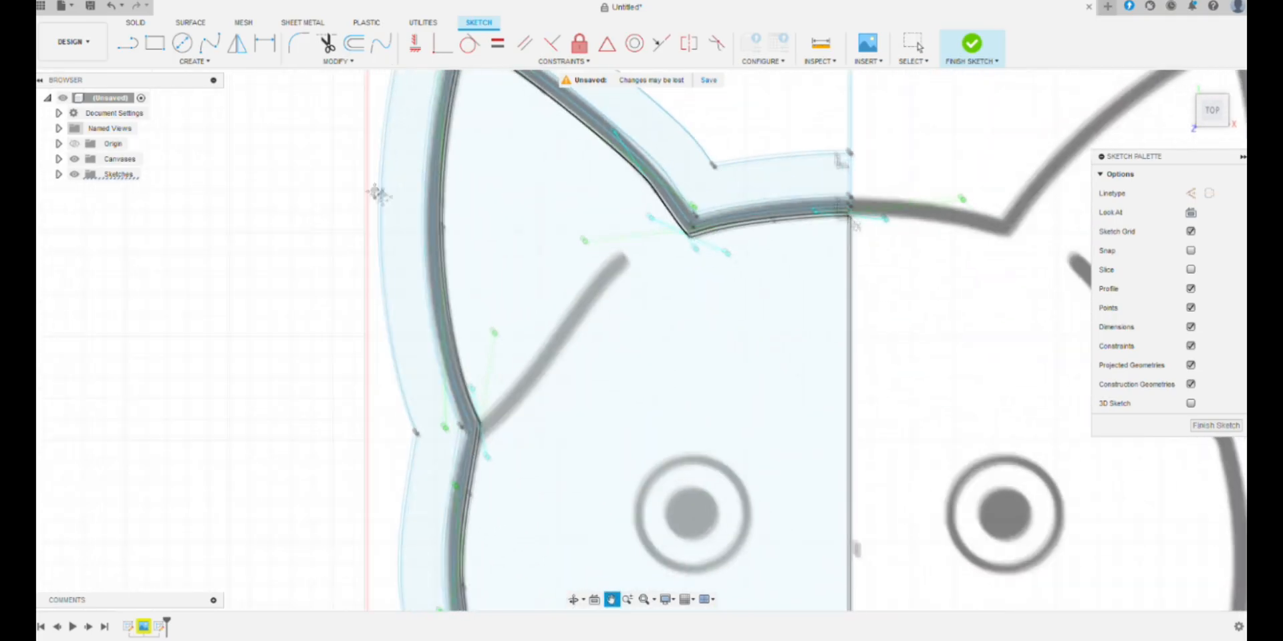
middle_click_drag(435, 467, 425, 257)
scroll(482, 350, "up", 3)
scroll(410, 386, "down", 3)
- Trace the lower edge of the inner ear line with a fit point spline, from the cheek corner around its rounded tip
scroll(358, 367, "up", 2)
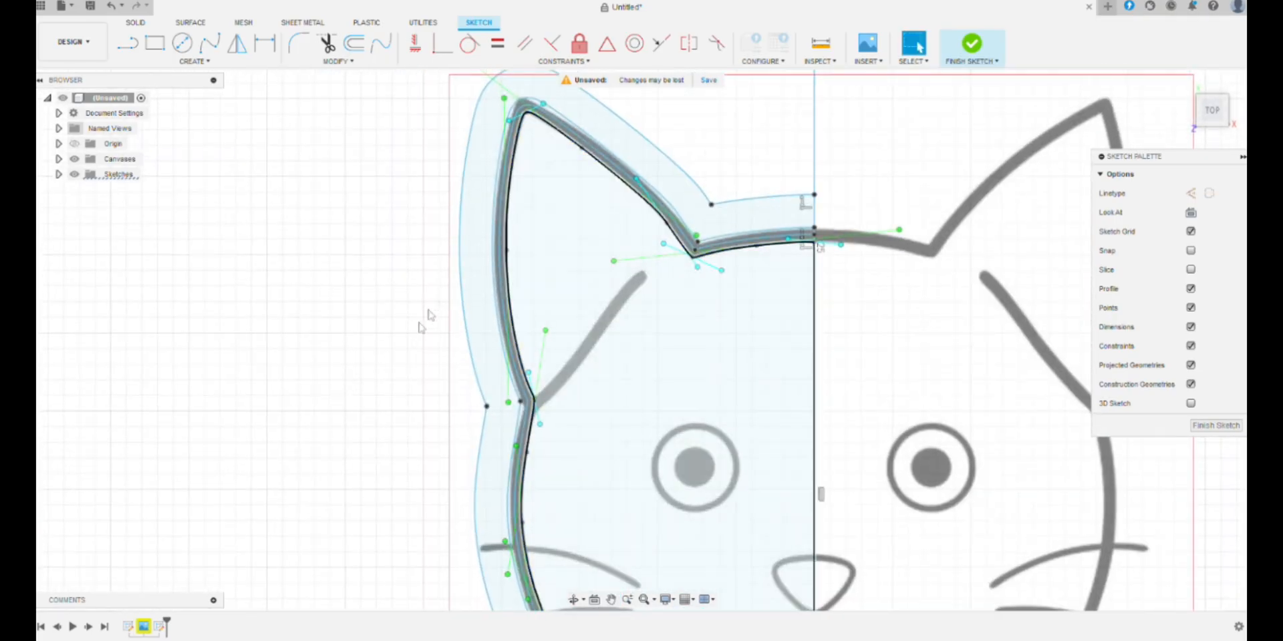
scroll(338, 400, "up", 6)
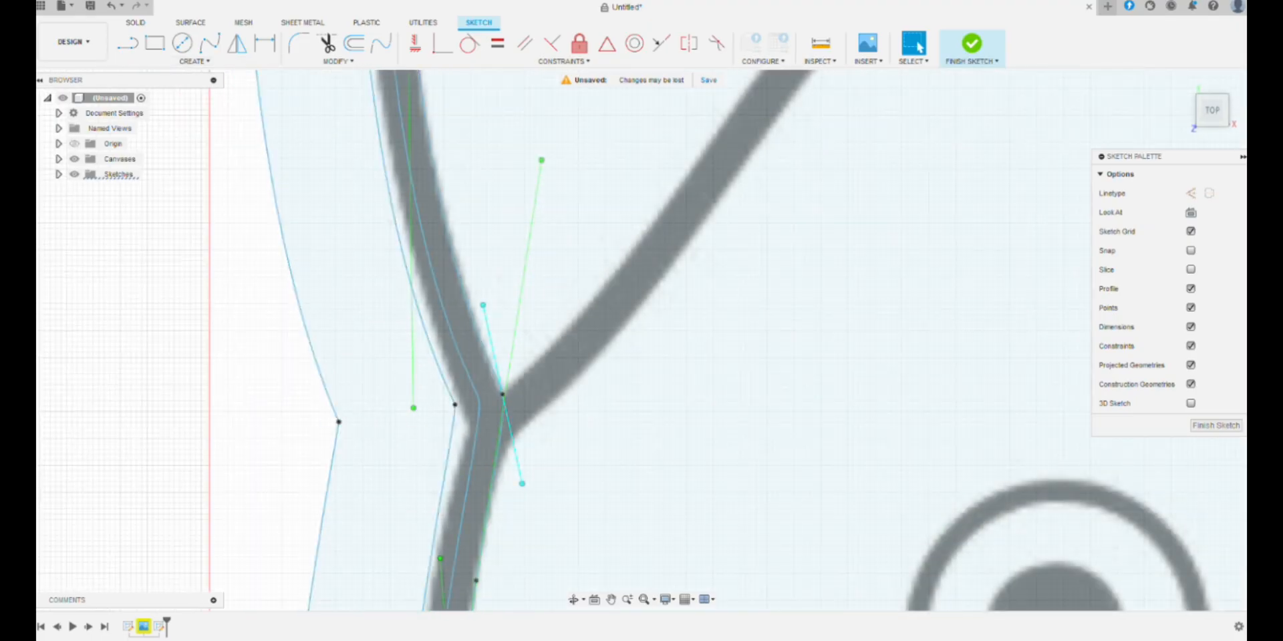
left_click(210, 43)
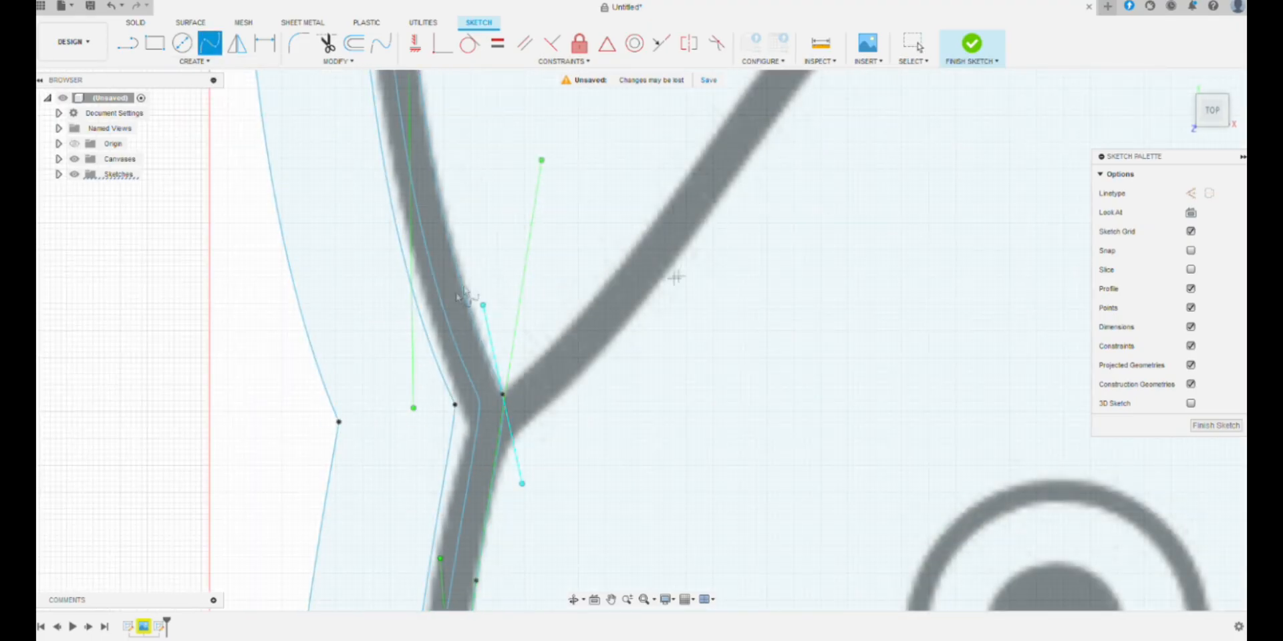
scroll(157, 475, "up", 2)
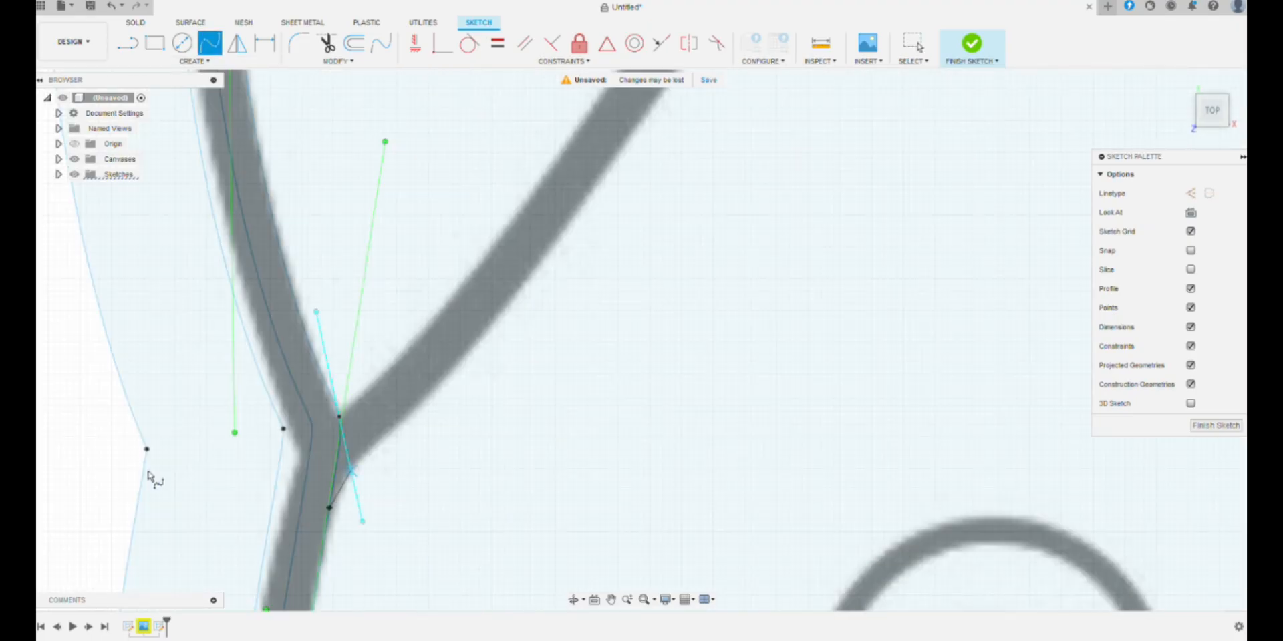
left_click(439, 390)
left_click(579, 209)
middle_click_drag(594, 194, 455, 386)
left_click(531, 269)
left_click(579, 204)
left_click(626, 155)
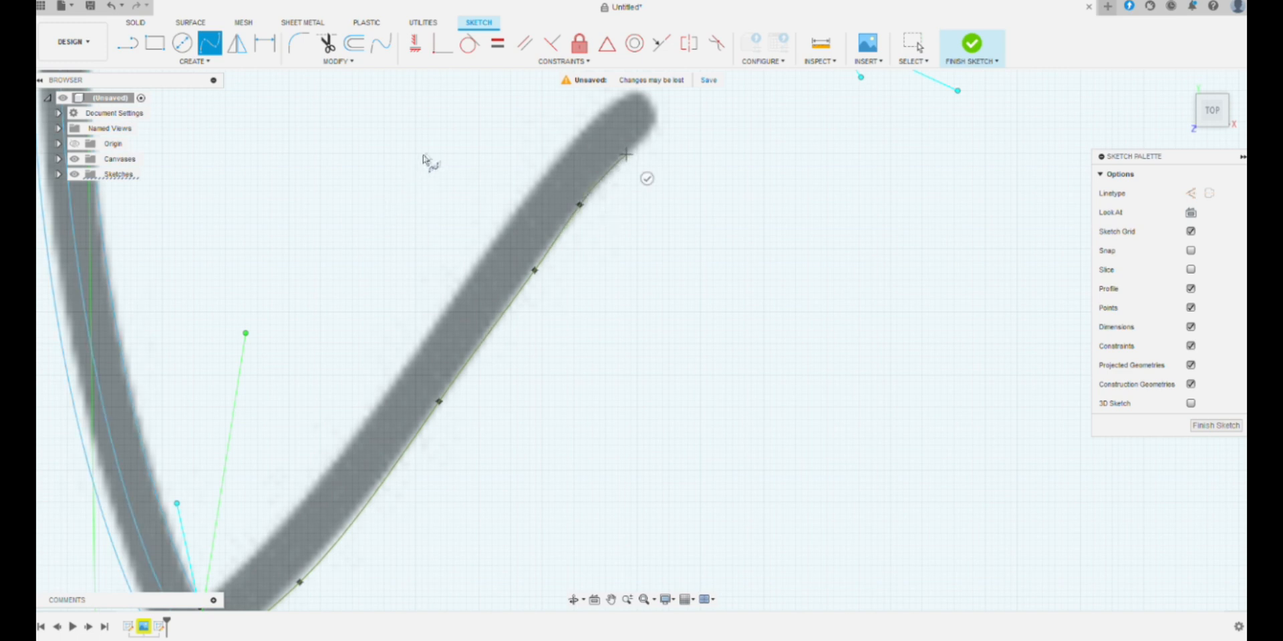
left_click(659, 120)
- Continue the spline along the upper edge of the inner ear line back to the corner point of the traced outline
left_click(579, 140)
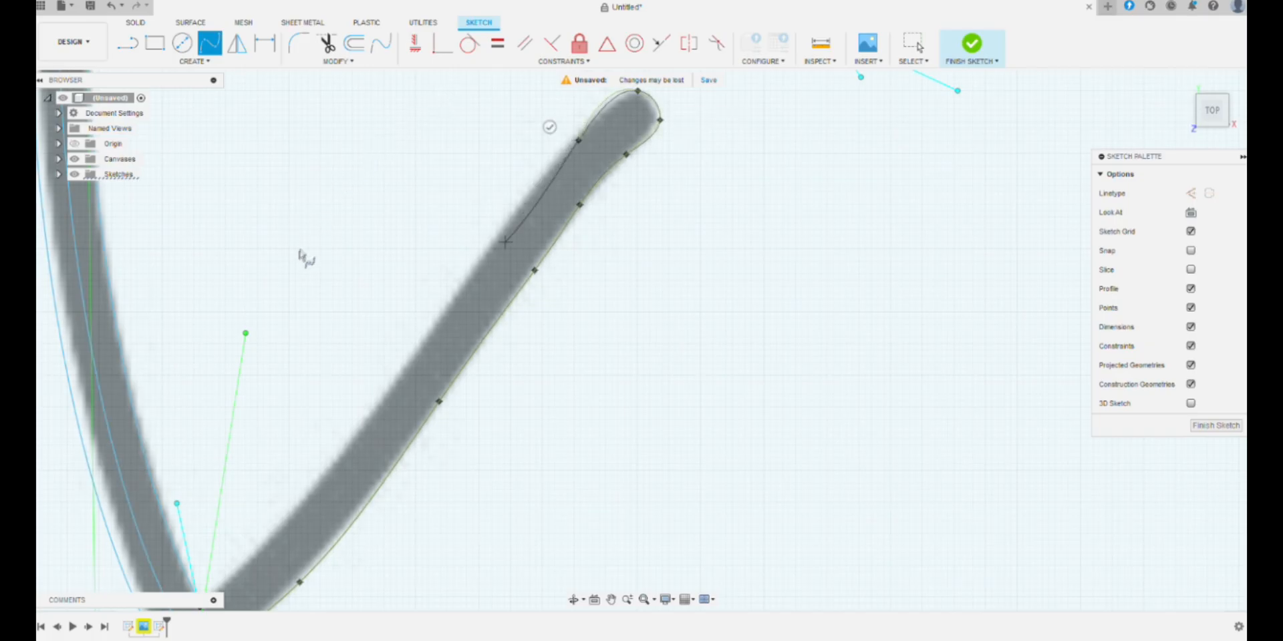
left_click(535, 189)
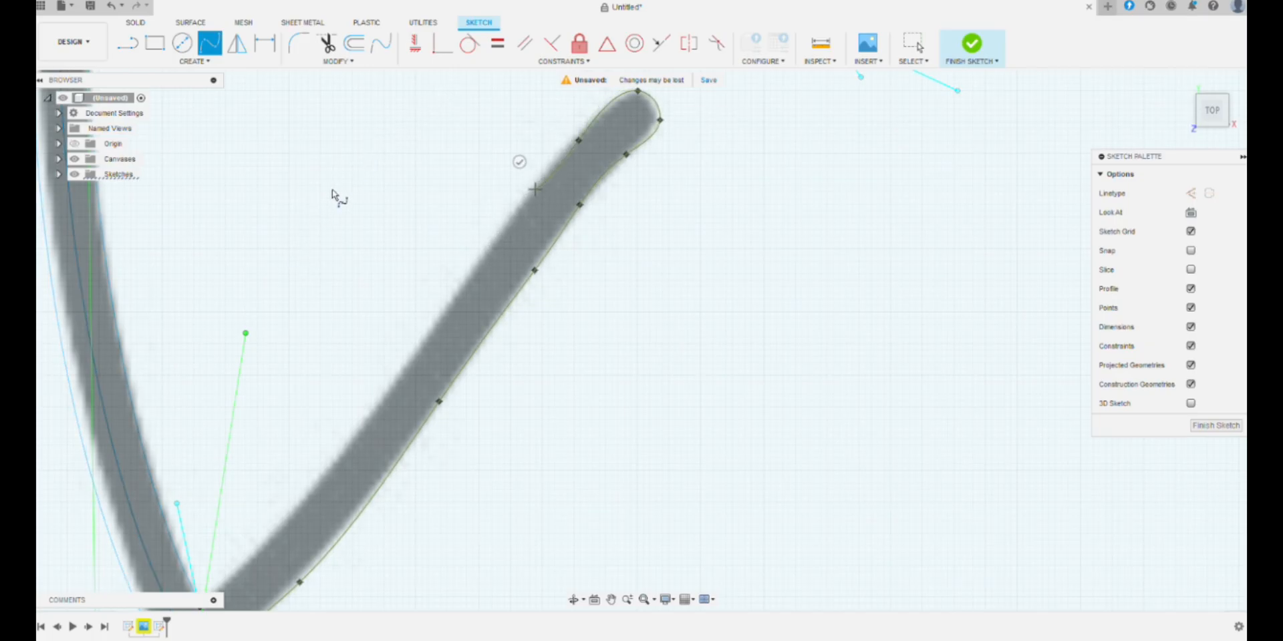
left_click(437, 323)
left_click(335, 461)
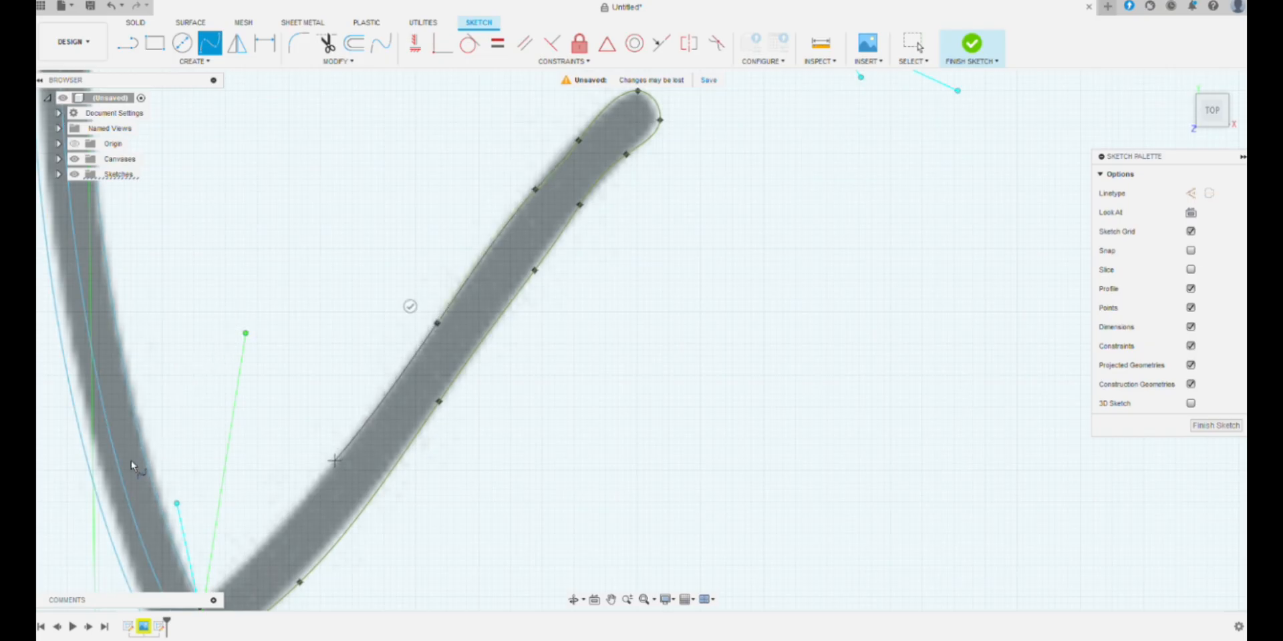
middle_click_drag(289, 501, 387, 348)
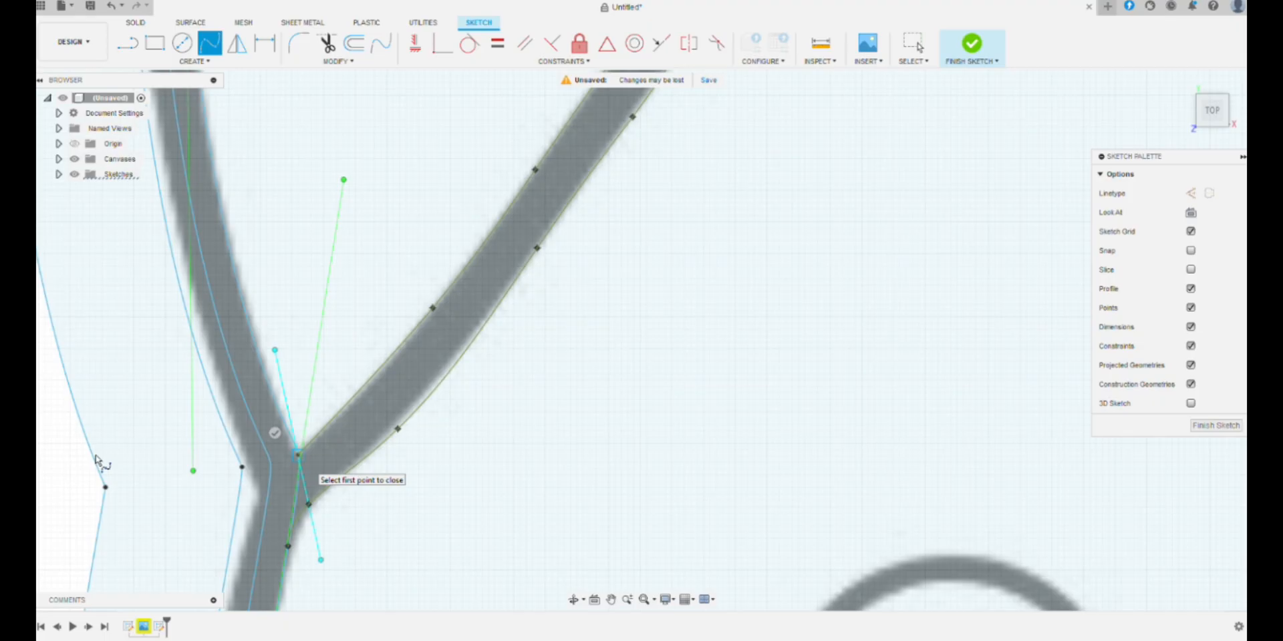
key("Escape")
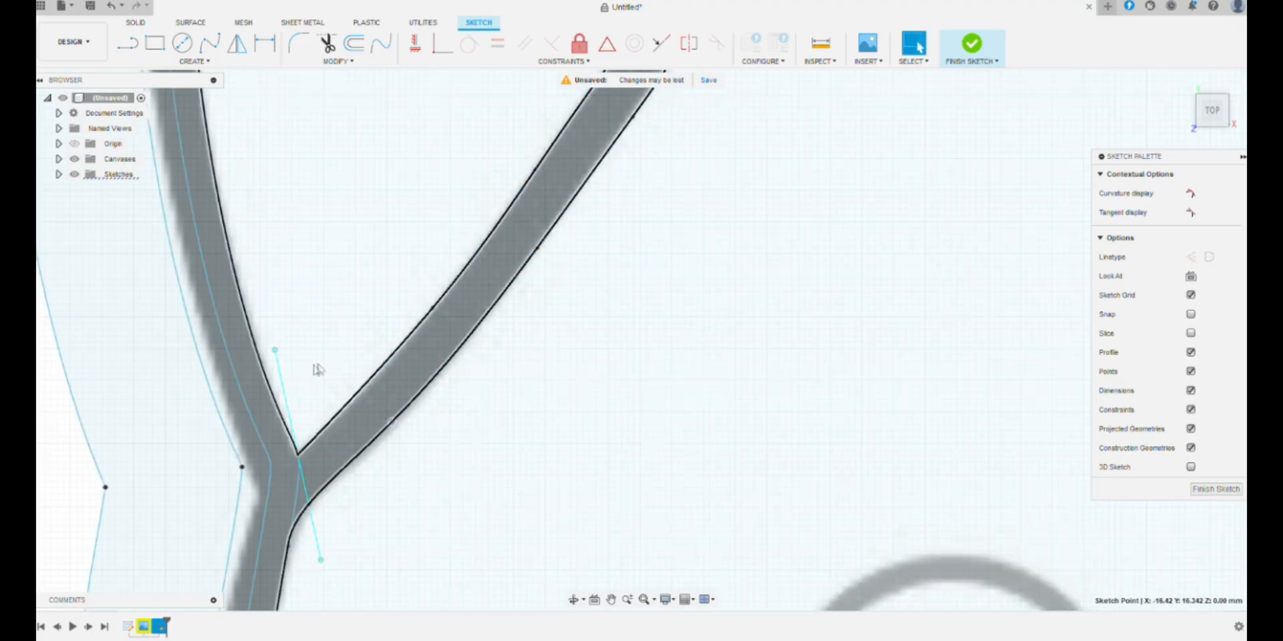
- Inspect the traced inner ear line against the canvas and the rest of the cat face
scroll(318, 369, "down", 4)
middle_click_drag(334, 394, 320, 426)
scroll(334, 401, "down", 2)
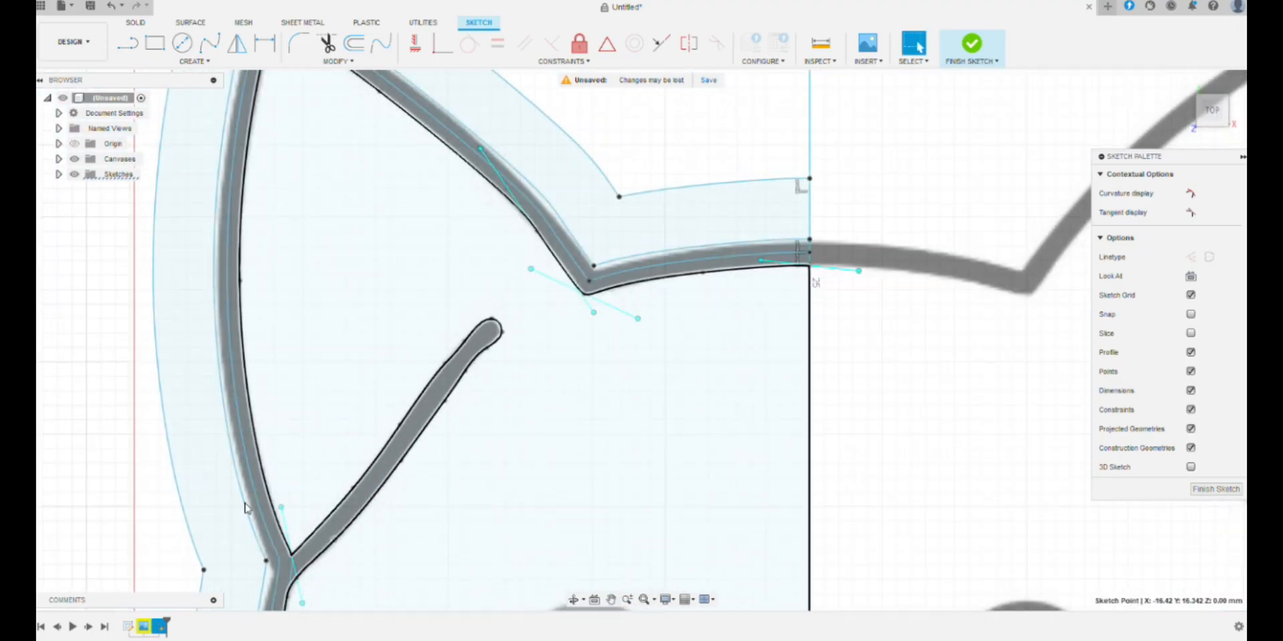
scroll(288, 384, "down", 3)
scroll(279, 378, "up", 2)
scroll(279, 377, "down", 4)
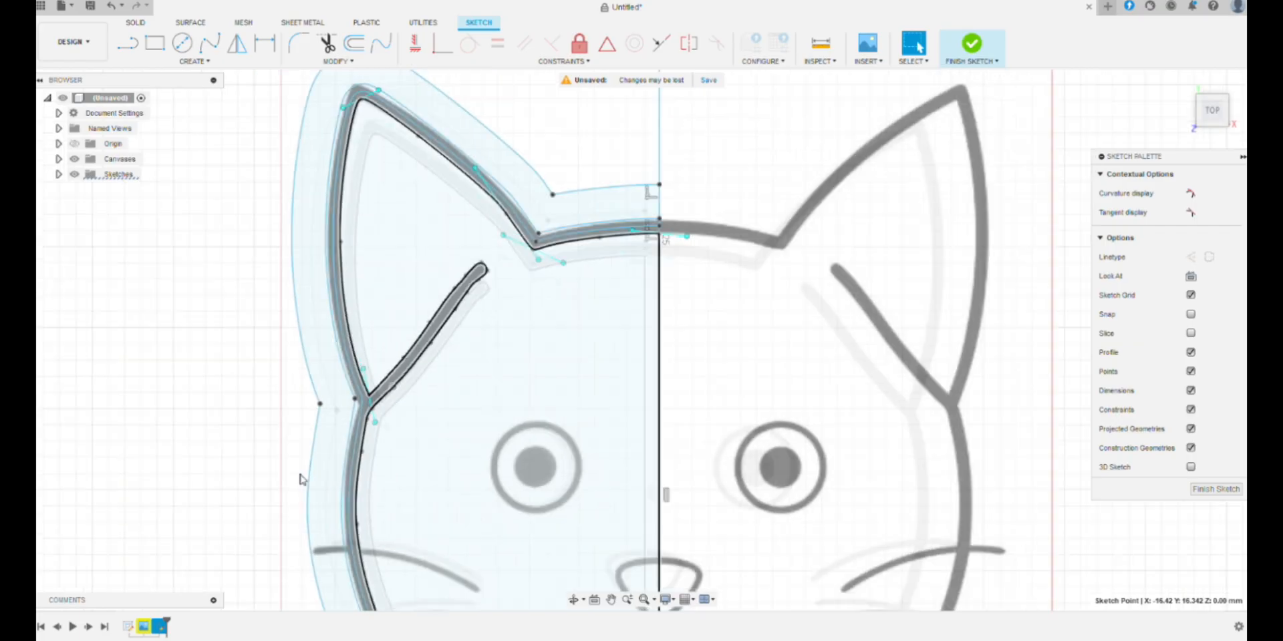
scroll(257, 388, "up", 2)
scroll(257, 388, "down", 2)
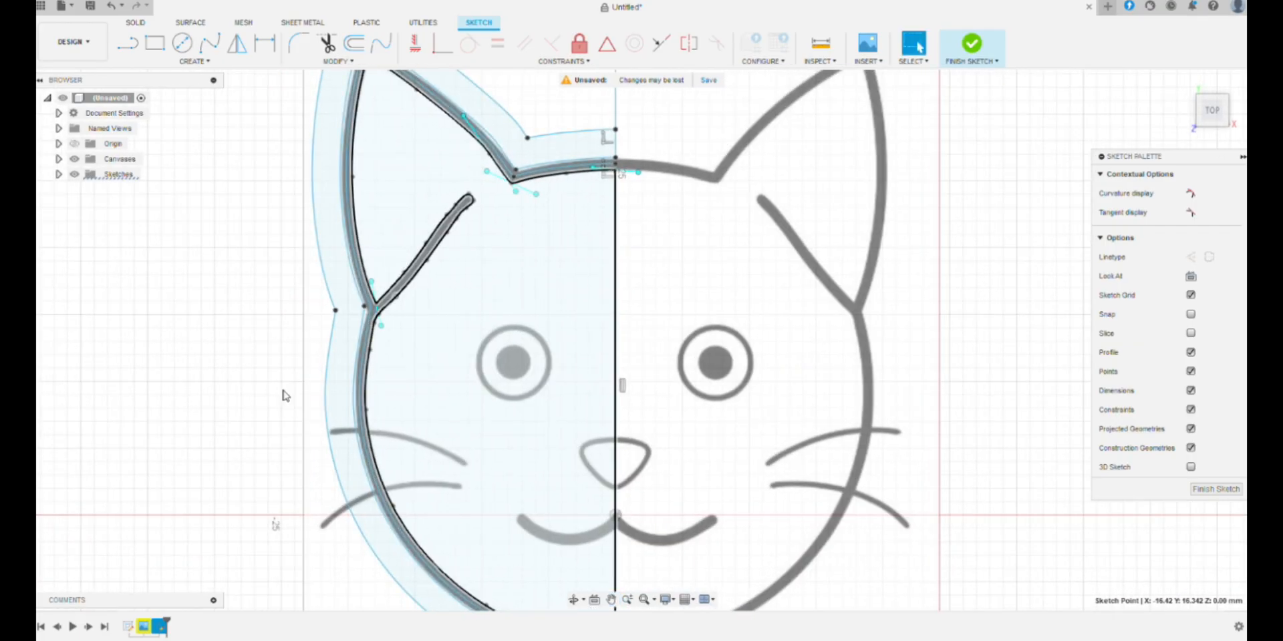
- Trace the upper edge of the left half of the mouth with a fit point spline from the origin around its rounded end
scroll(103, 300, "up", 3)
key("Escape")
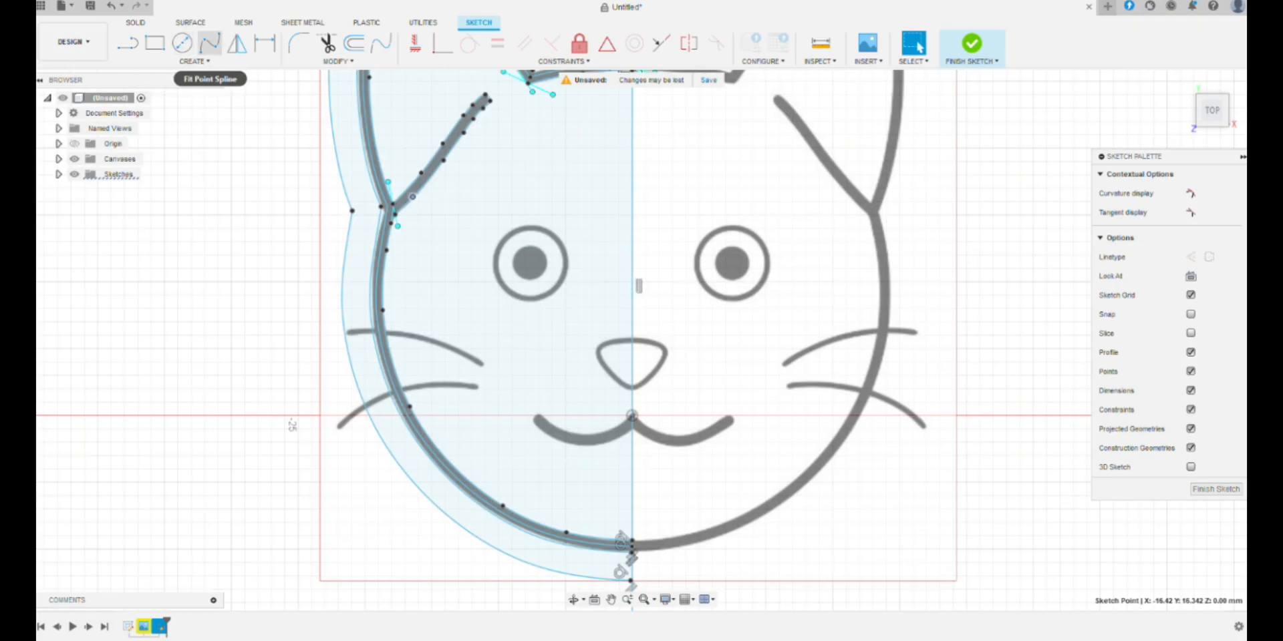
left_click(209, 43)
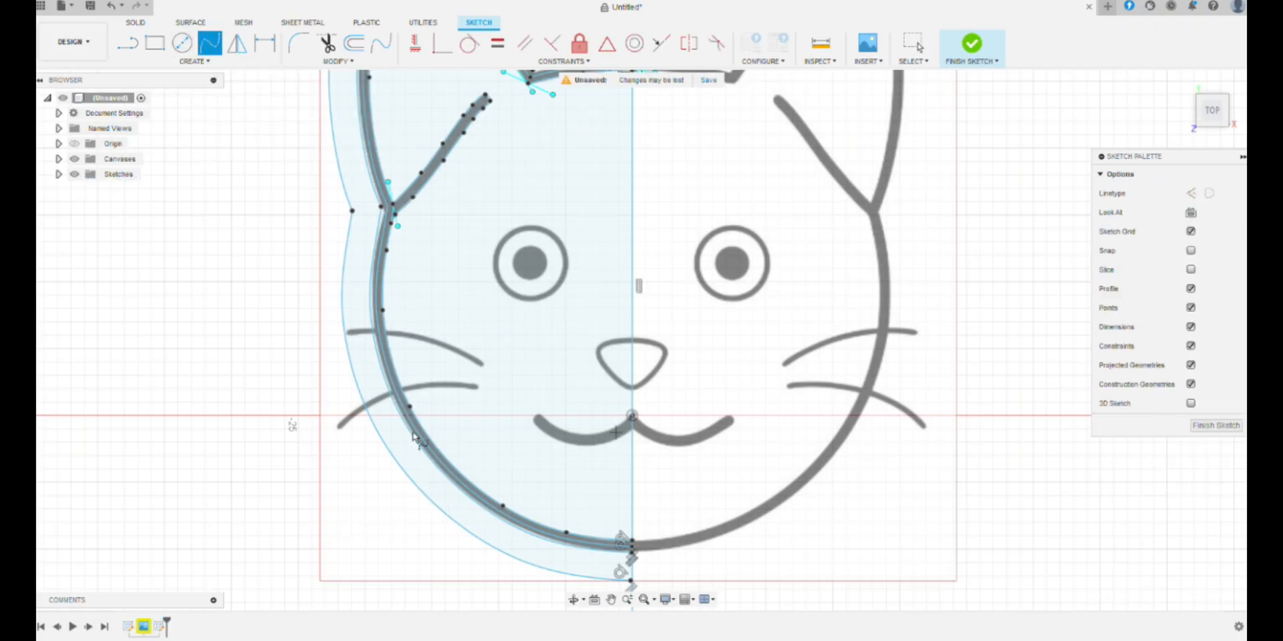
scroll(431, 374, "up", 5)
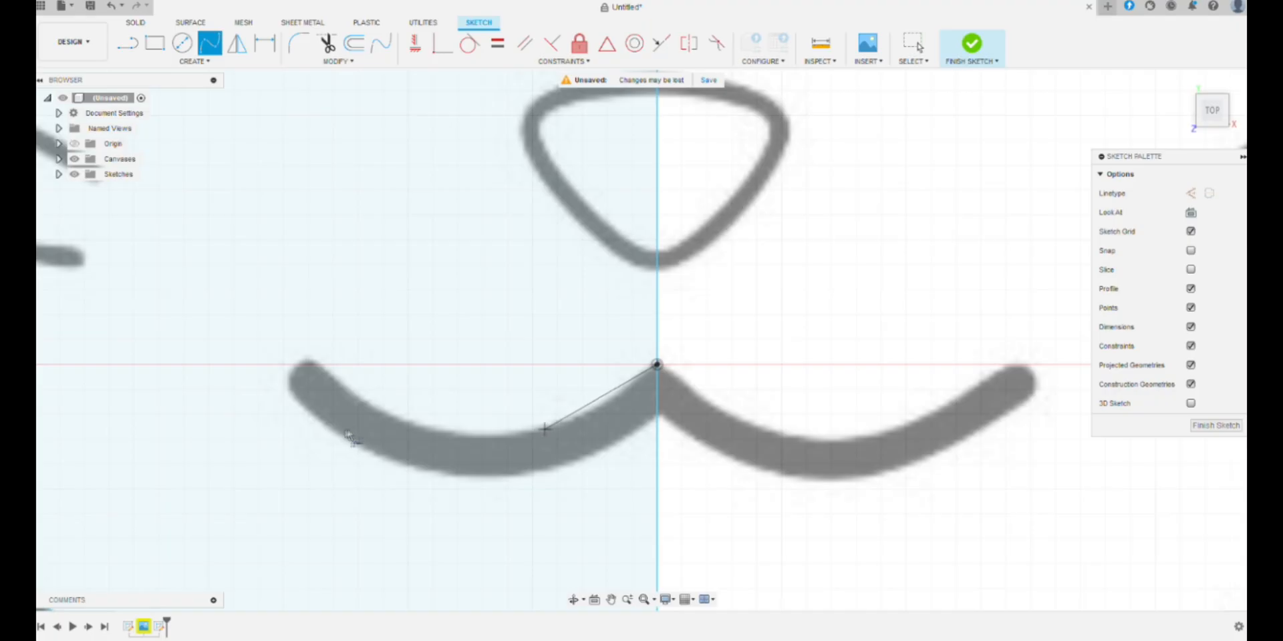
left_click(507, 431)
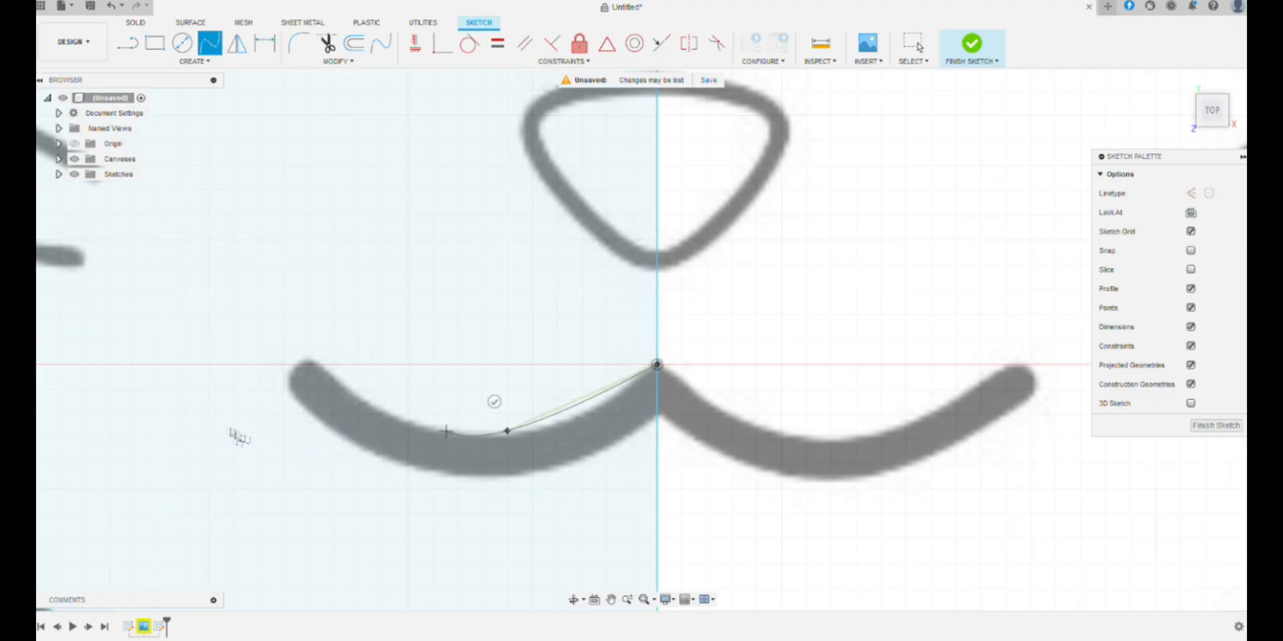
left_click(375, 409)
left_click(310, 364)
left_click(290, 374)
left_click(290, 394)
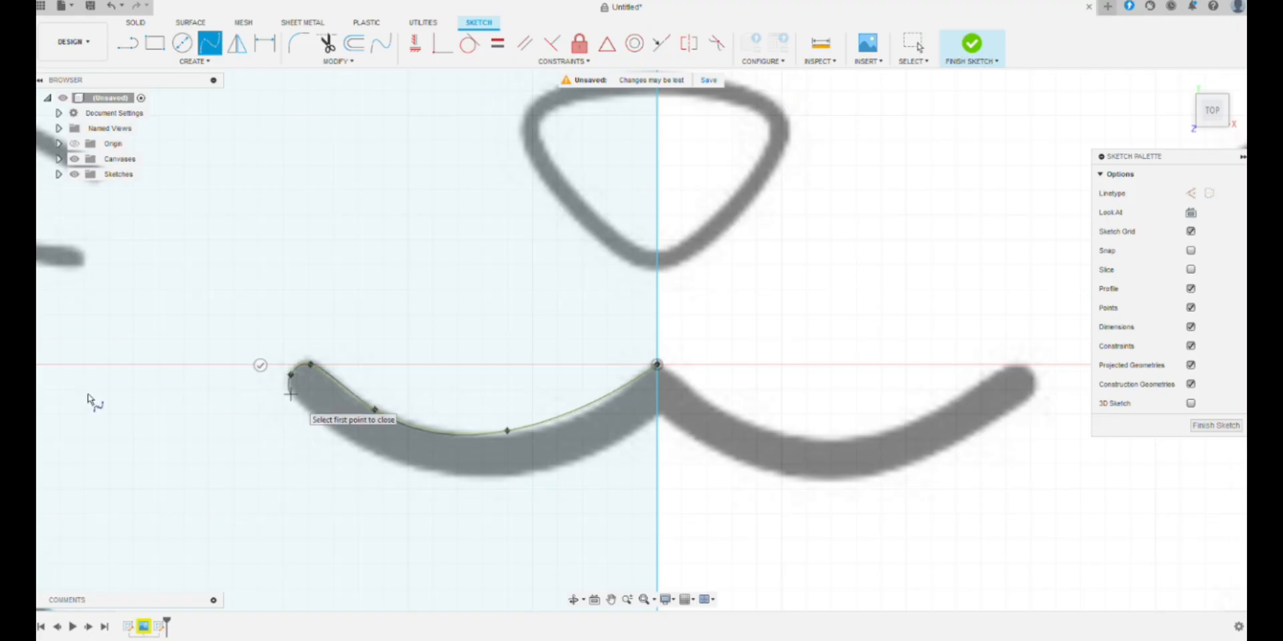
- Continue the spline along the mouth's lower edge to the centre line and adjust a tangent handle on its upper edge to match the canvas
left_click(377, 459)
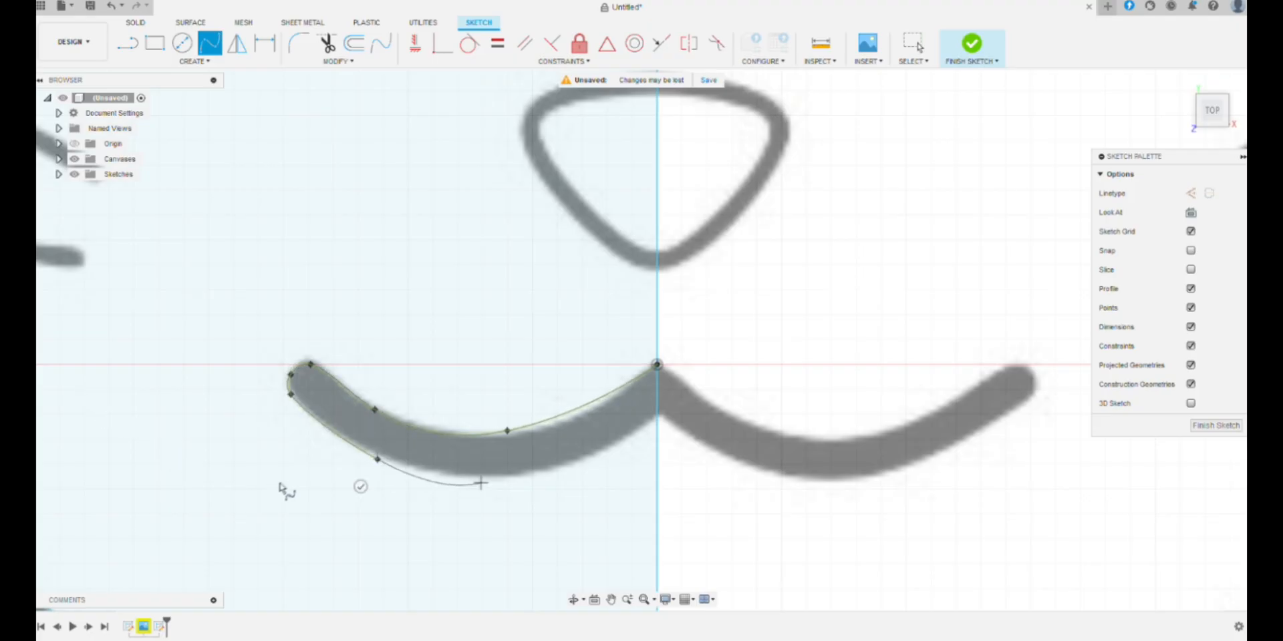
left_click(504, 477)
left_click(592, 457)
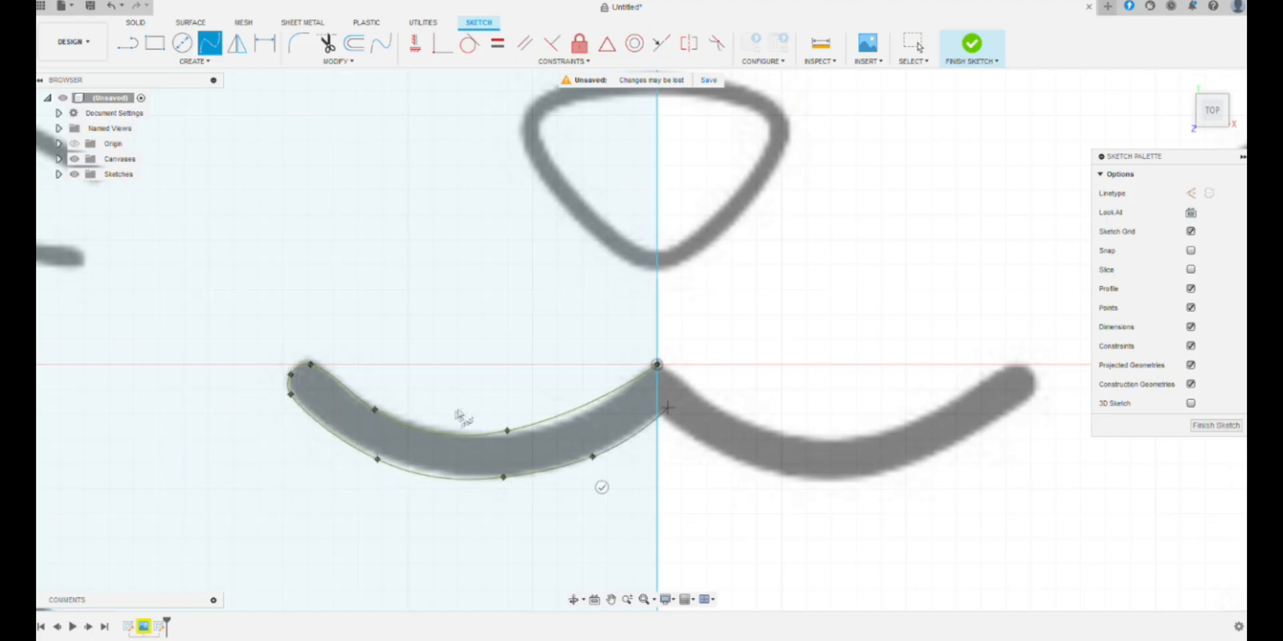
left_click(658, 418)
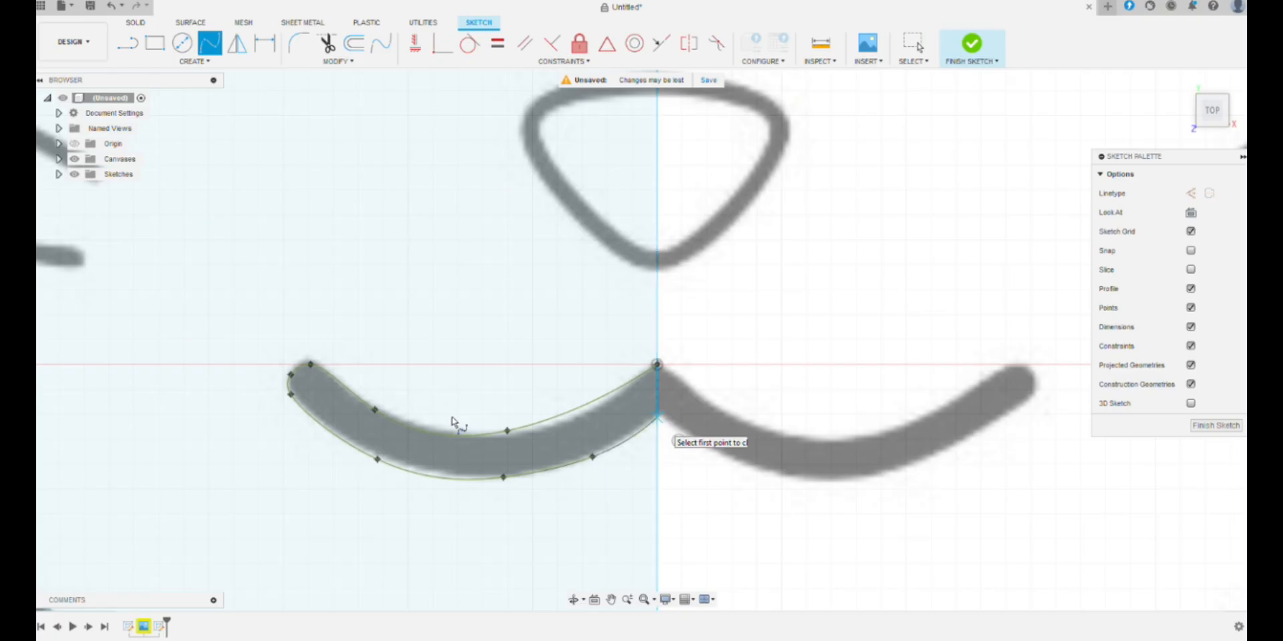
key("Escape")
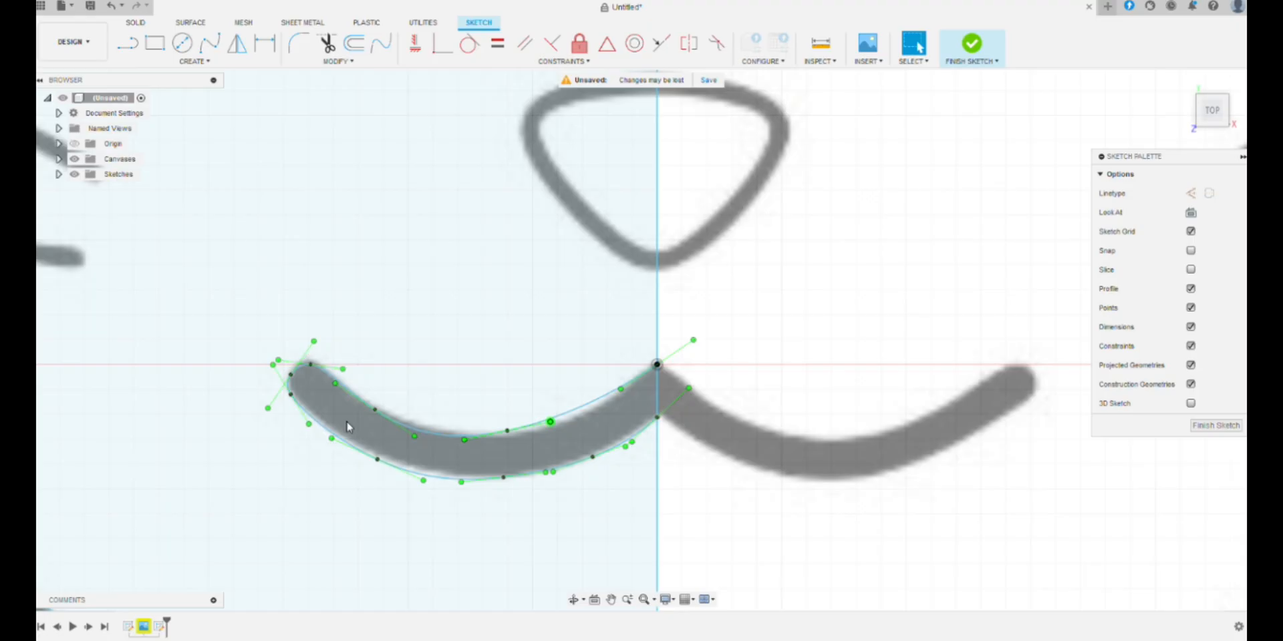
left_click_drag(348, 422, 352, 426)
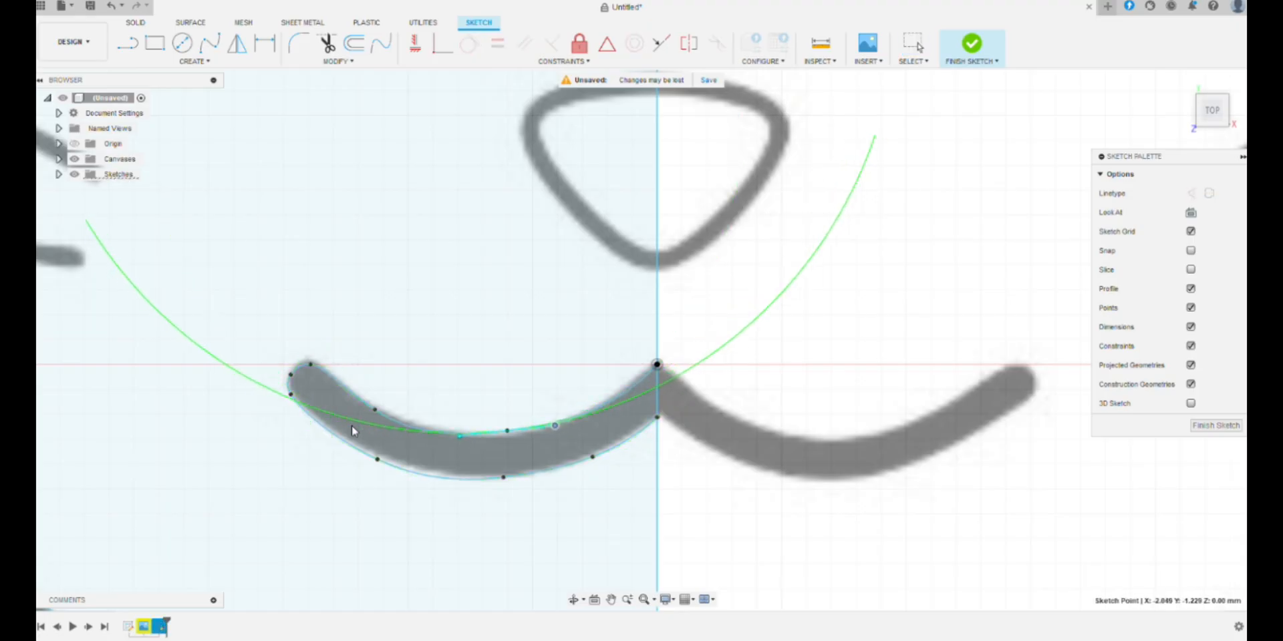
key("Escape")
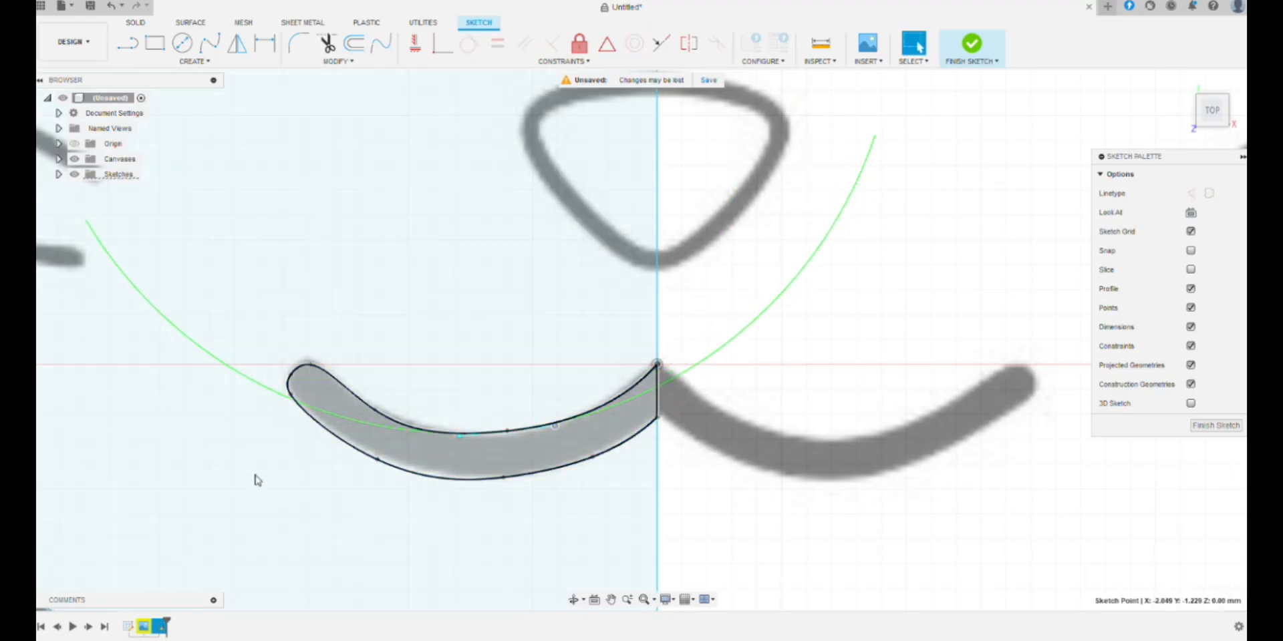
- Trace the left half of the nose's outer edge with a fit point spline, starting and ending on the centre line
scroll(232, 253, "down", 3)
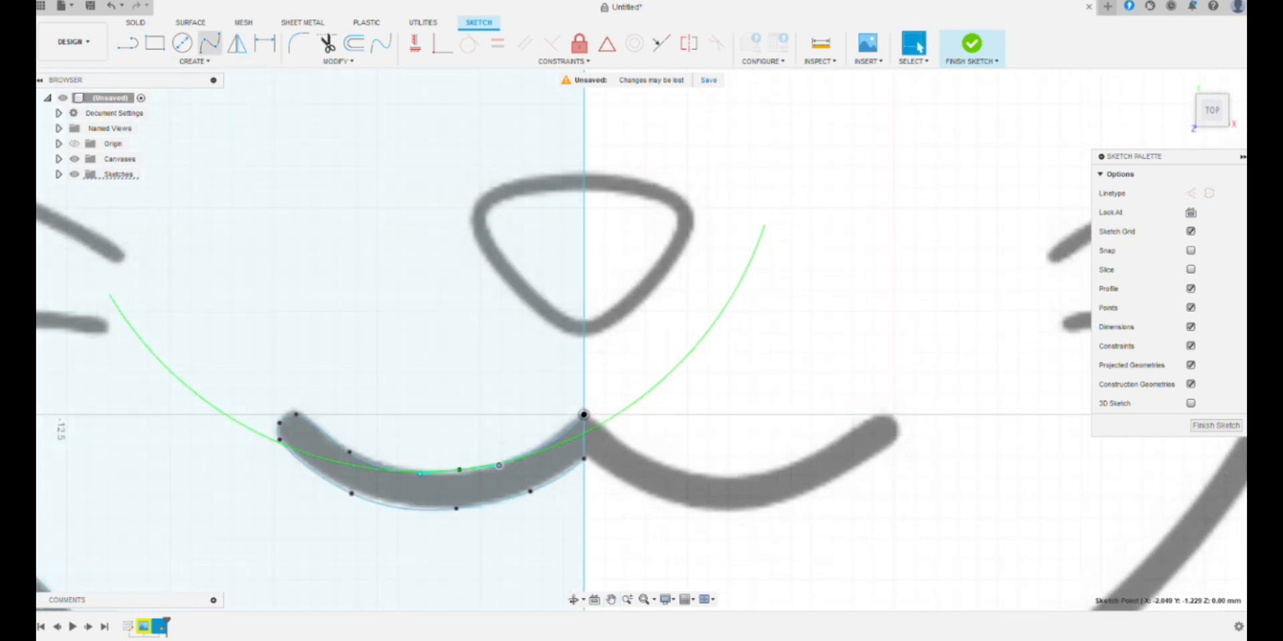
left_click(209, 42)
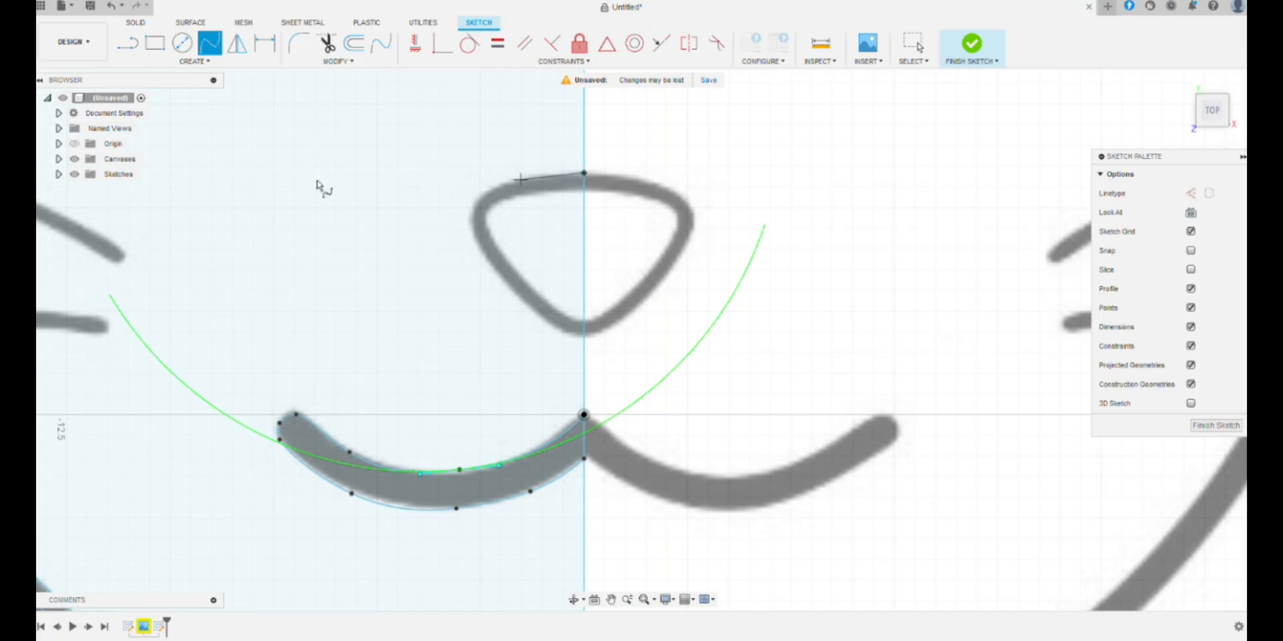
left_click(511, 182)
left_click(487, 260)
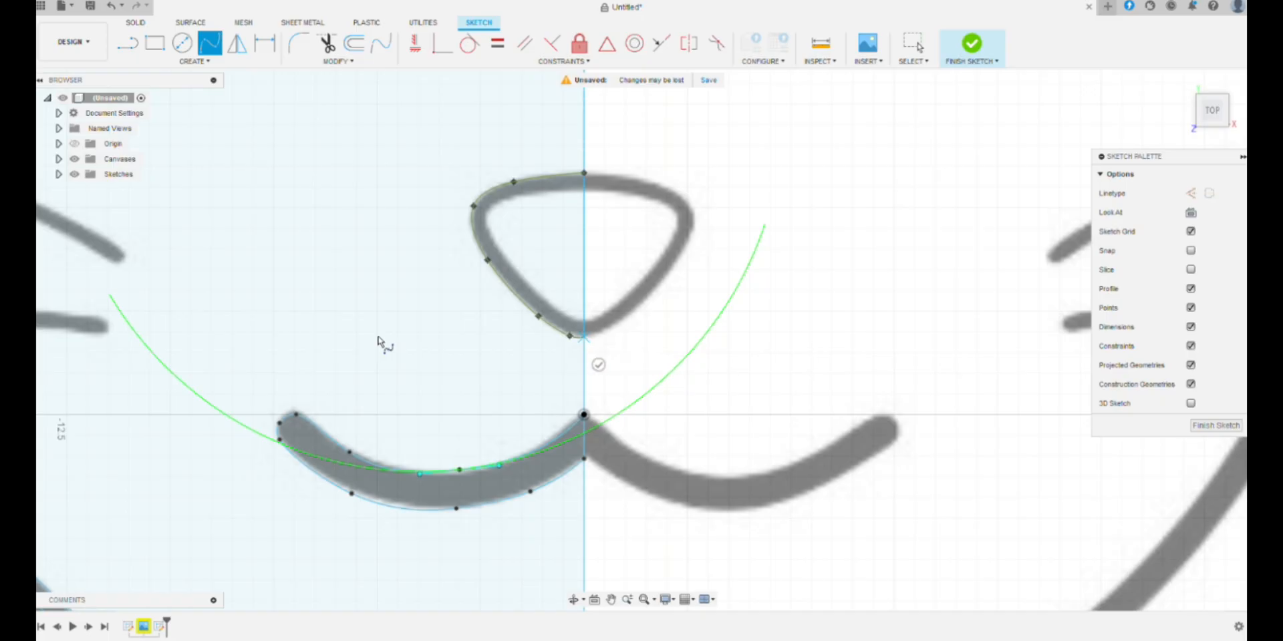
key("Escape")
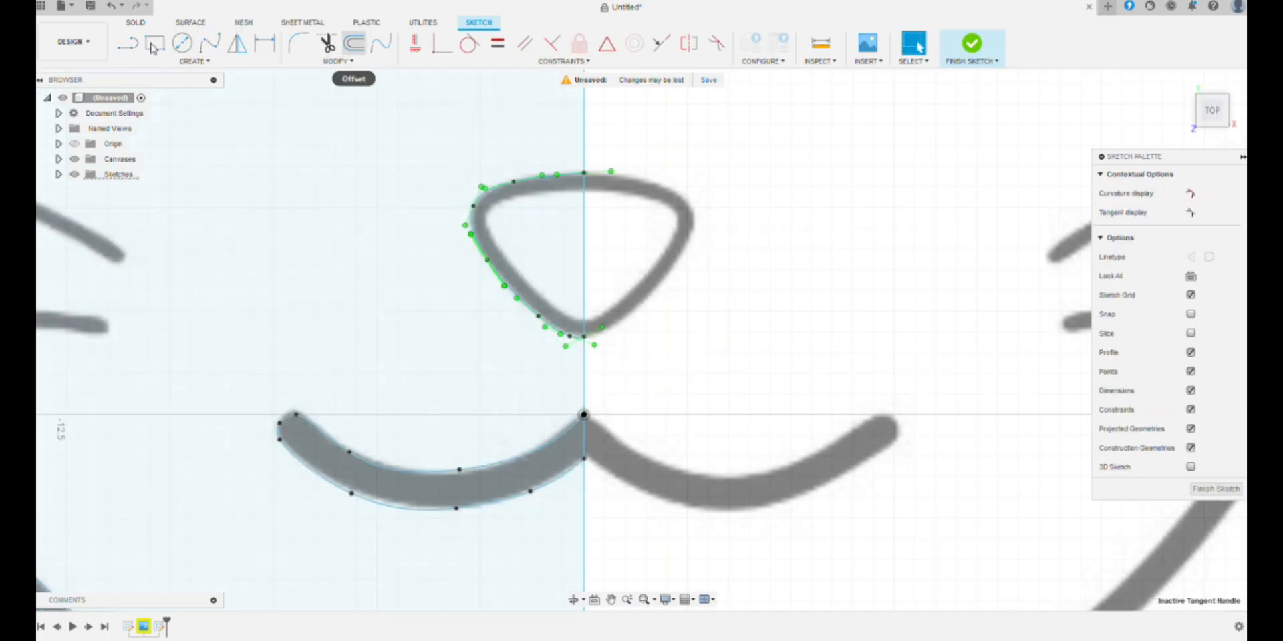
- Offset the nose spline inward by 0.45 mm
left_click(354, 43)
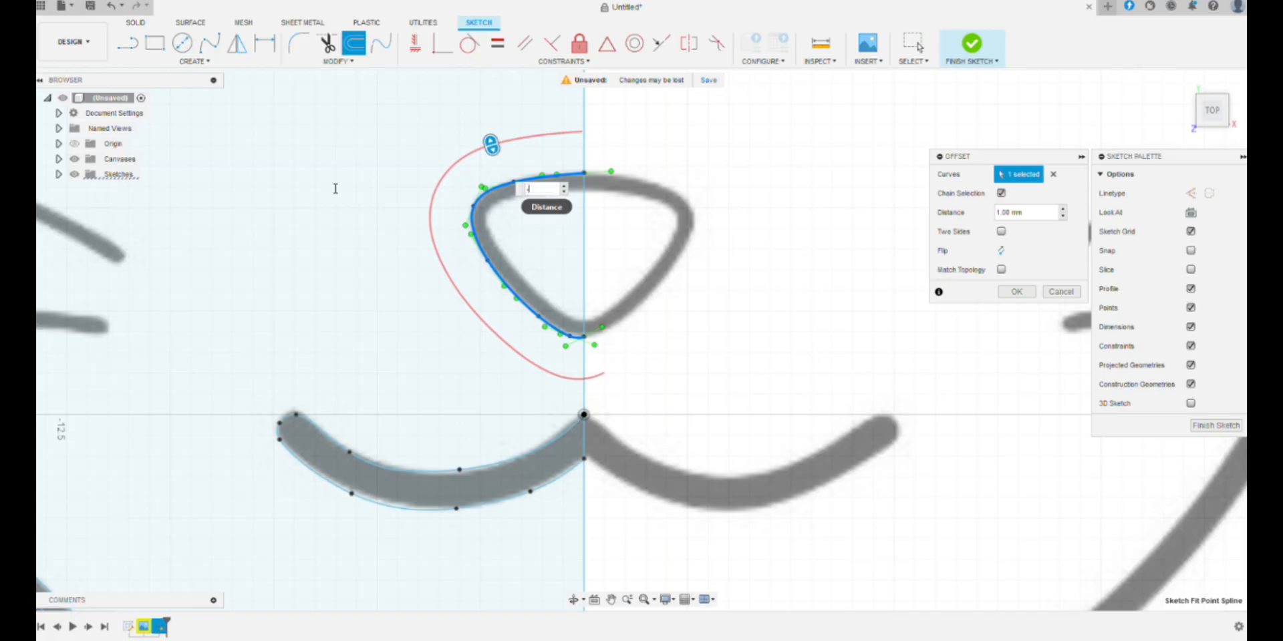
type("0.45")
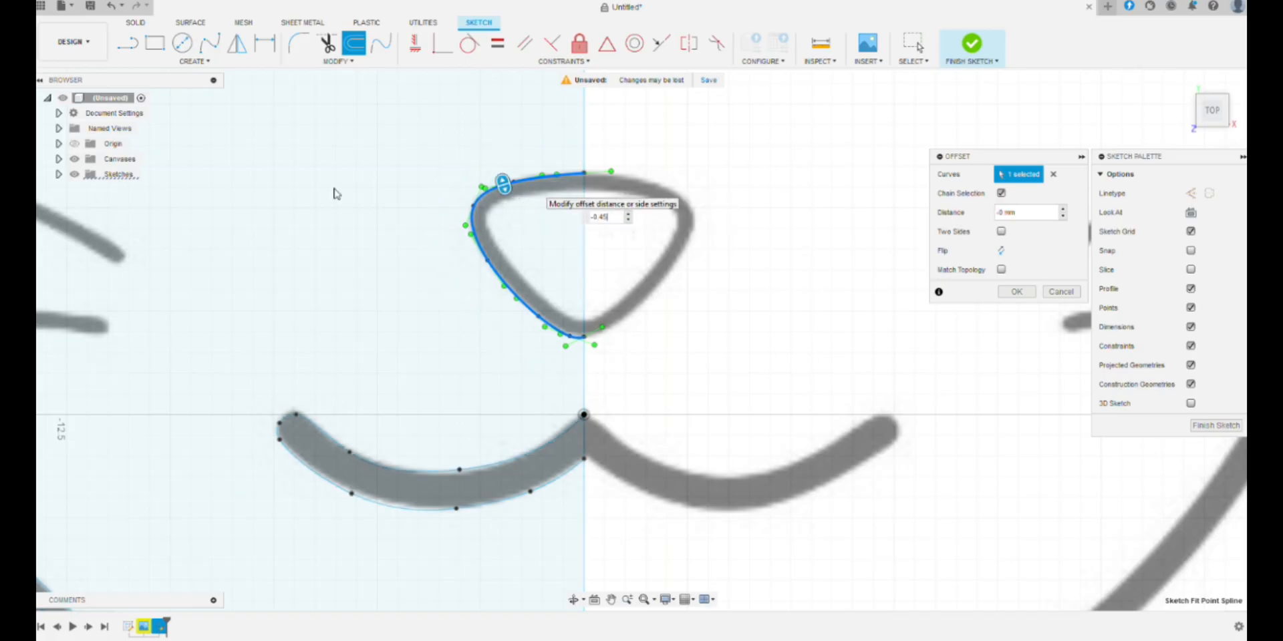
key("Return")
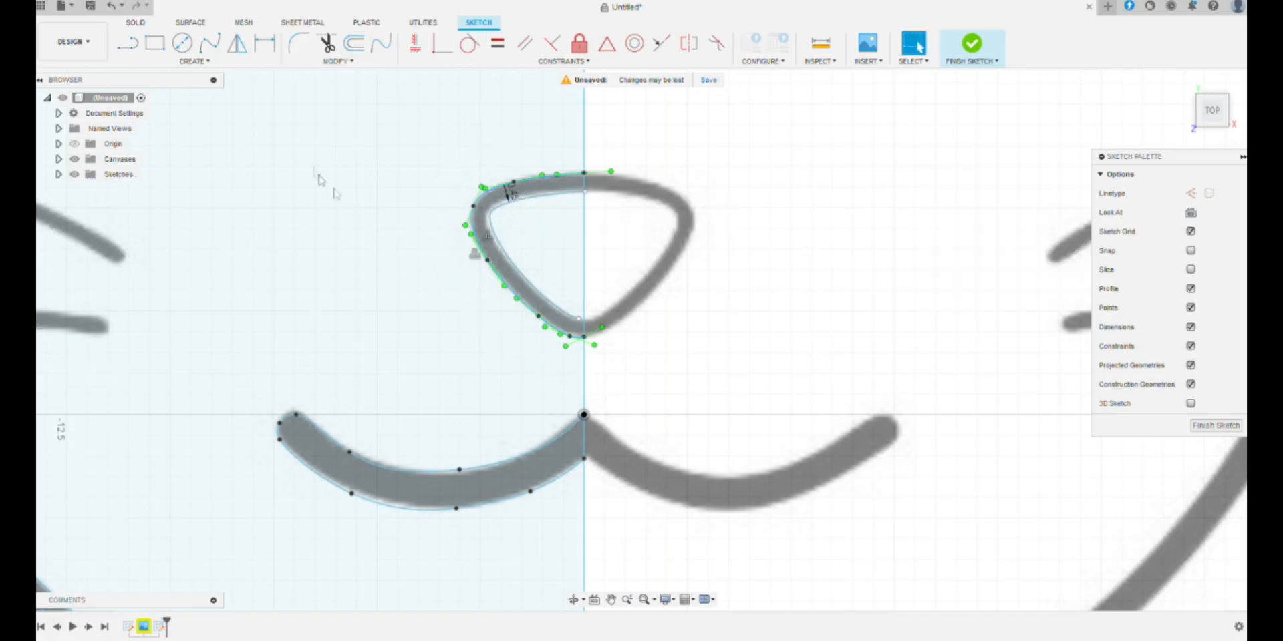
- Reshape the nose spline's lower tip by lowering its end point along the centre line and raising the neighbouring fit point slightly
scroll(337, 193, "down", 5)
scroll(375, 307, "up", 10)
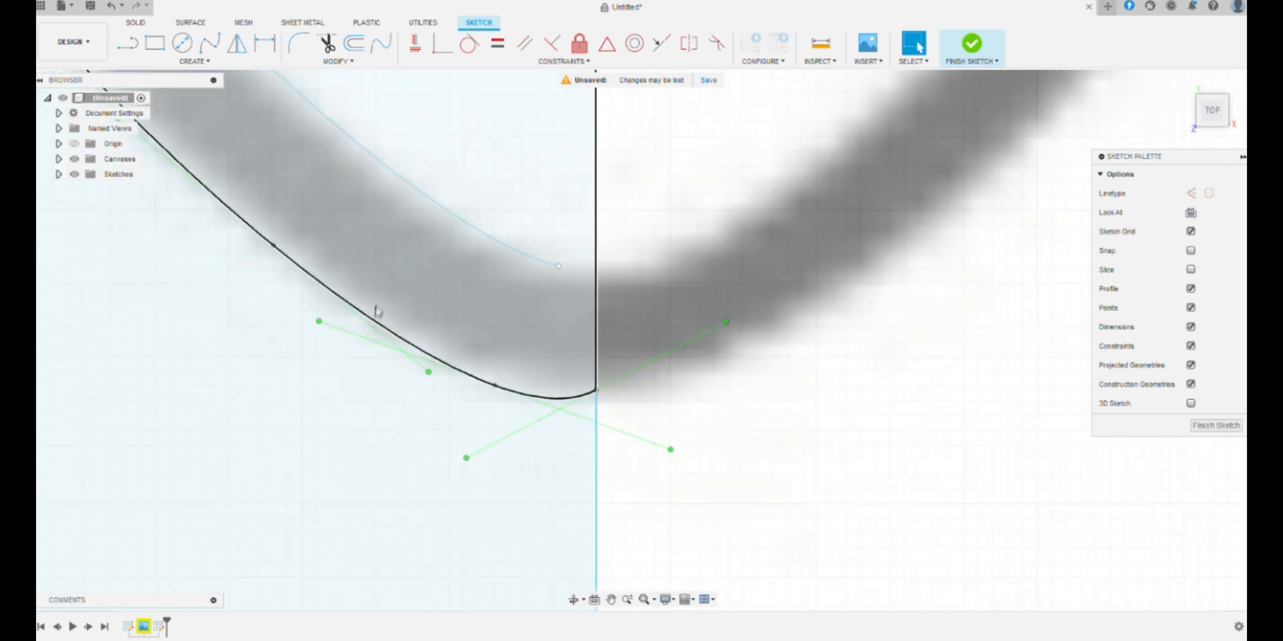
left_click_drag(392, 391, 392, 407)
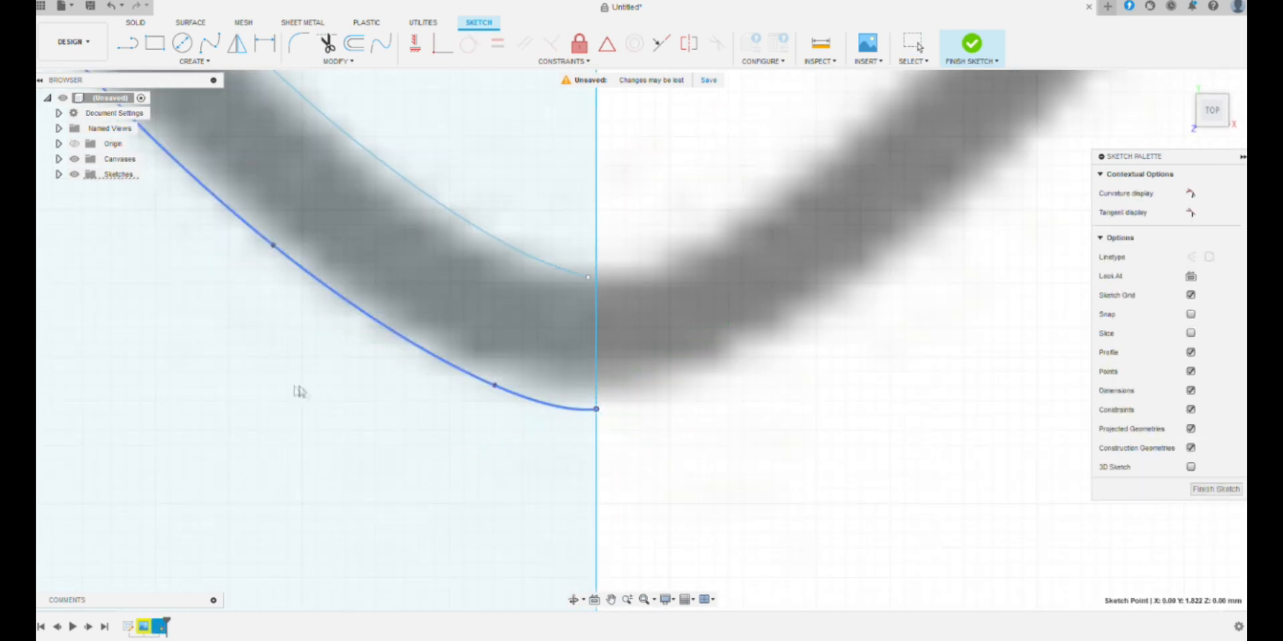
left_click_drag(289, 392, 292, 382)
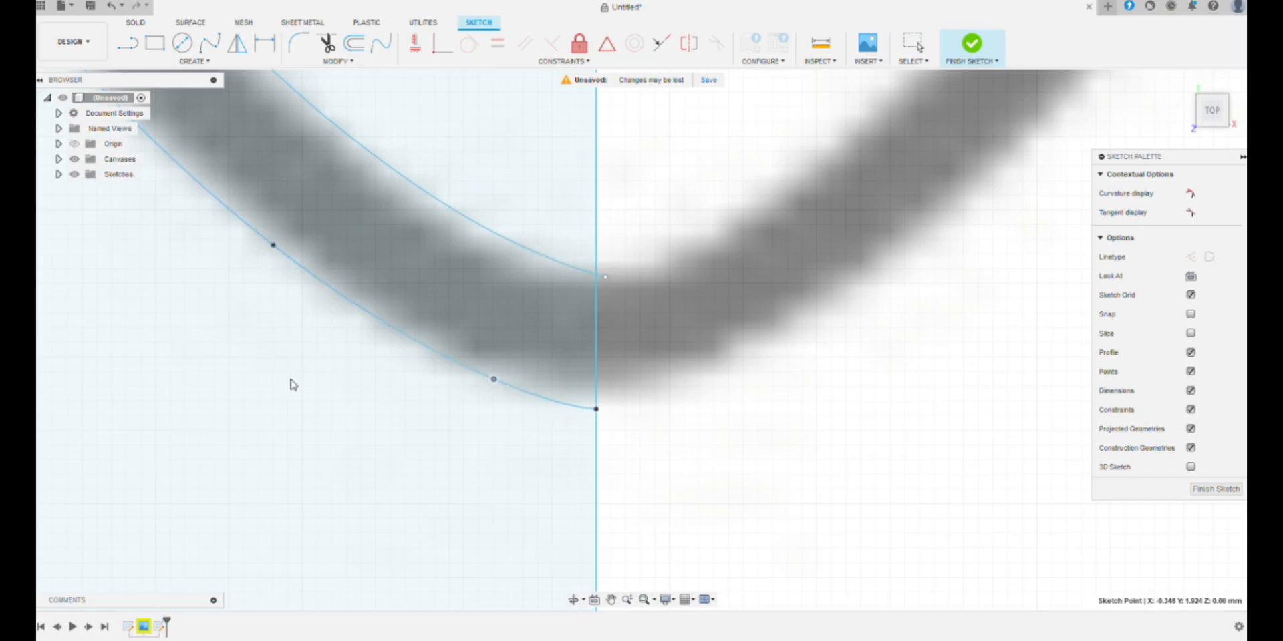
- Trim the inner nose curve's overhang past the centre line at the nose's lower tip
scroll(376, 298, "down", 6)
mouse_move(376, 295)
middle_mouse_down()
mouse_move(362, 162)
mouse_move(312, 290)
middle_mouse_up()
scroll(321, 168, "up", 5)
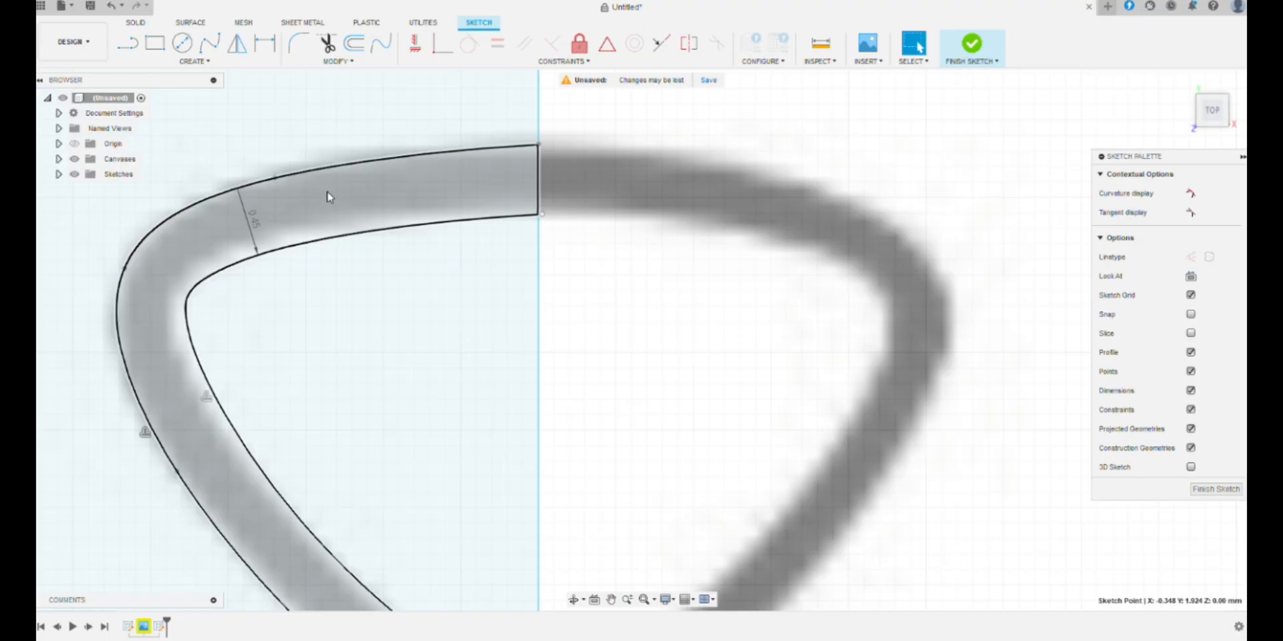
scroll(327, 196, "down", 2)
left_click(298, 284)
scroll(343, 578, "up", 1)
scroll(334, 560, "up", 4)
middle_click_drag(347, 579, 310, 361)
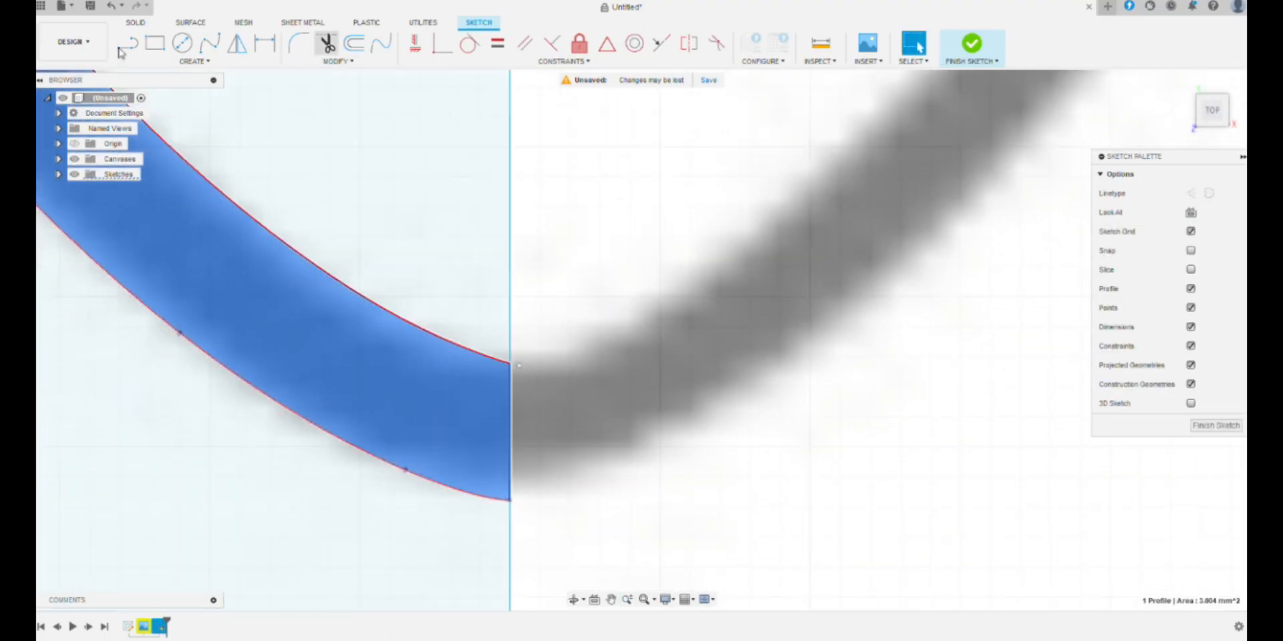
left_click(326, 45)
scroll(322, 384, "up", 5)
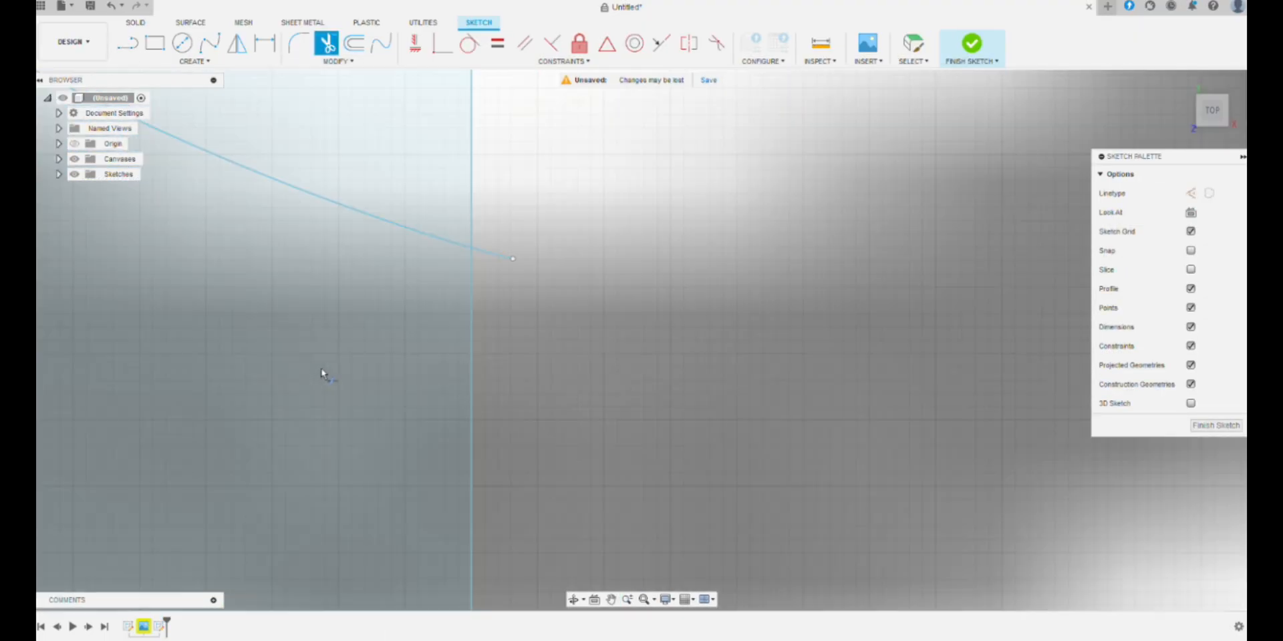
left_click(298, 263)
scroll(294, 267, "down", 5)
middle_click_drag(284, 274, 274, 364)
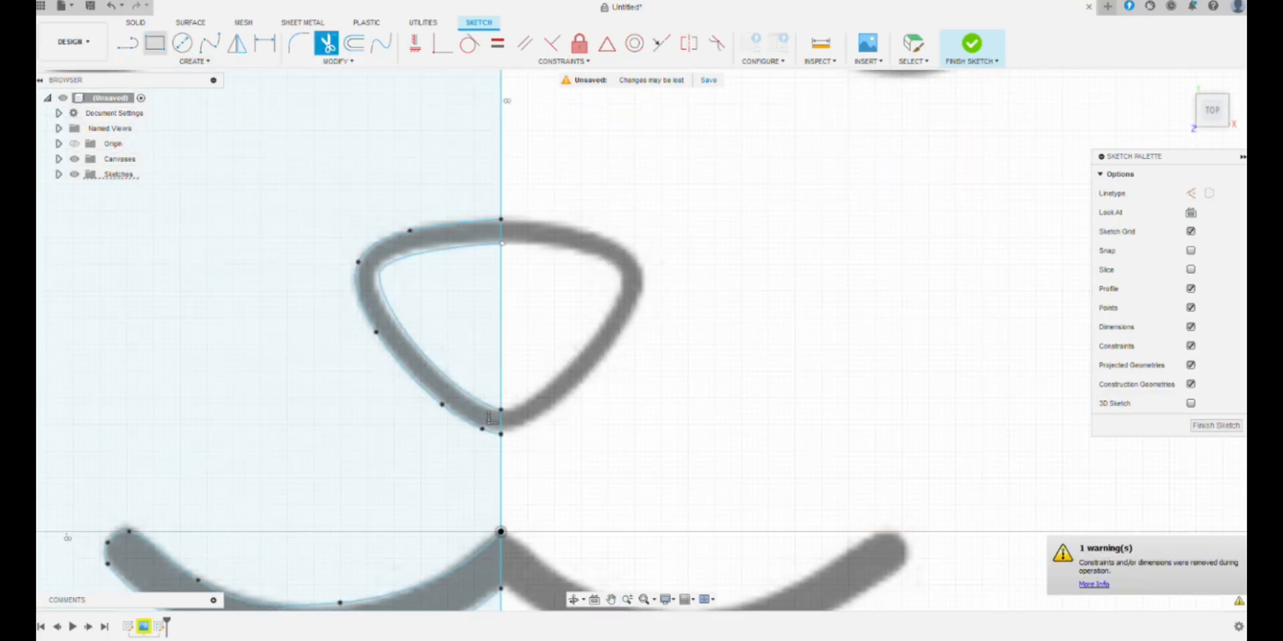
- Draw a centre diameter circle of about 5.7 mm around the outer edge of the left eye, centred on the pupil
scroll(357, 364, "down", 6)
middle_click_drag(142, 300, 364, 401)
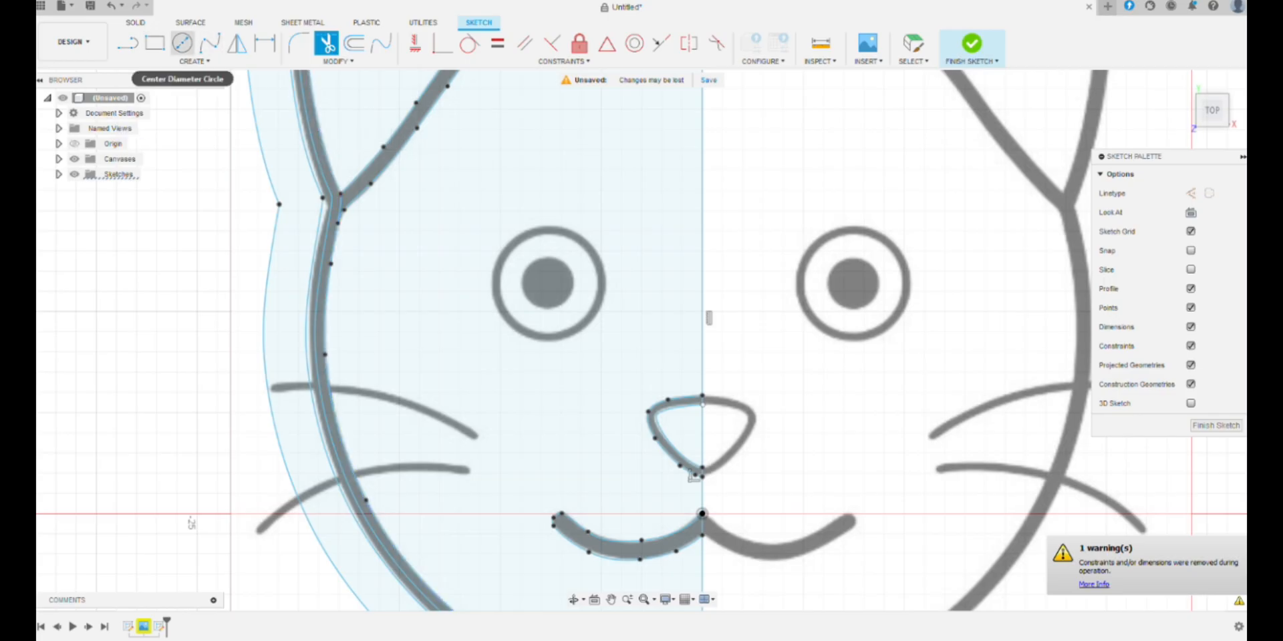
left_click(182, 43)
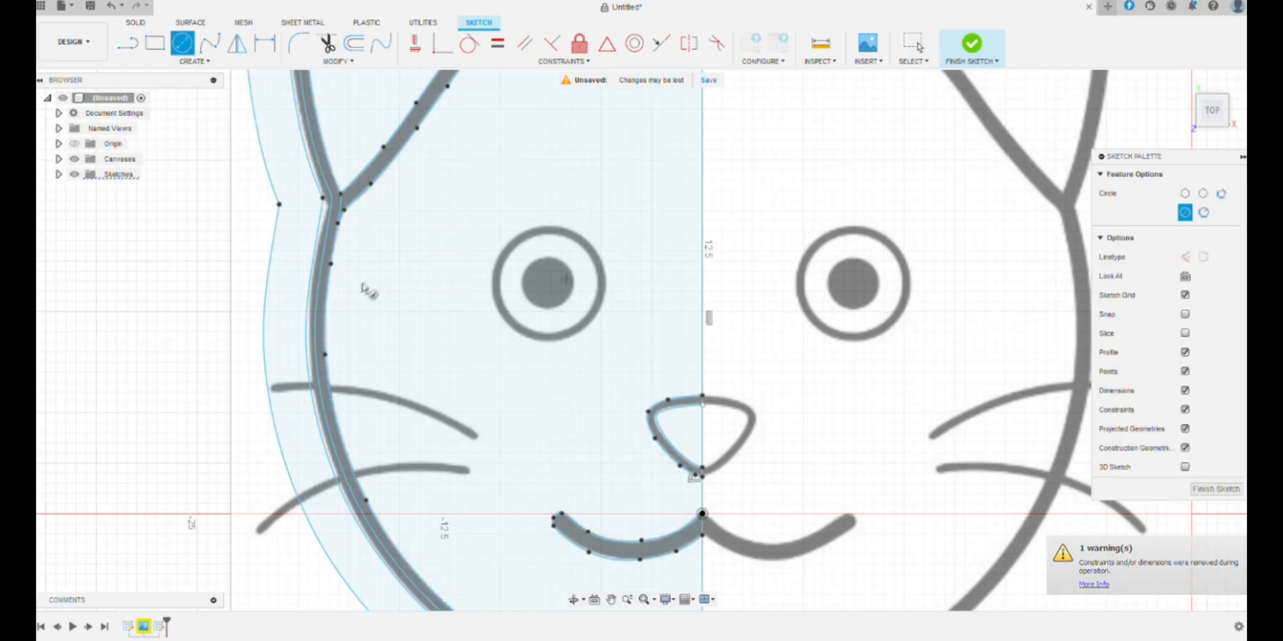
key("Escape")
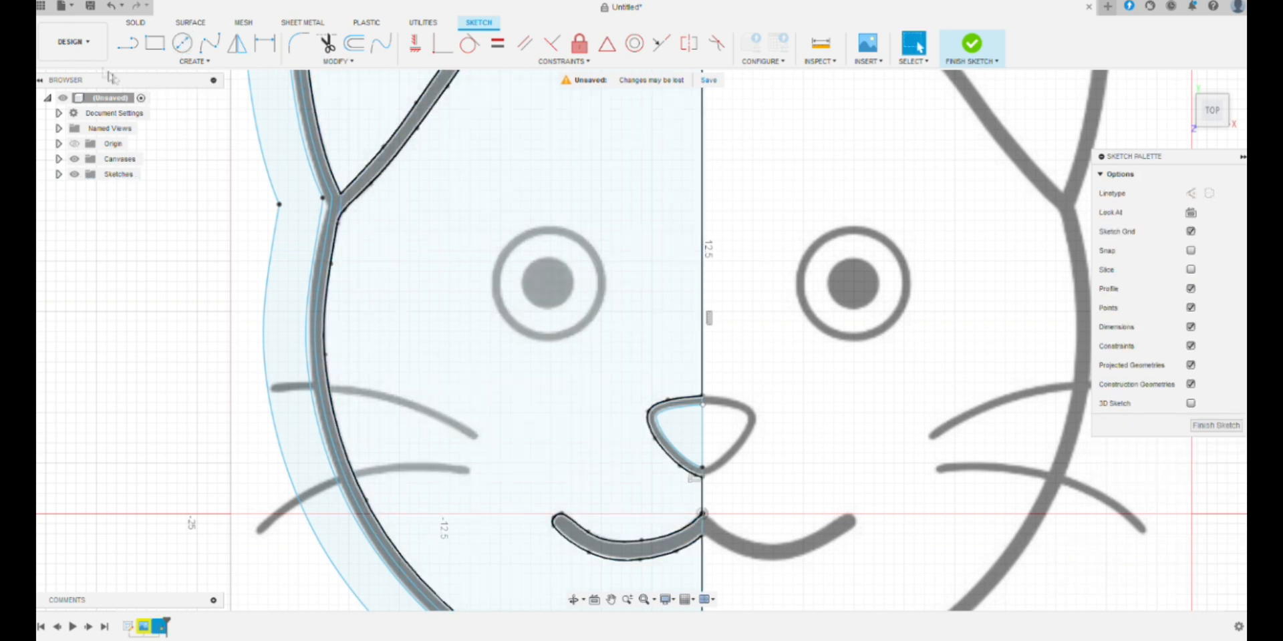
left_click(182, 43)
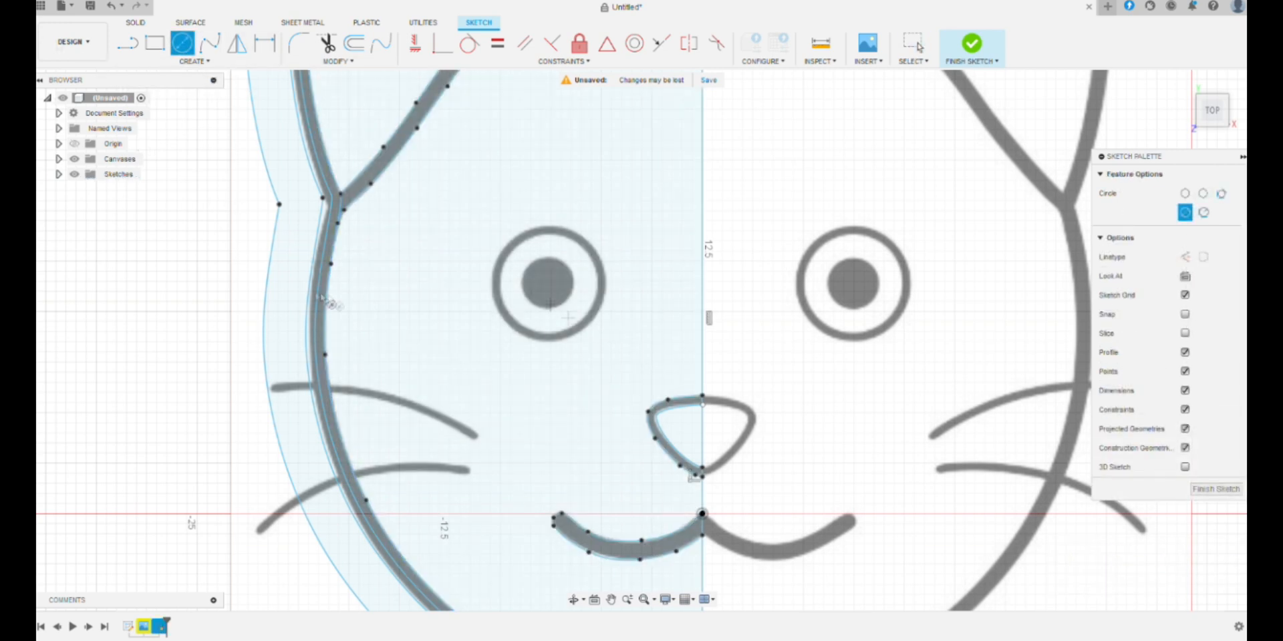
left_click(547, 284)
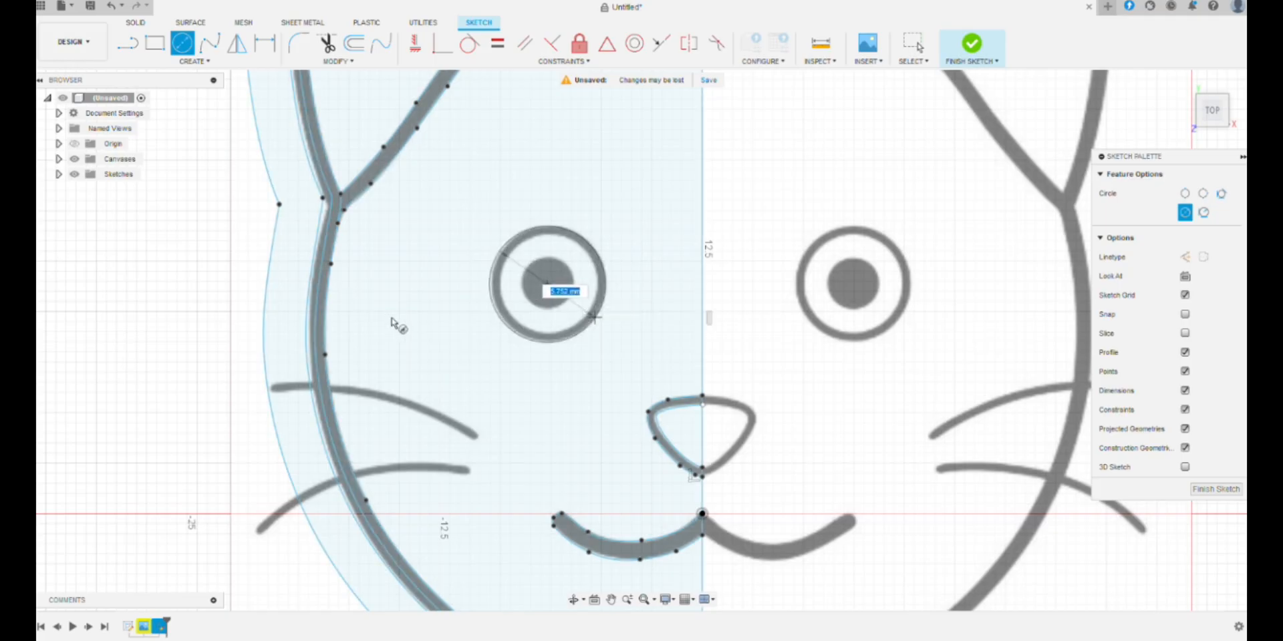
left_click(594, 316)
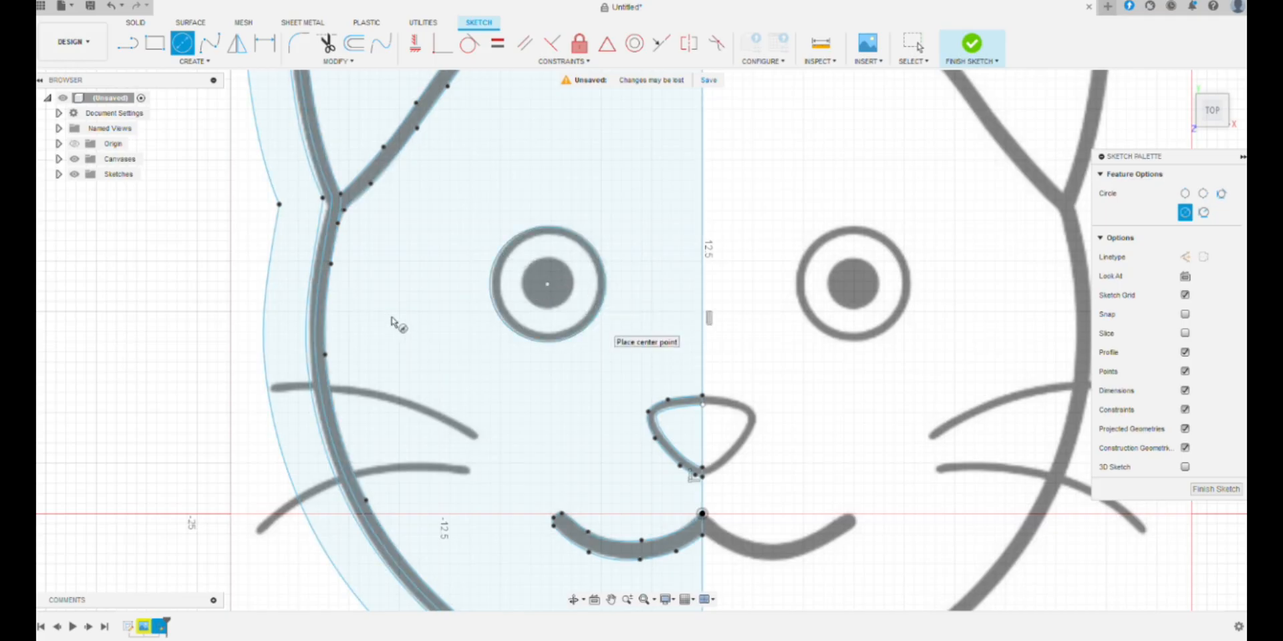
key("Escape")
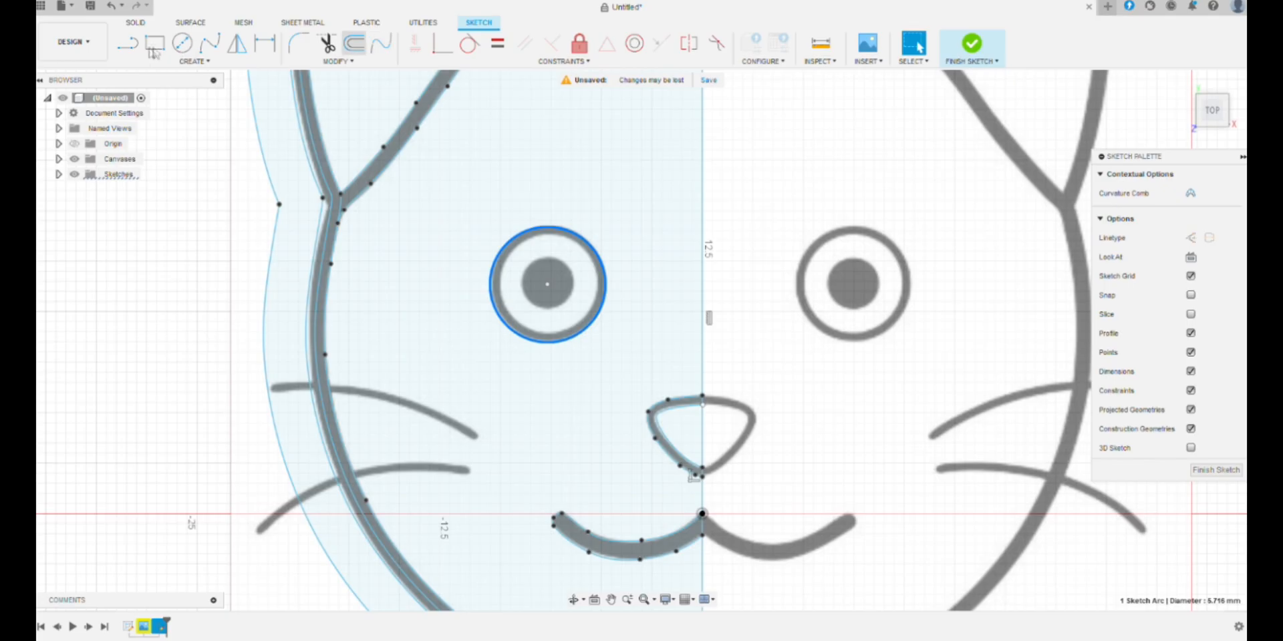
- Offset the left eye's circle inward by 0.45 mm
left_click(354, 43)
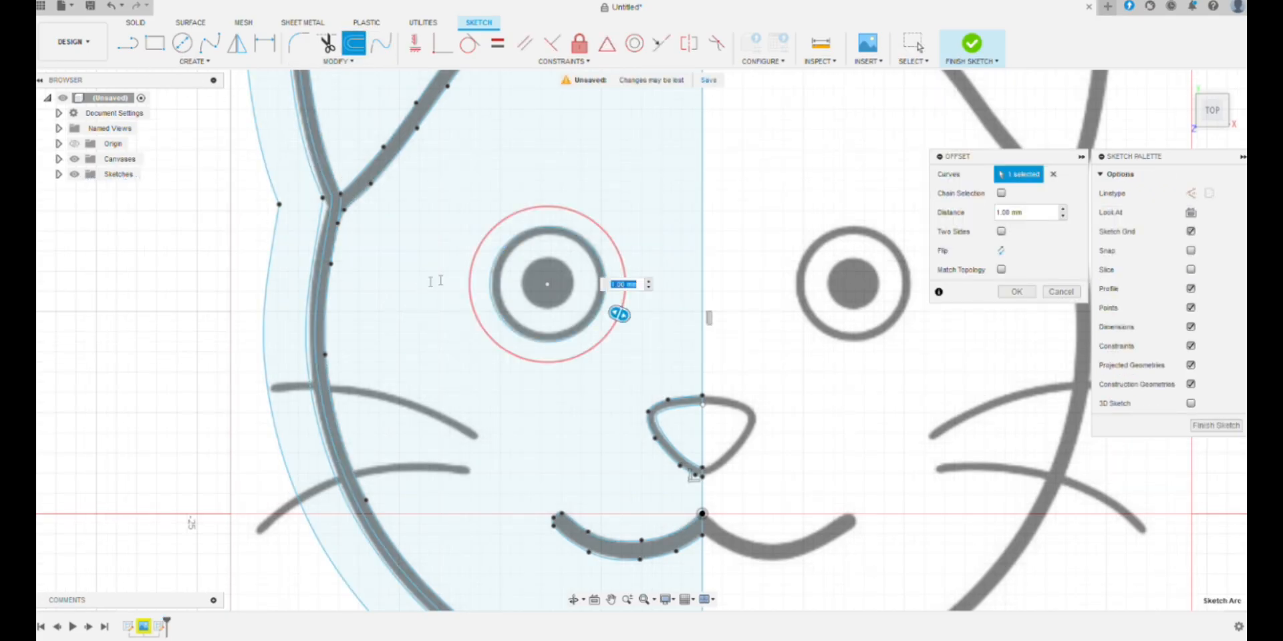
type("-0.45")
key("Return")
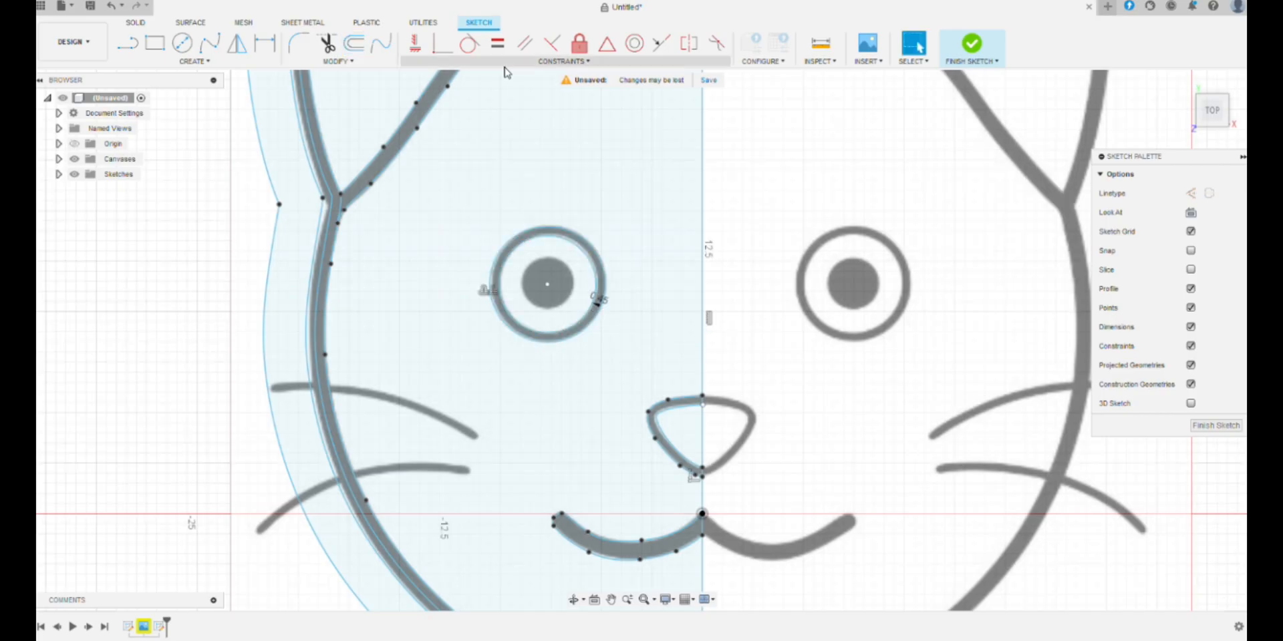
- Hide the Capture canvas so only the traced half of the cat face is shown
scroll(516, 352, "down", 3)
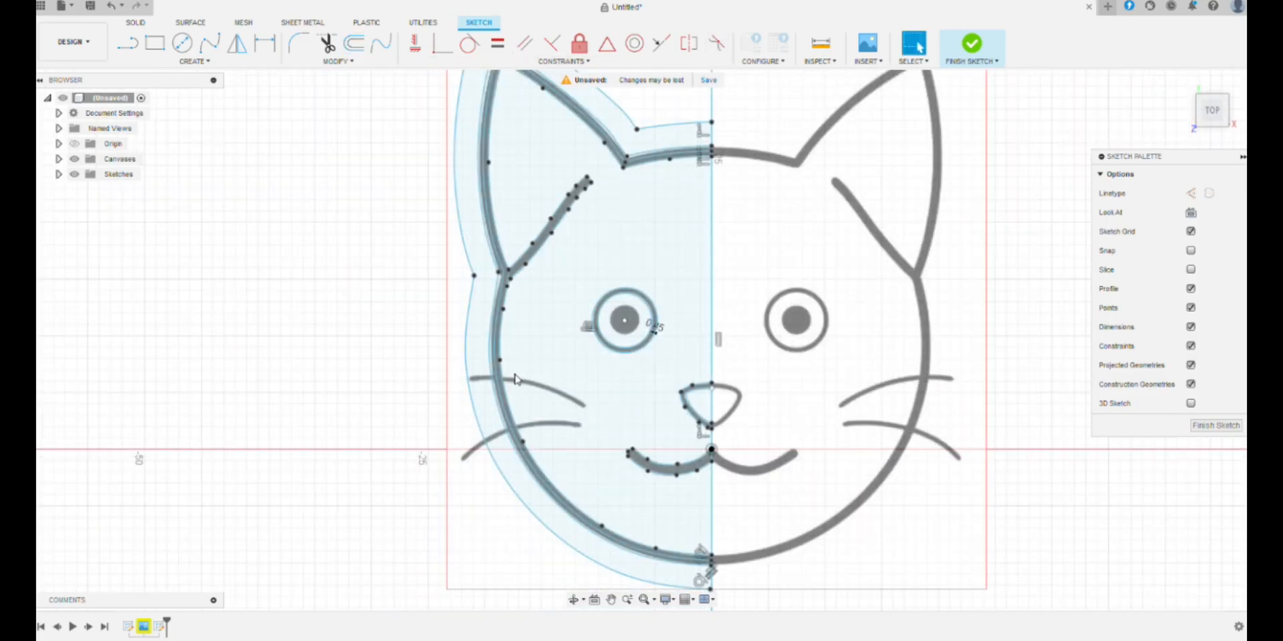
scroll(616, 366, "down", 2)
scroll(616, 366, "up", 2)
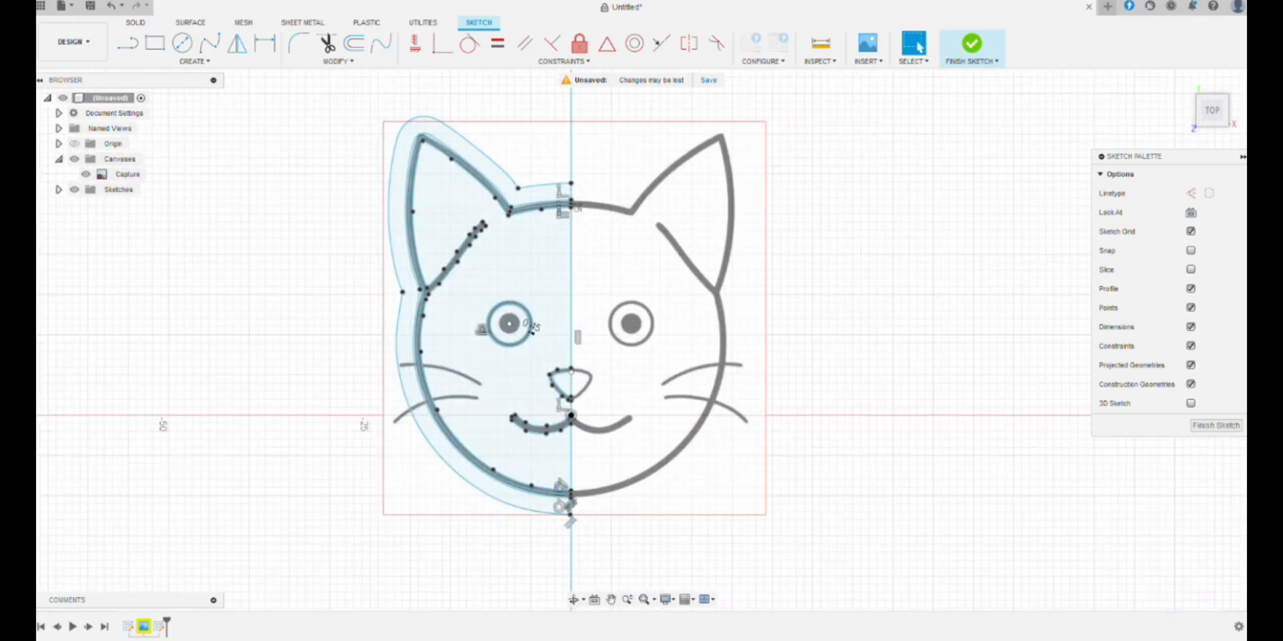
left_click(85, 174)
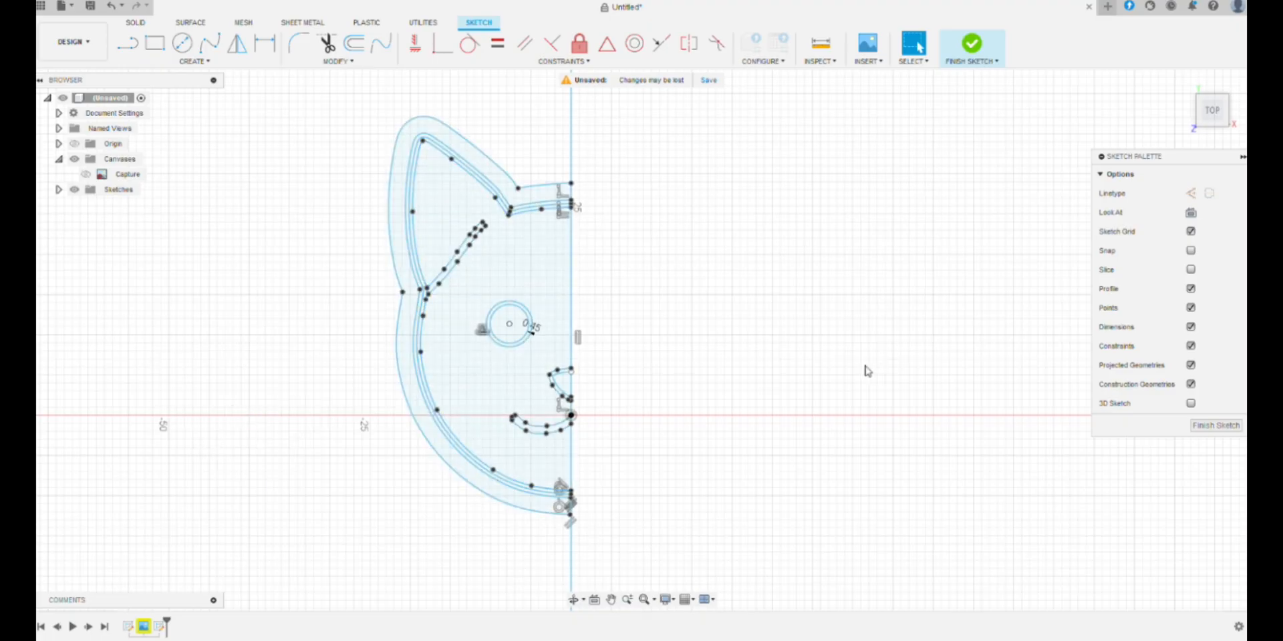
- Mirror all the traced half-face geometry about the vertical centre line
scroll(99, 342, "down", 1)
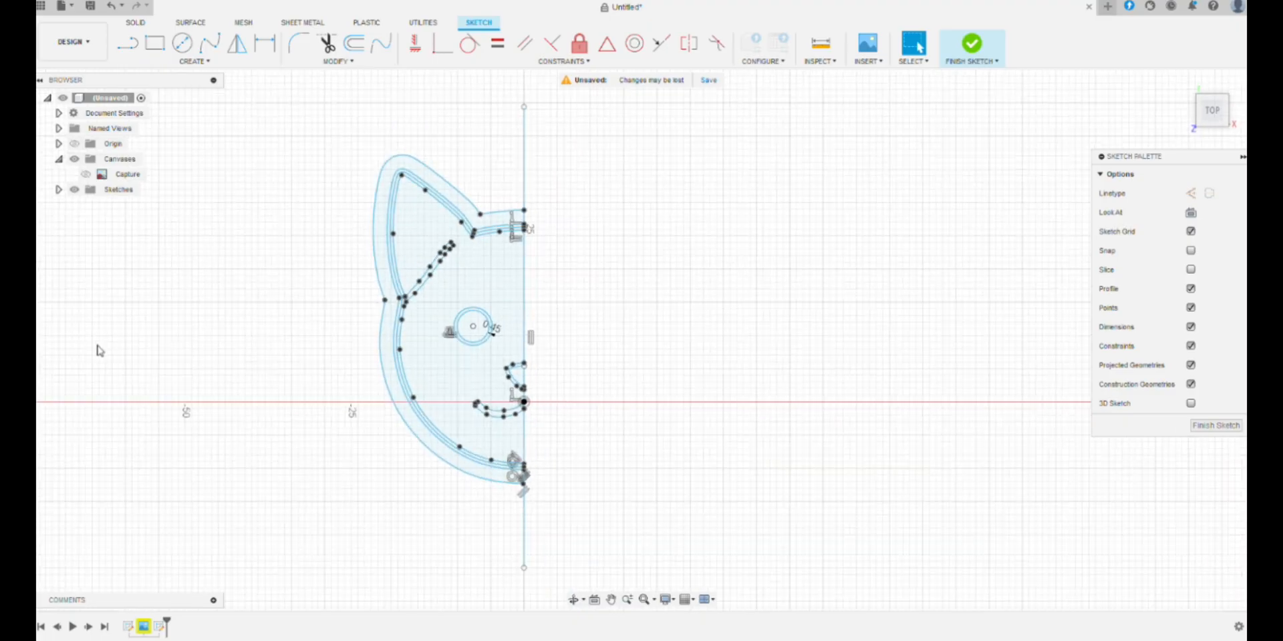
scroll(112, 163, "down", 2)
mouse_move(283, 93)
left_mouse_down()
mouse_move(559, 387)
mouse_move(557, 491)
left_mouse_up()
left_click_drag(339, 482, 339, 482)
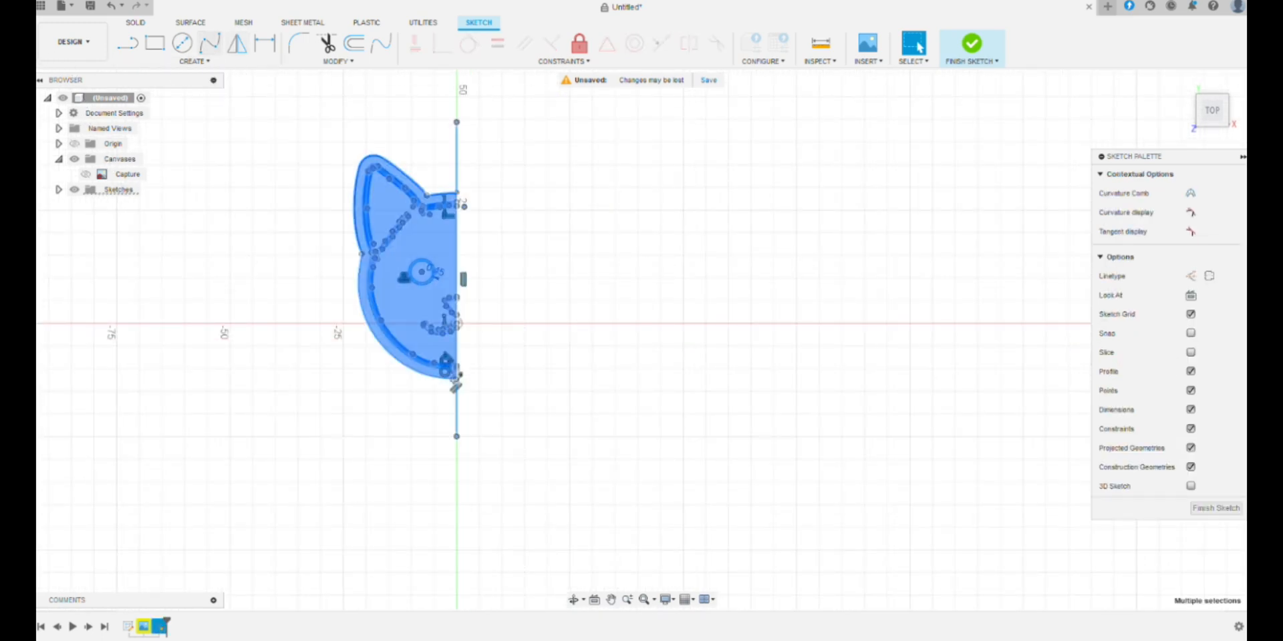
left_click(237, 43)
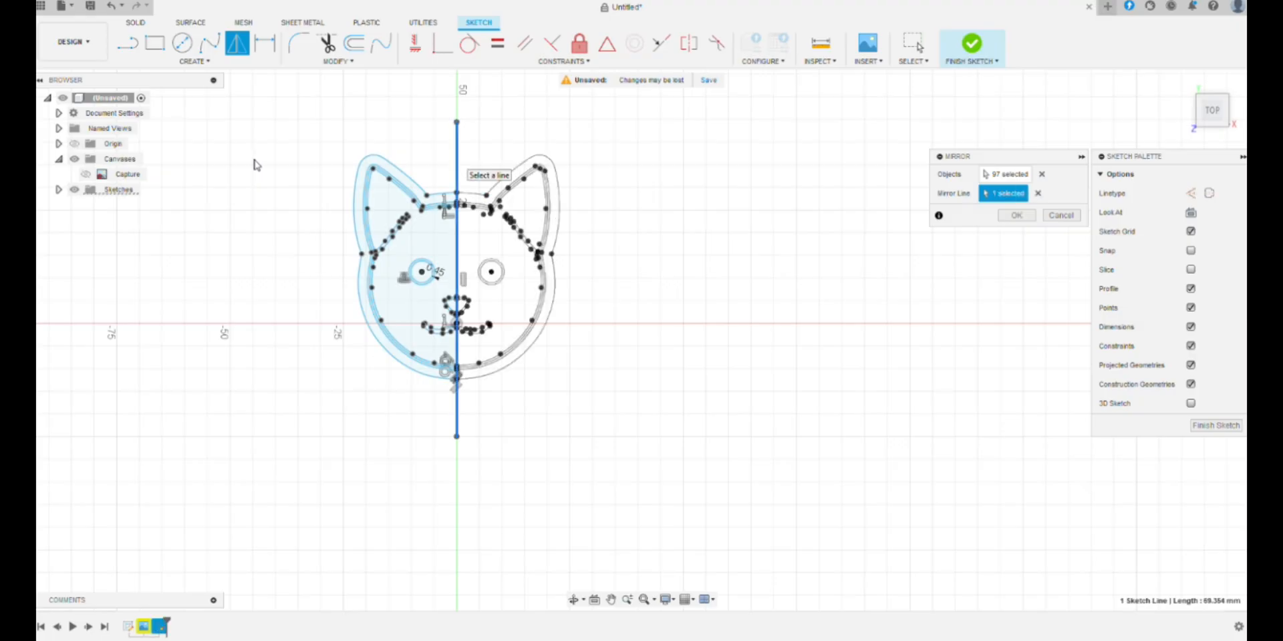
left_click(1016, 215)
scroll(545, 371, "down", 2)
middle_click_drag(338, 375, 576, 470)
key("Escape")
- Finish the sketch and extrude the thin innermost band of the cat outline 19 mm as a new body
scroll(555, 441, "up", 5)
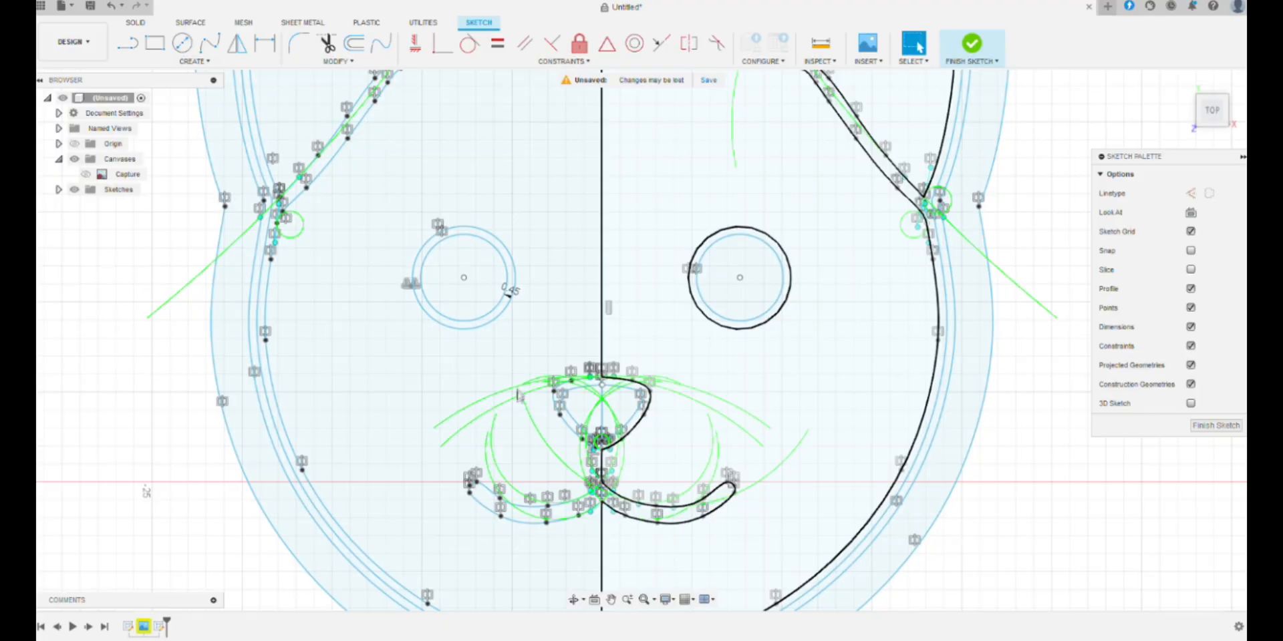
middle_click_drag(539, 425, 469, 361)
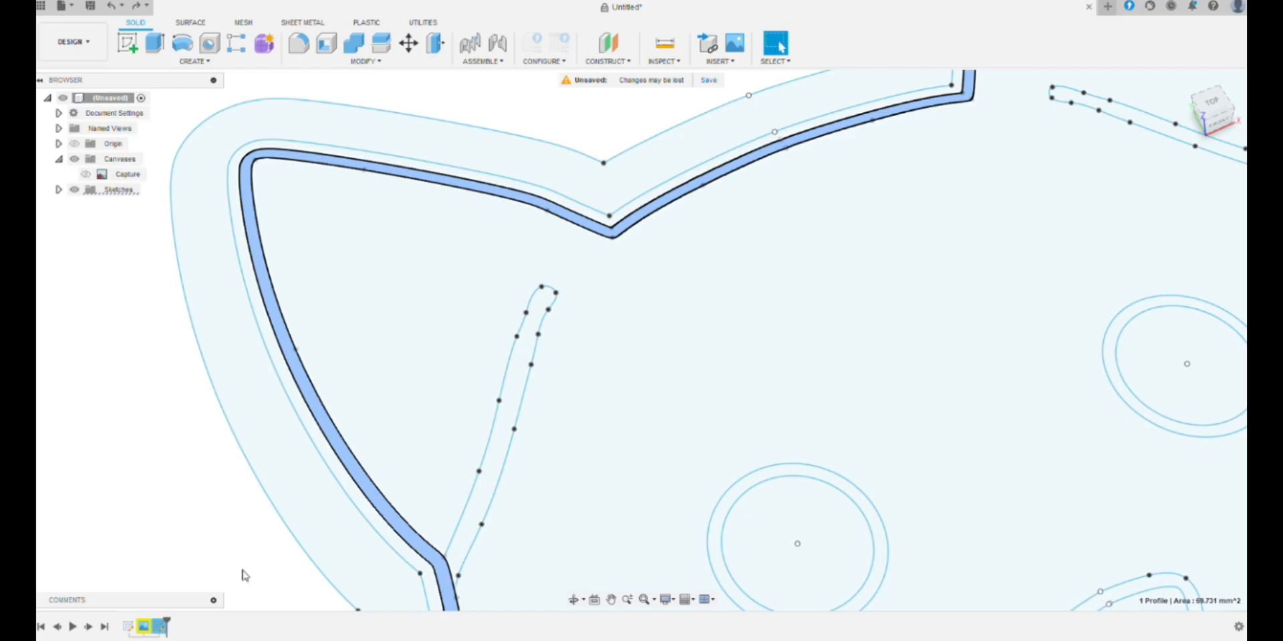
scroll(653, 312, "down", 3)
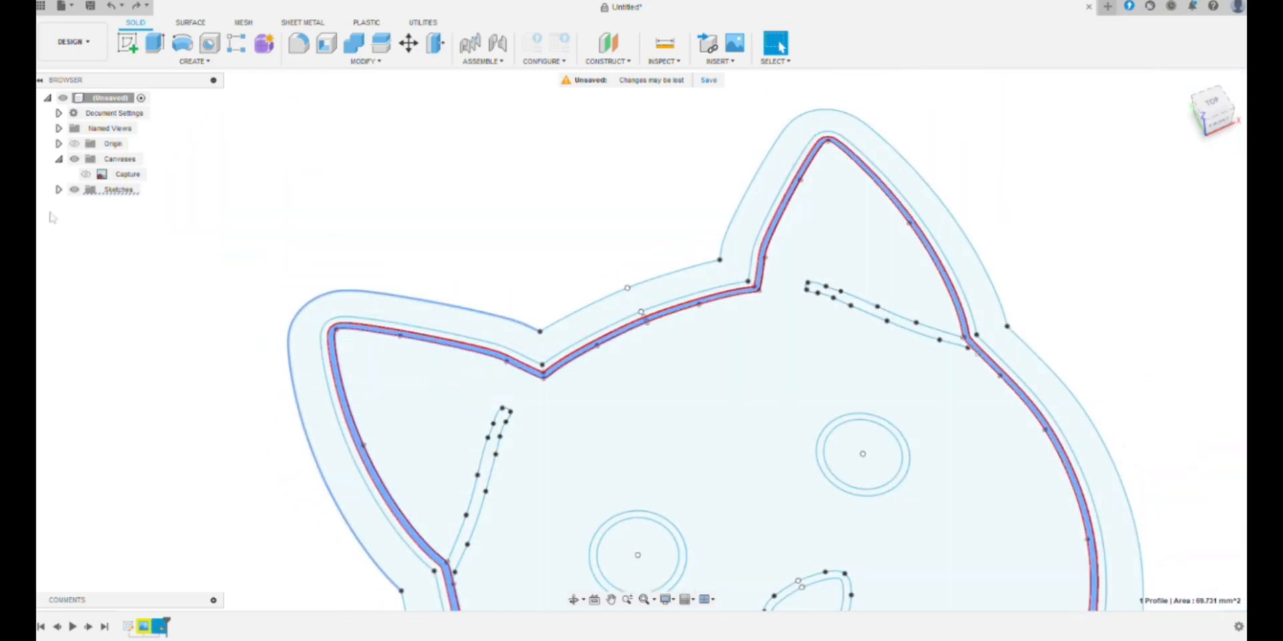
key("e")
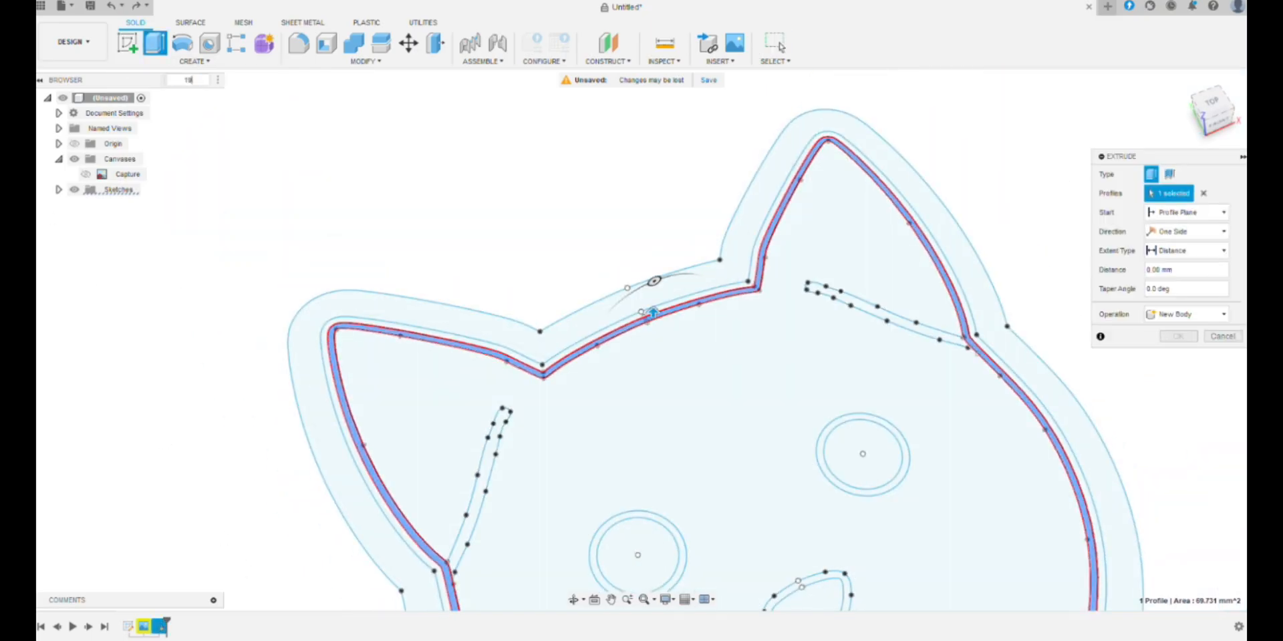
type("19")
key("Return")
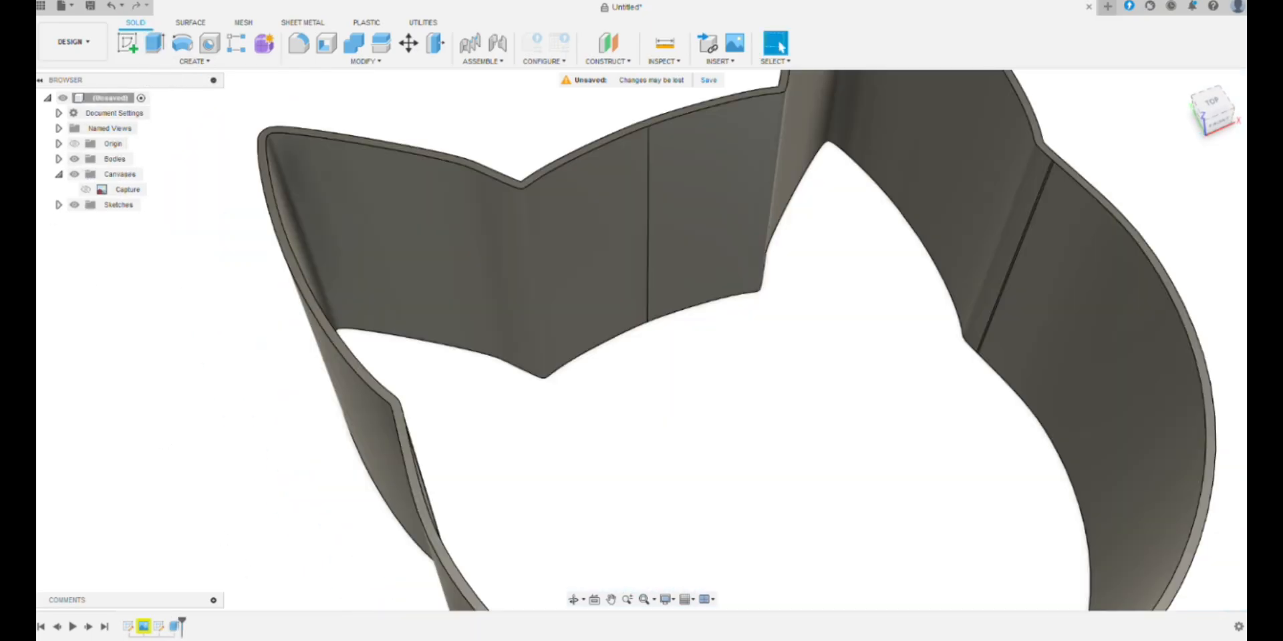
- Show Sketch2 again and extrude the cat outline's middle thin band and wide outer band as separate extrusions
left_click(59, 205)
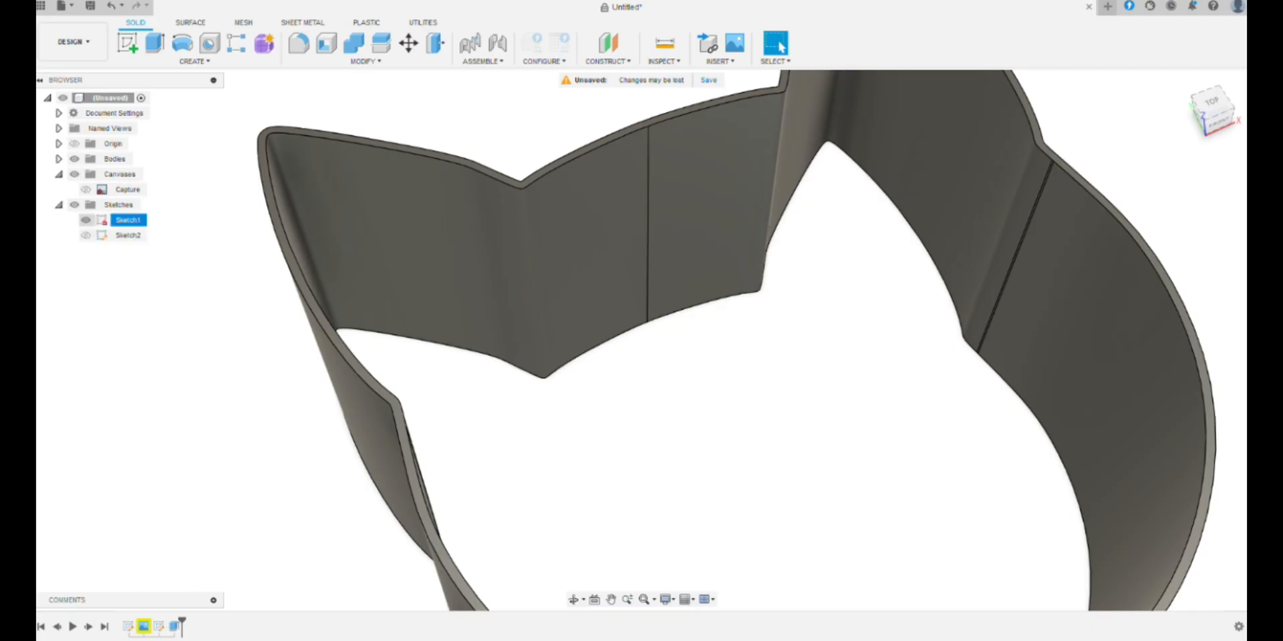
left_click(85, 235)
left_click(127, 235)
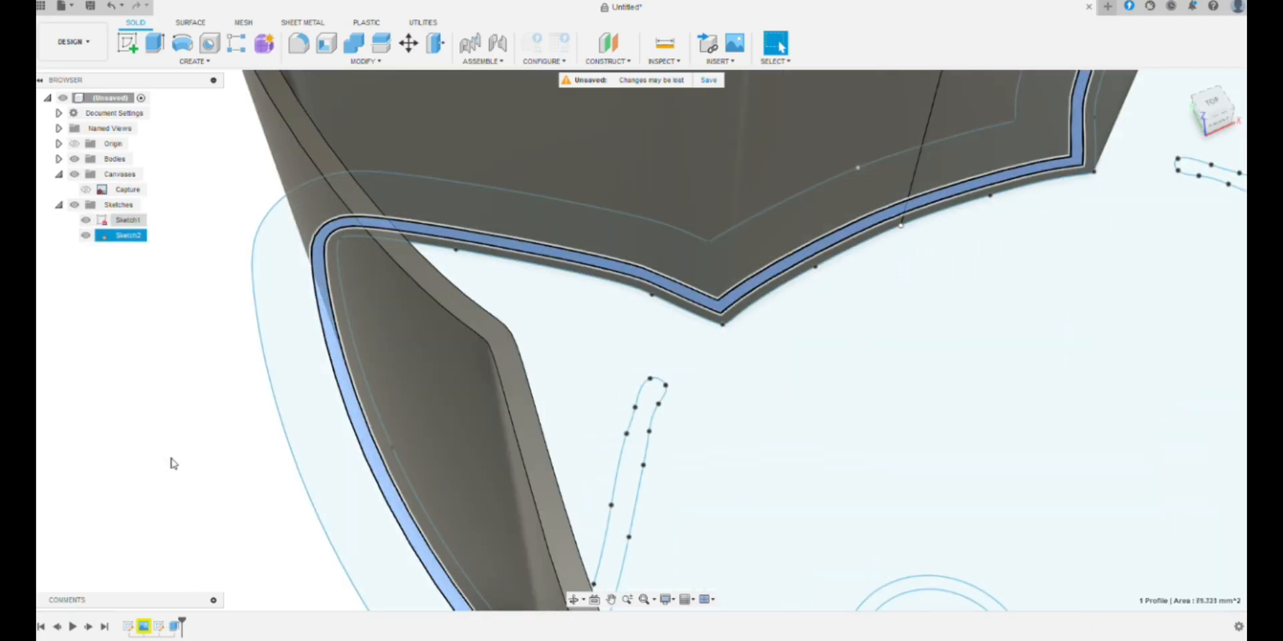
key("e")
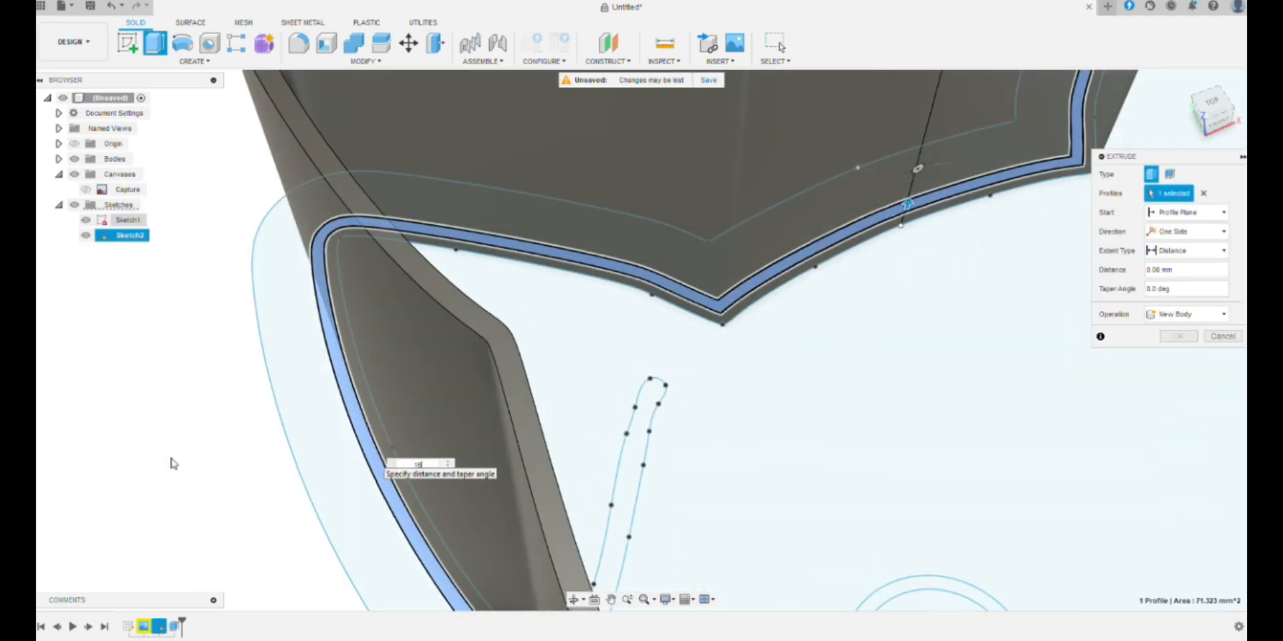
key("Return")
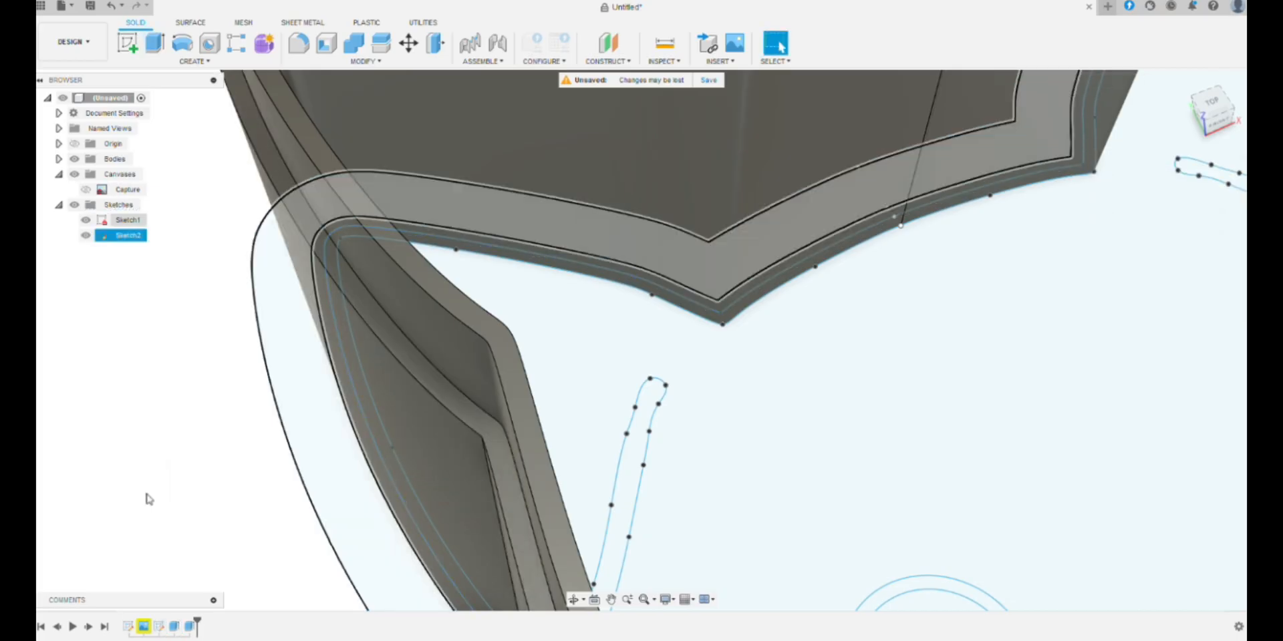
key("e")
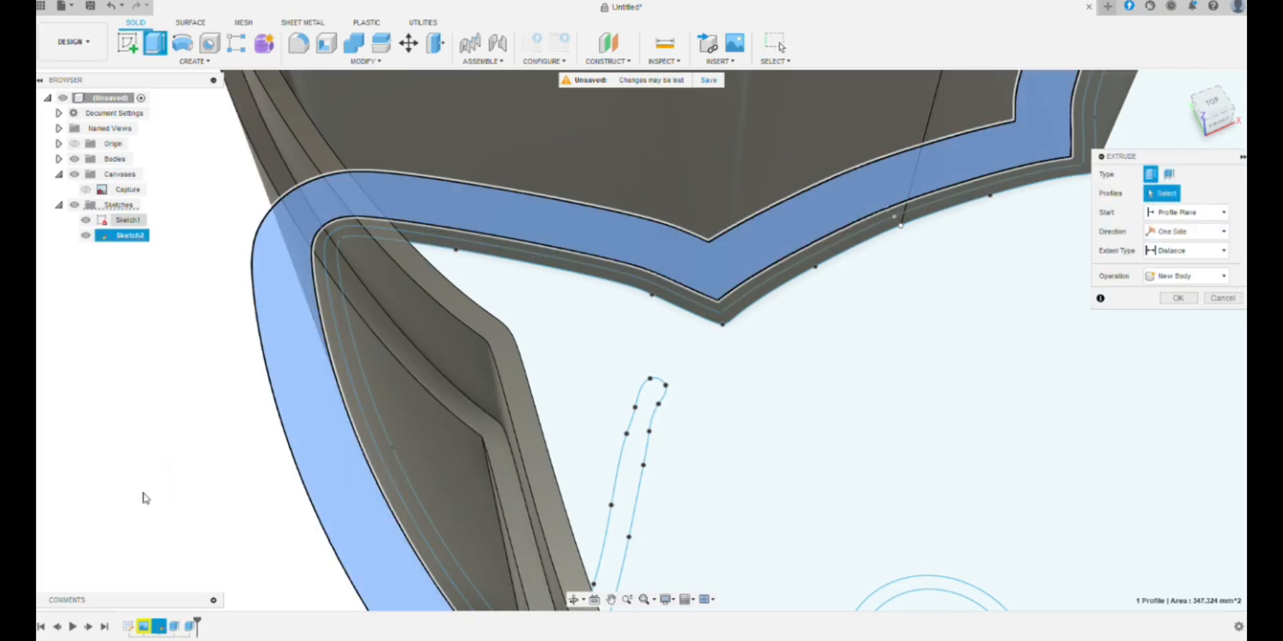
key("Escape")
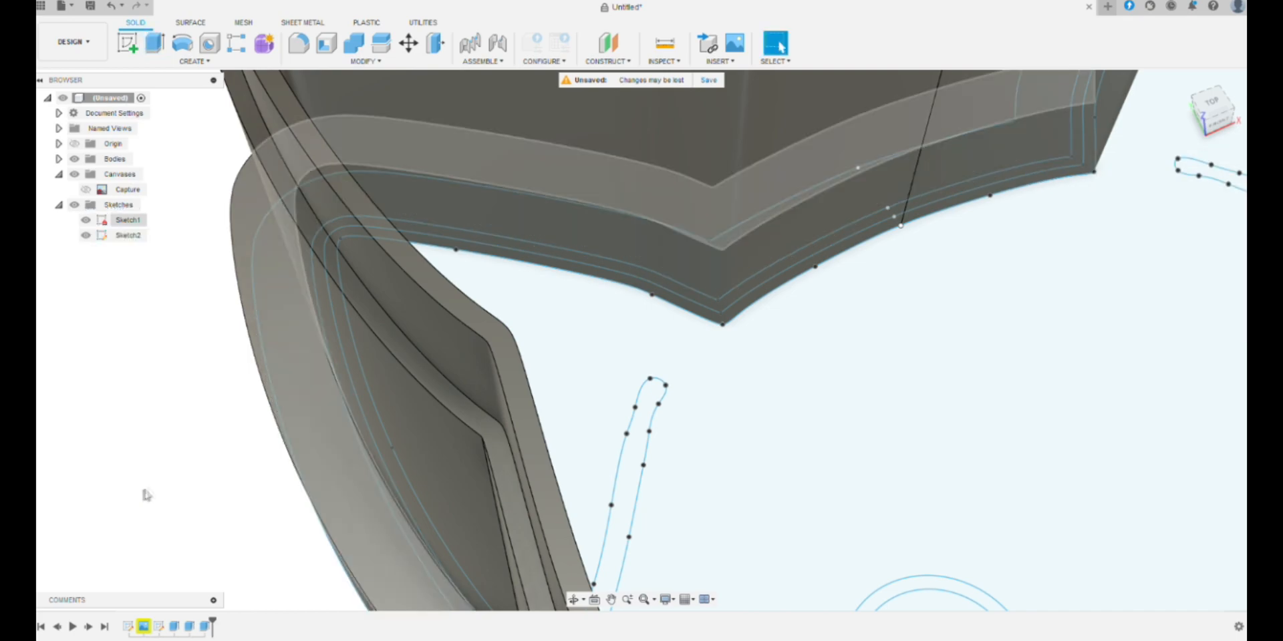
- Extrude both ear lines, both eye rings, the nose ring and the mouth profile 18.19 mm with the Join operation
scroll(443, 532, "down", 5)
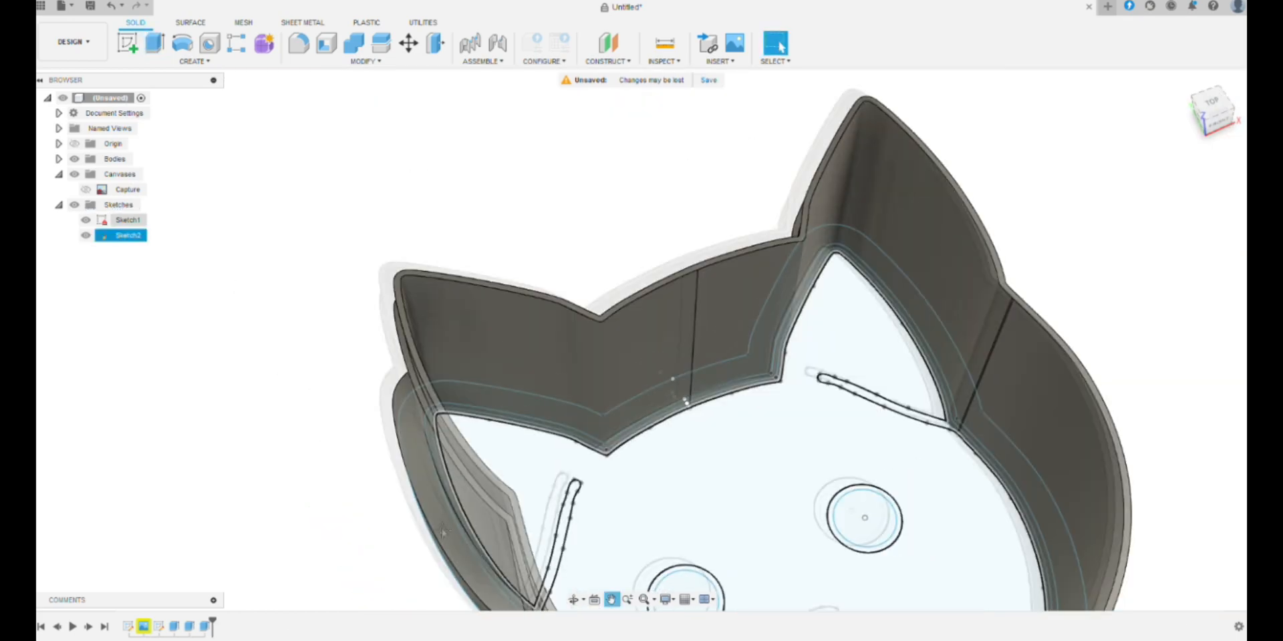
middle_click_drag(443, 532, 383, 302)
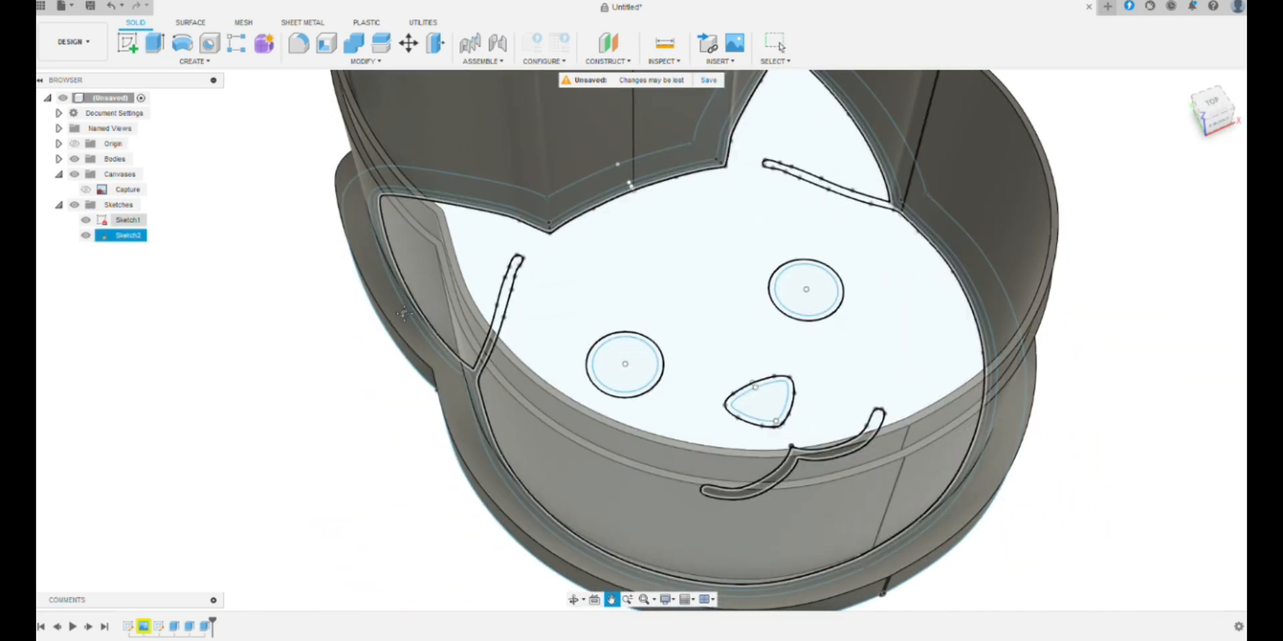
mouse_move(431, 408)
middle_mouse_down("shift")
mouse_move(456, 323)
mouse_move(585, 519)
mouse_move(484, 475)
middle_mouse_up("shift")
scroll(695, 487, "down", 4)
middle_click_drag(695, 487, 783, 220)
mouse_move(481, 575)
middle_mouse_down("shift")
mouse_move(461, 519)
mouse_move(458, 444)
mouse_move(482, 531)
mouse_move(473, 355)
mouse_move(452, 320)
middle_mouse_up("shift")
scroll(424, 338, "up", 6)
left_click(520, 394)
scroll(522, 397, "down", 4)
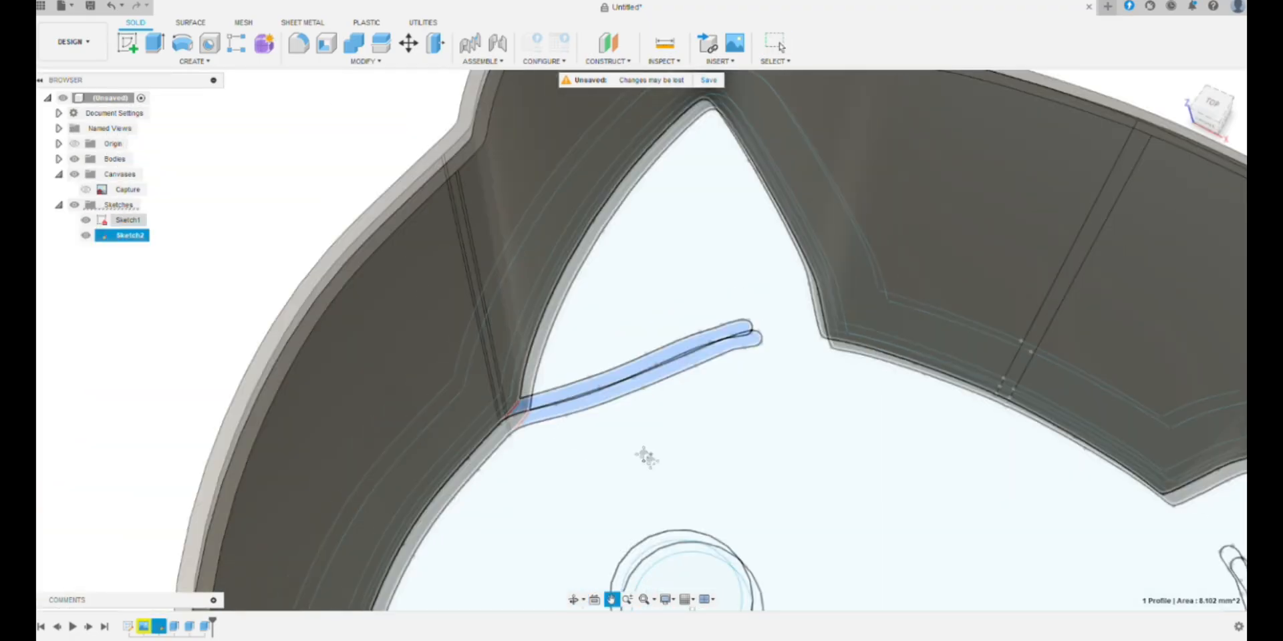
middle_click_drag(671, 480, 346, 227)
left_click(709, 397, "ctrl")
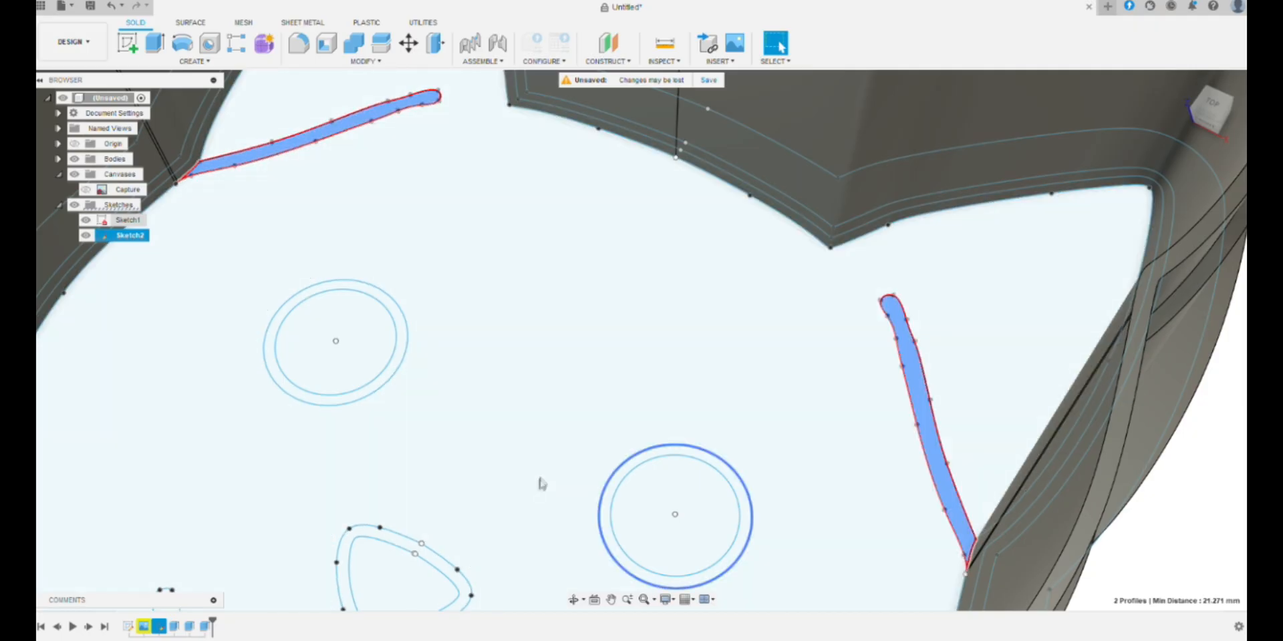
left_click(604, 510, "ctrl")
left_click(269, 338, "ctrl")
mouse_move(258, 487)
middle_mouse_down("shift")
mouse_move(342, 319)
mouse_move(261, 450)
mouse_move(249, 523)
mouse_move(327, 418)
mouse_move(244, 566)
mouse_move(373, 346)
mouse_move(472, 243)
middle_mouse_up("shift")
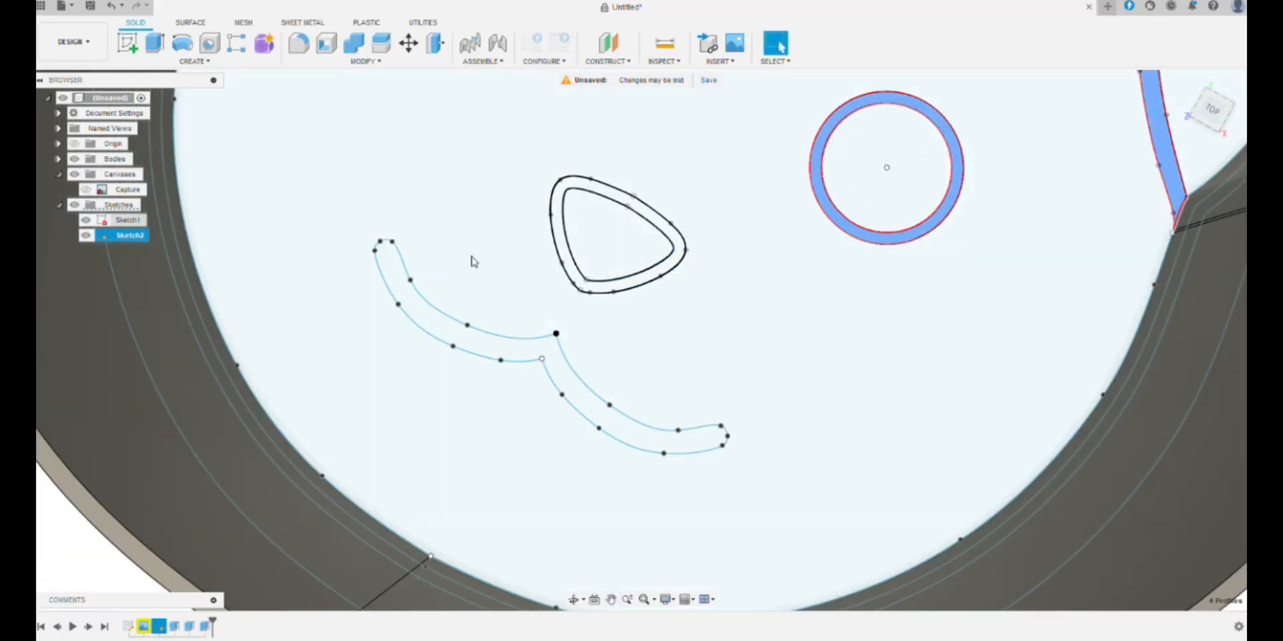
left_click(468, 340, "ctrl")
middle_click_drag(535, 406, 495, 479)
scroll(446, 530, "down", 3)
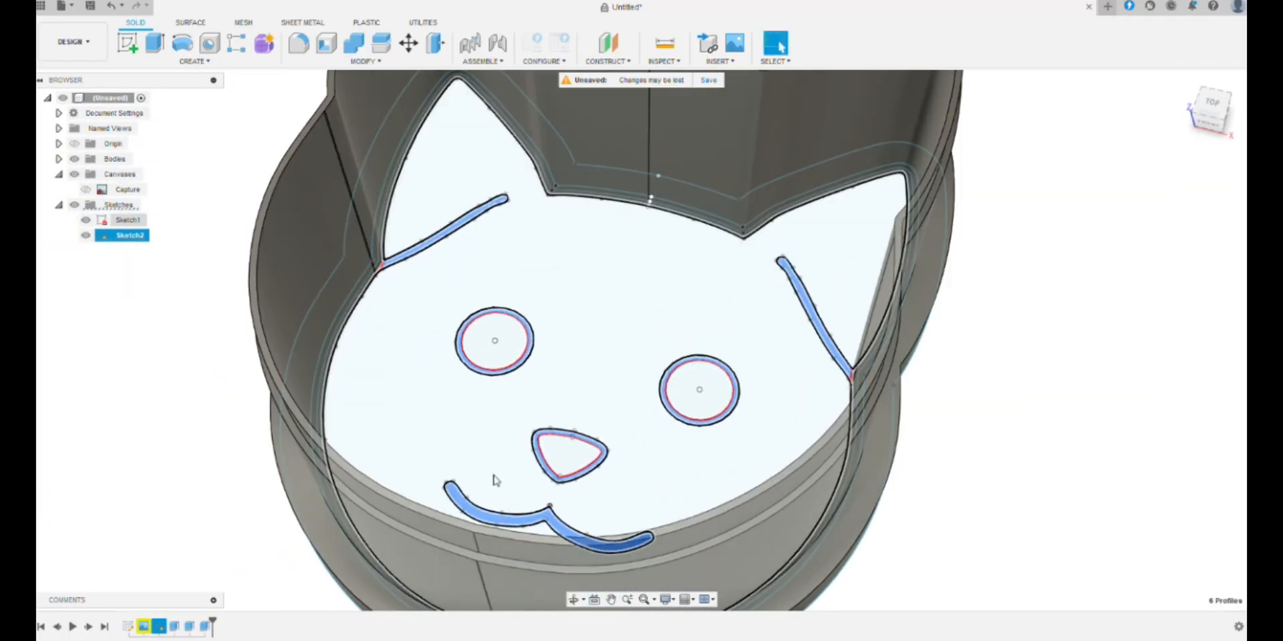
key("e")
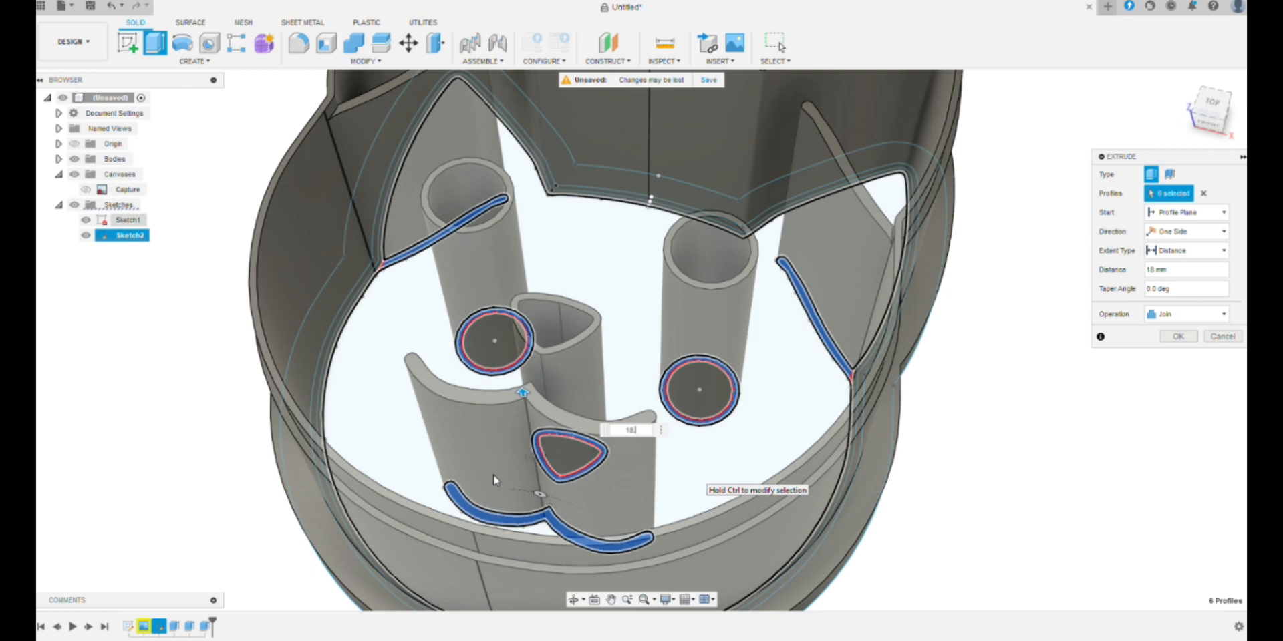
type(".19")
key("Return")
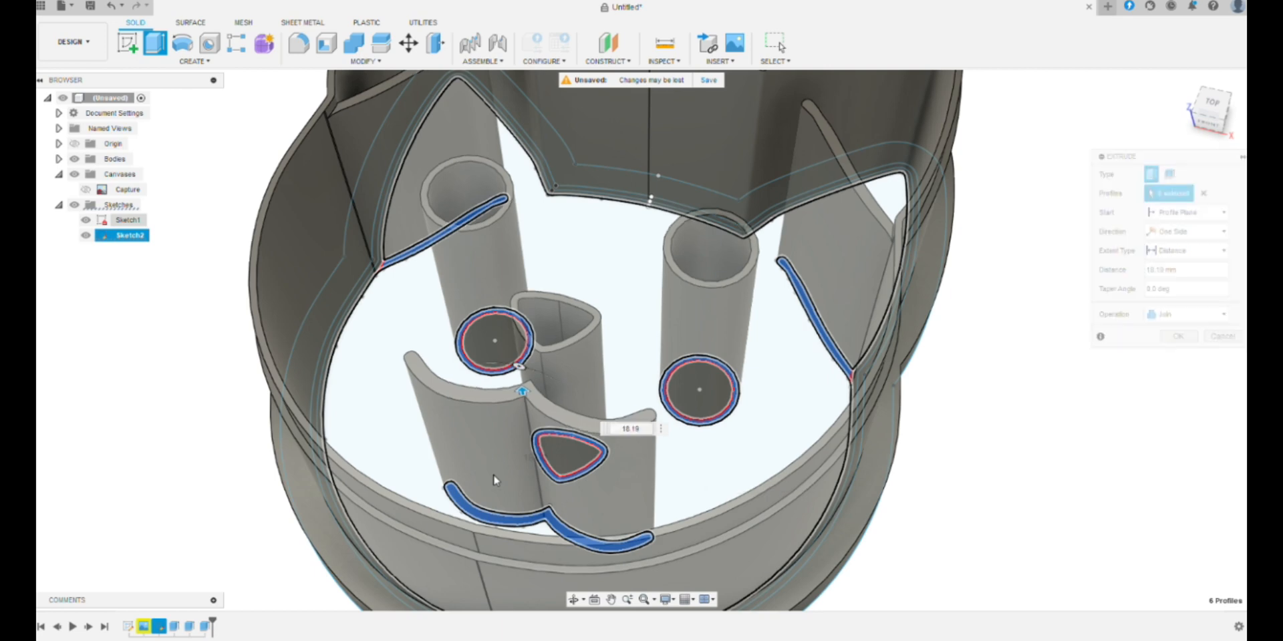
- Hide all sketches so only the cutter body is shown, and inspect it from several angles
mouse_move(518, 398)
middle_mouse_down()
mouse_move(546, 495)
mouse_move(551, 388)
mouse_move(549, 442)
mouse_move(490, 467)
mouse_move(507, 518)
mouse_move(584, 452)
mouse_move(573, 467)
middle_mouse_up()
mouse_move(573, 466)
middle_mouse_down("shift")
mouse_move(636, 367)
mouse_move(607, 301)
mouse_move(550, 455)
mouse_move(559, 432)
middle_mouse_up("shift")
scroll(559, 432, "down", 4)
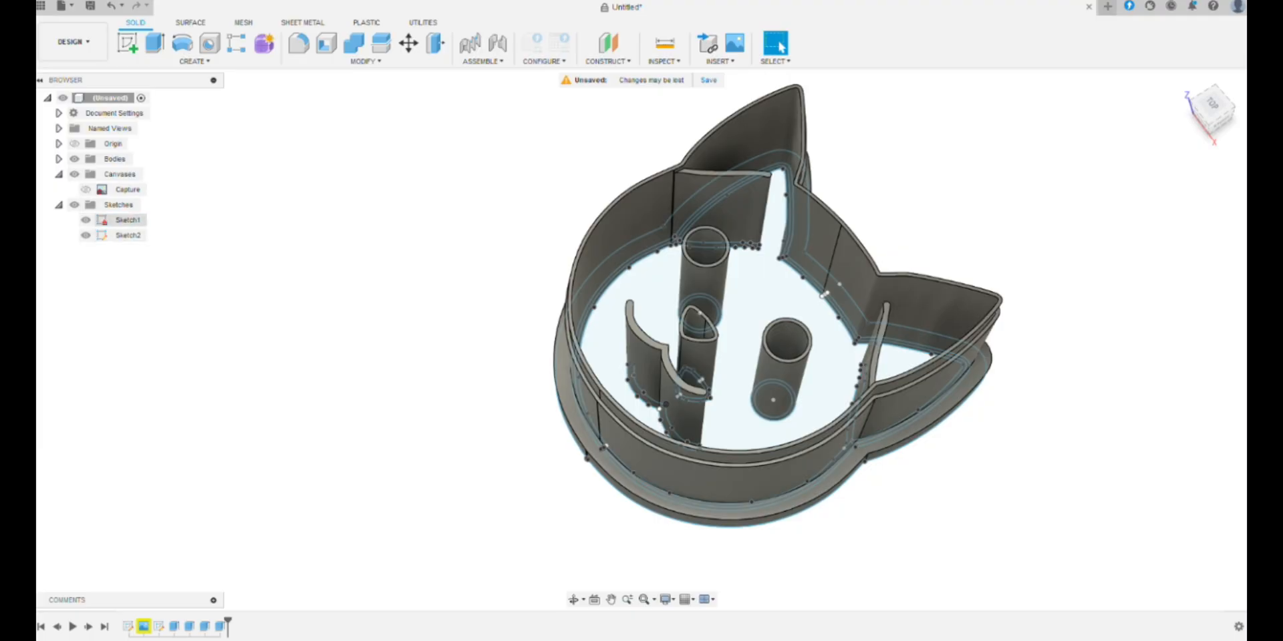
left_click(74, 205)
middle_click_drag(171, 379, 343, 396, "shift")
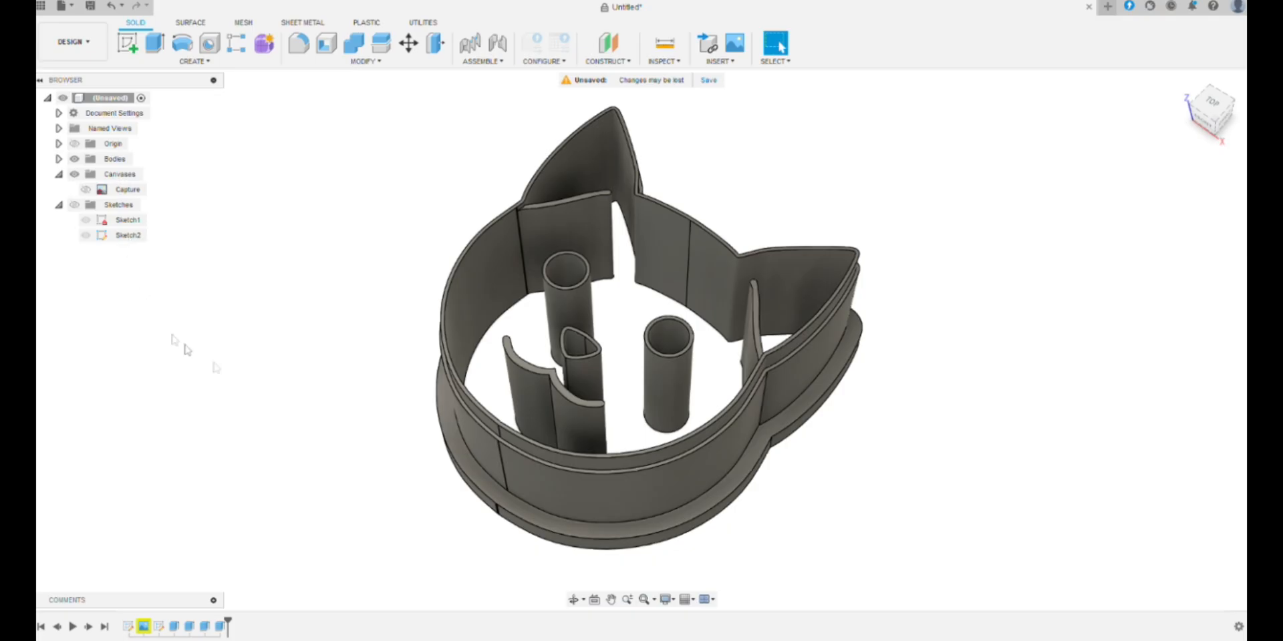
middle_click_drag(362, 412, 407, 422, "shift")
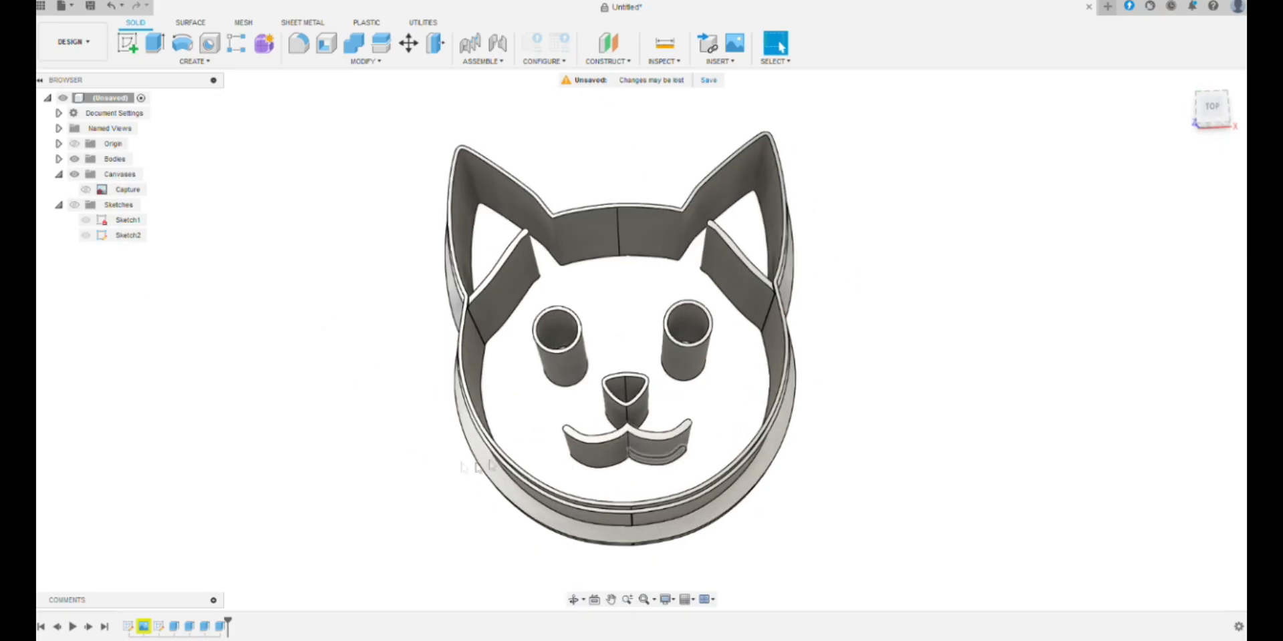
- Edit Sketch2 and draw a two-point rectangle across the face, enclosing the eyes, nose and mouth and reaching past both sides of the outline
double_click(127, 236)
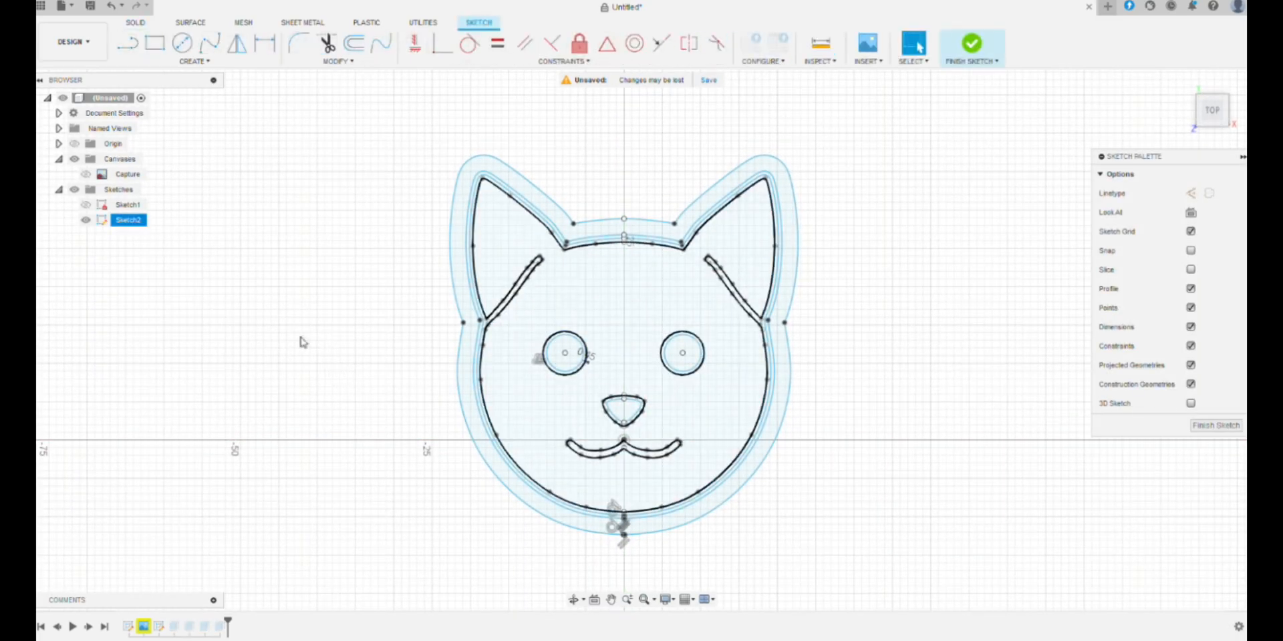
scroll(302, 342, "up", 3)
scroll(338, 381, "up", 3)
key("r")
left_click(155, 43)
scroll(448, 344, "down", 3)
left_click(342, 237)
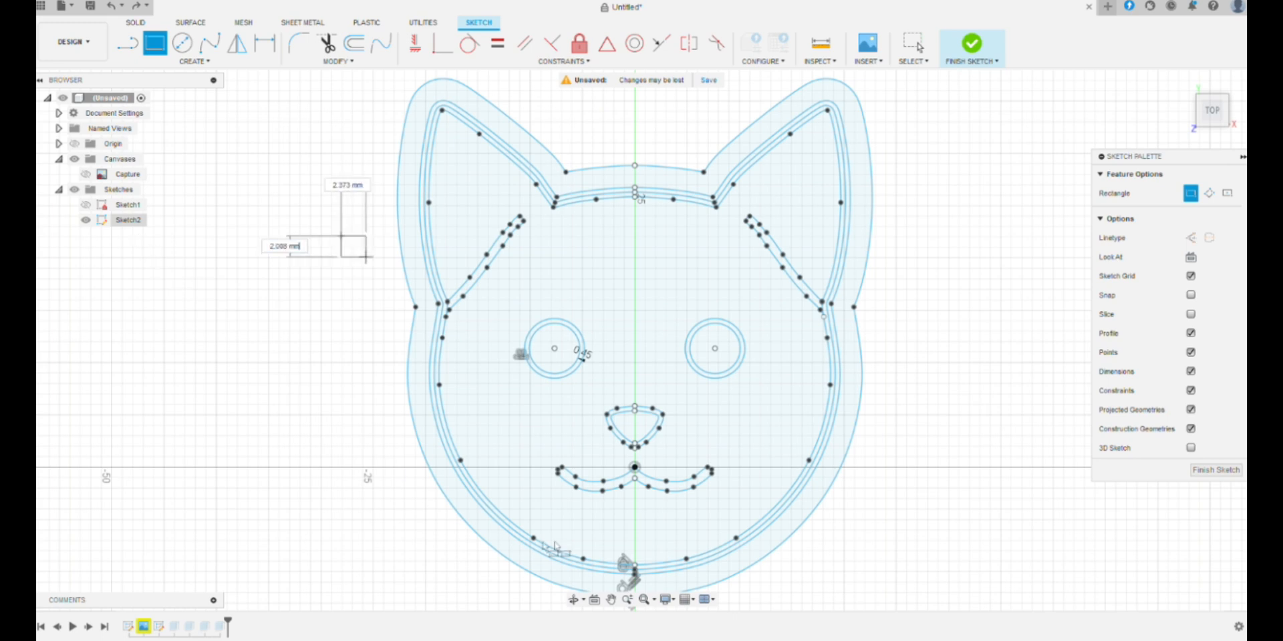
left_click(711, 507)
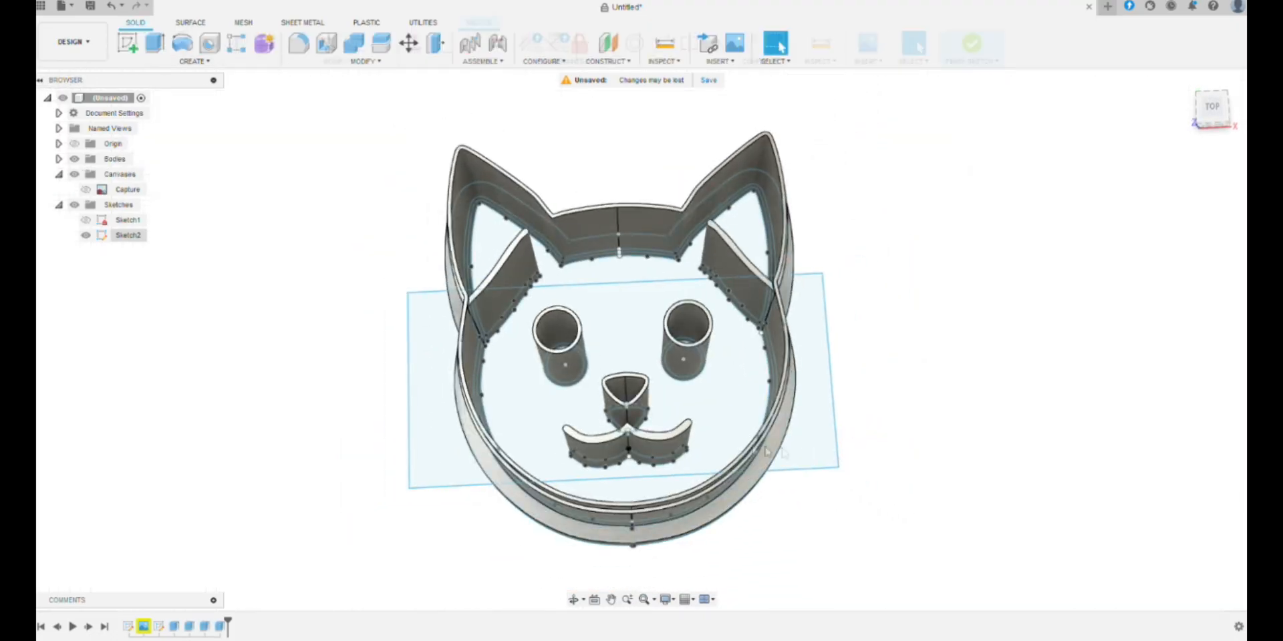
- Extrude the face area inside the rectangle, together with both eye interiors and the nose interior, 10 mm with the Join operation
left_click(514, 393)
middle_click_drag(408, 391, 335, 347, "shift")
left_click(564, 345, "shift")
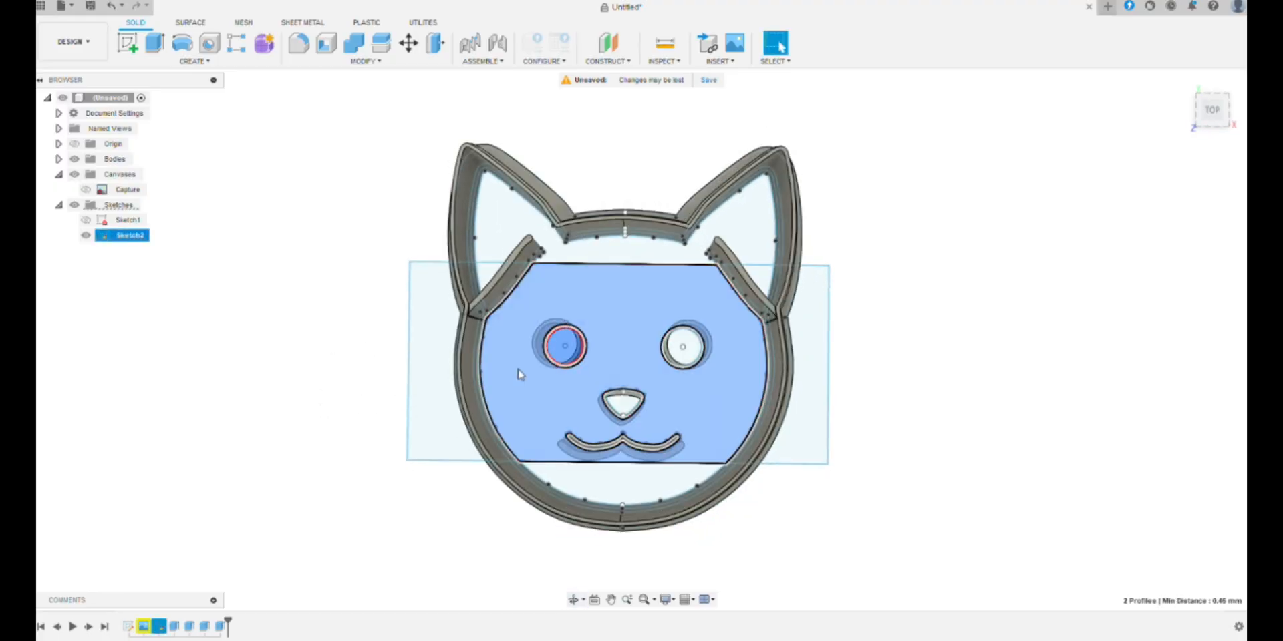
left_click(682, 348, "shift")
left_click(623, 402, "shift")
middle_click_drag(622, 402, 745, 442, "shift")
key("e")
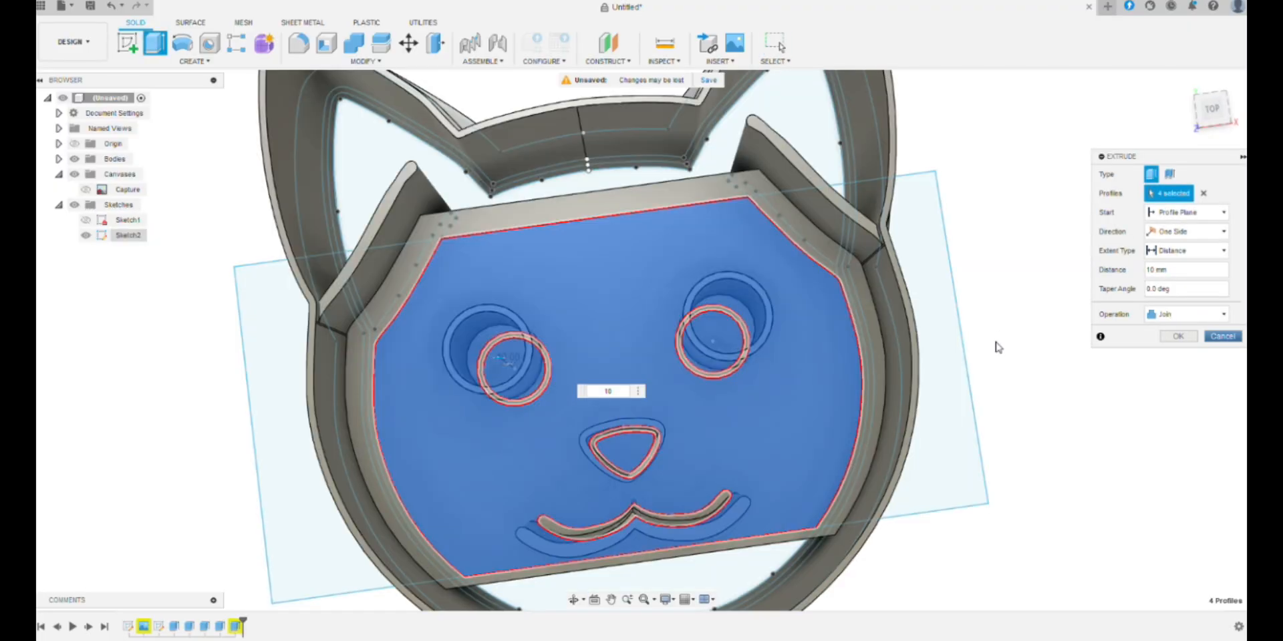
middle_click_drag(856, 460, 765, 401, "shift")
scroll(849, 368, "down", 4)
middle_click_drag(782, 444, 812, 448, "shift")
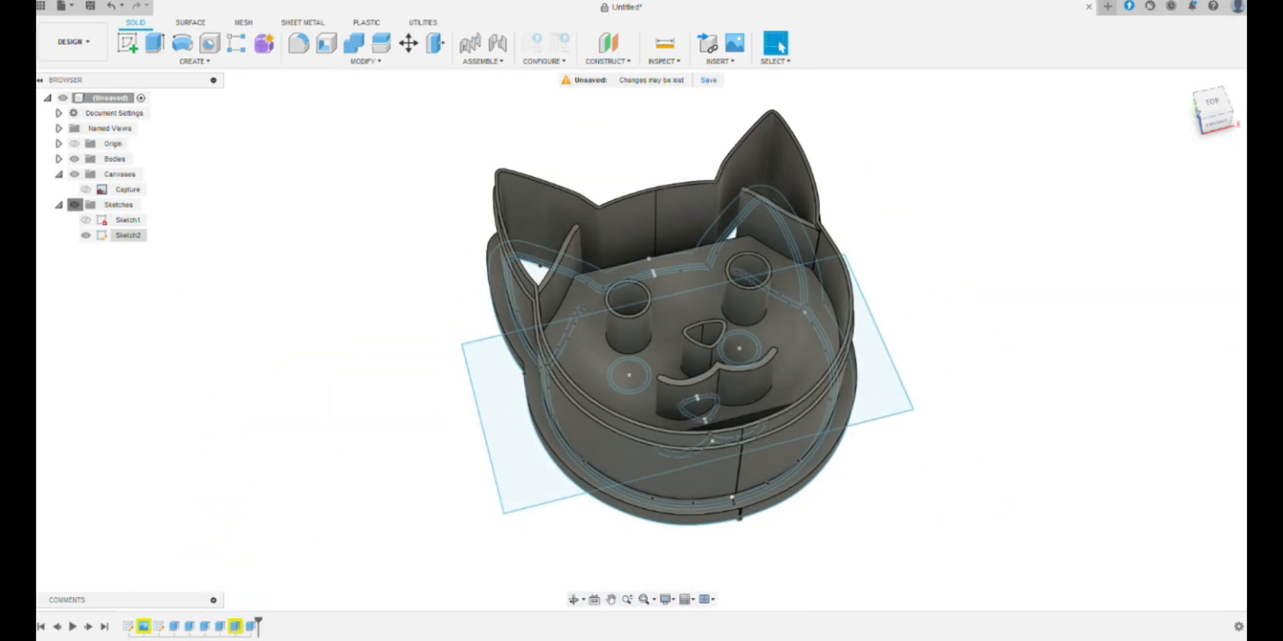